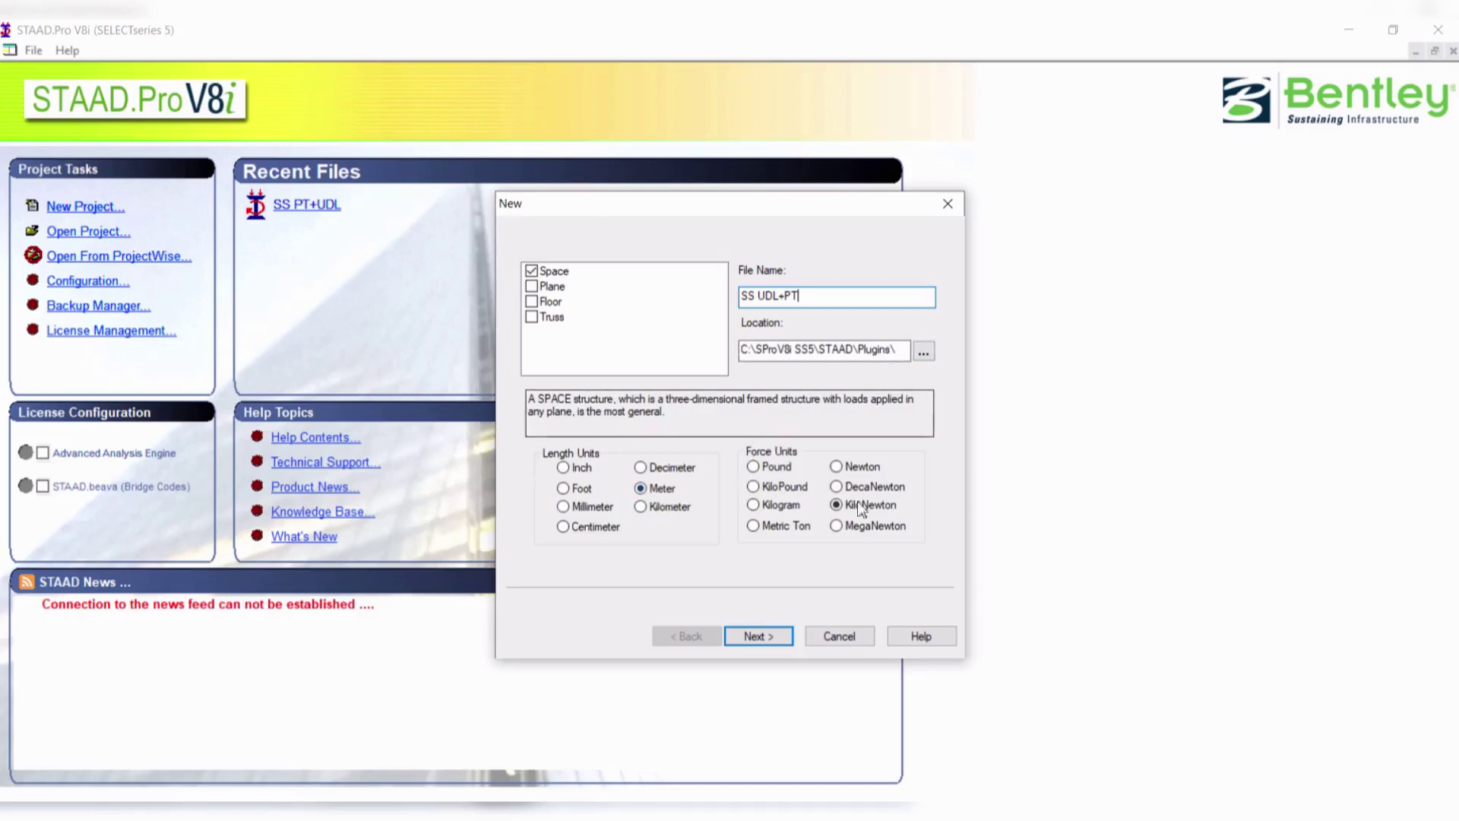
# - Finish creating the SS UDL+PT space project with Add Beam as the starting option, and dismiss the snap grid
pyautogui.click(759, 635)
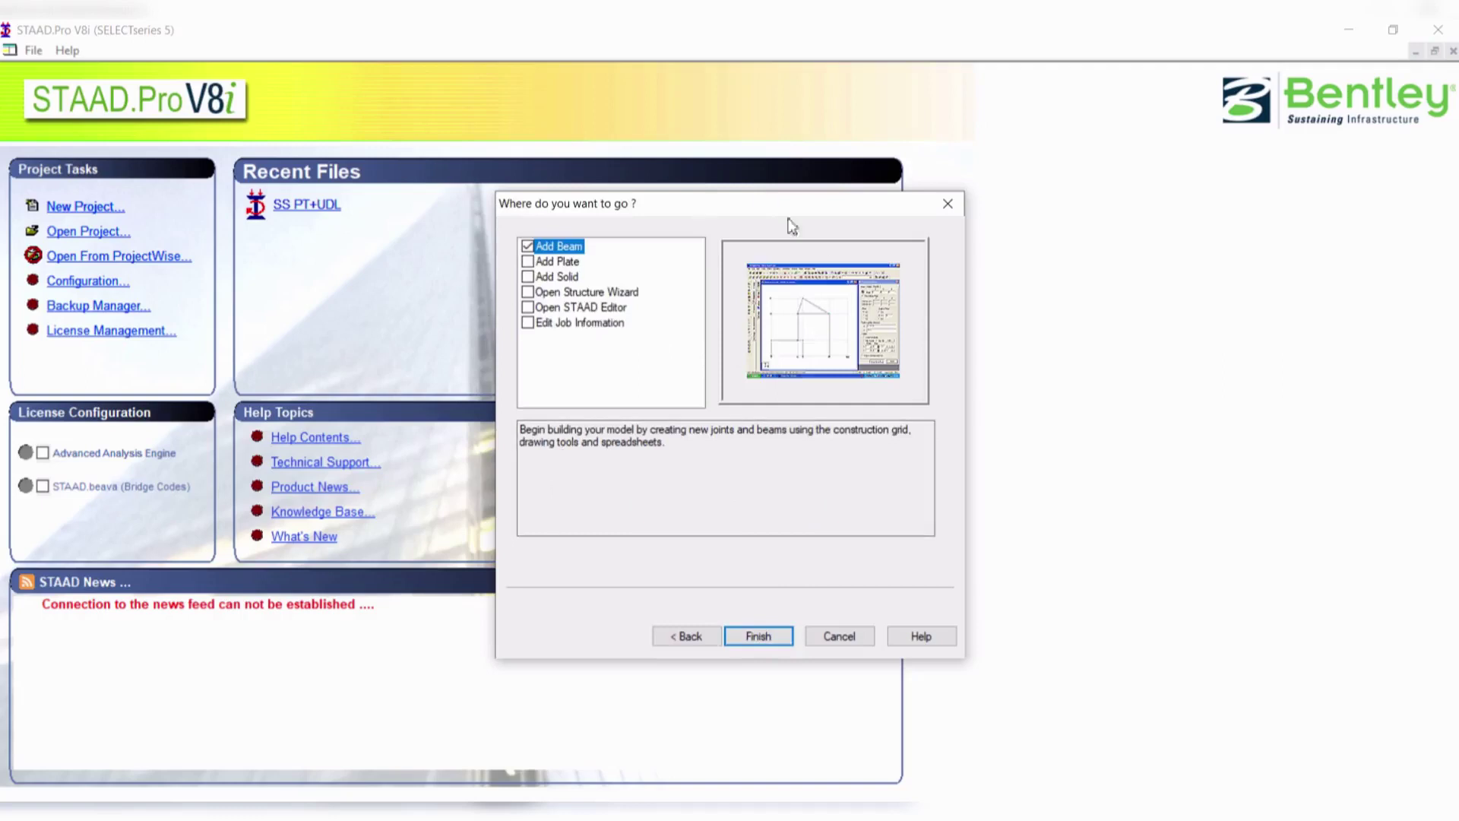
pyautogui.click(751, 637)
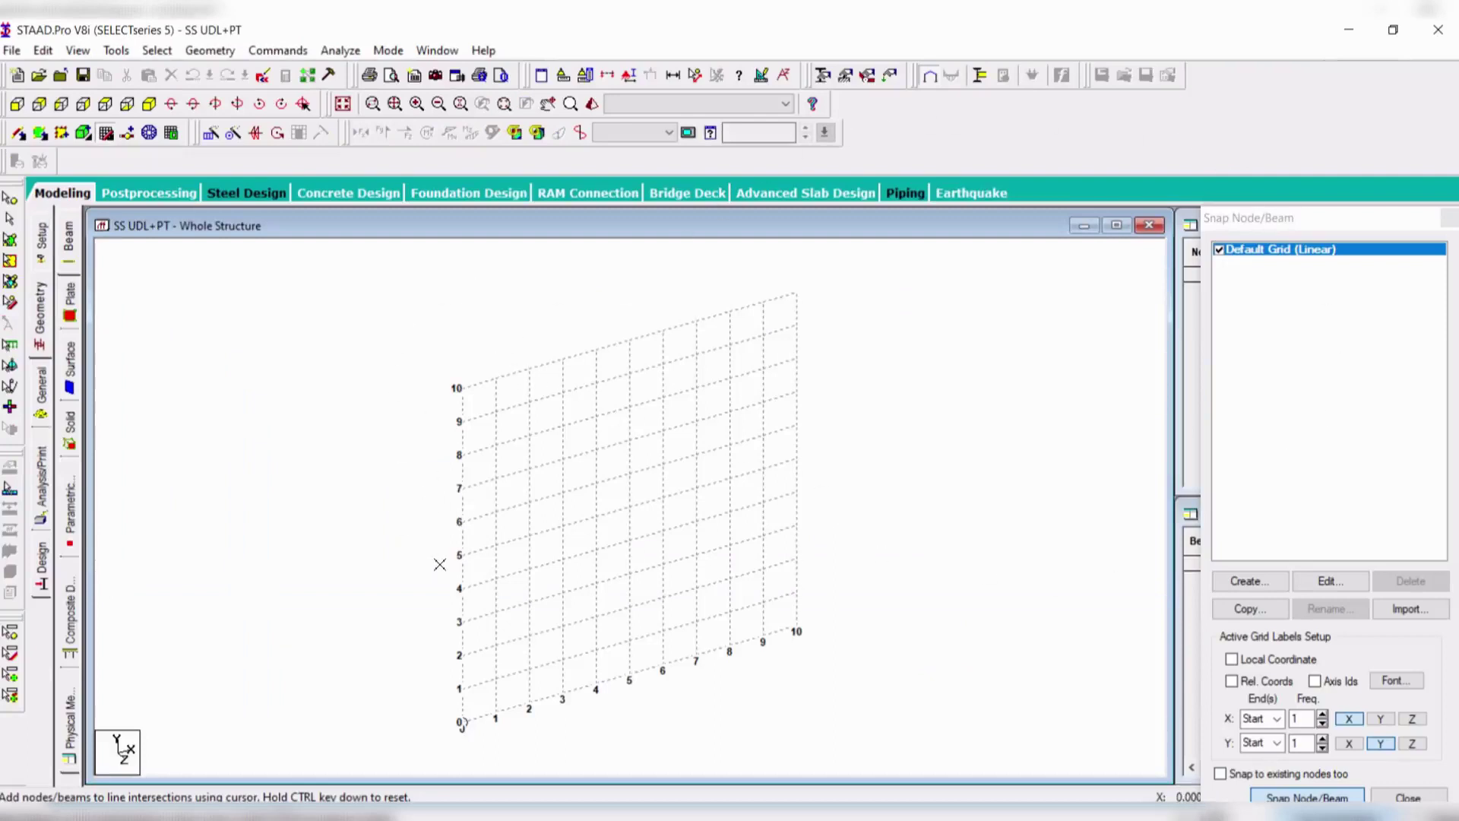
pyautogui.click(1350, 322)
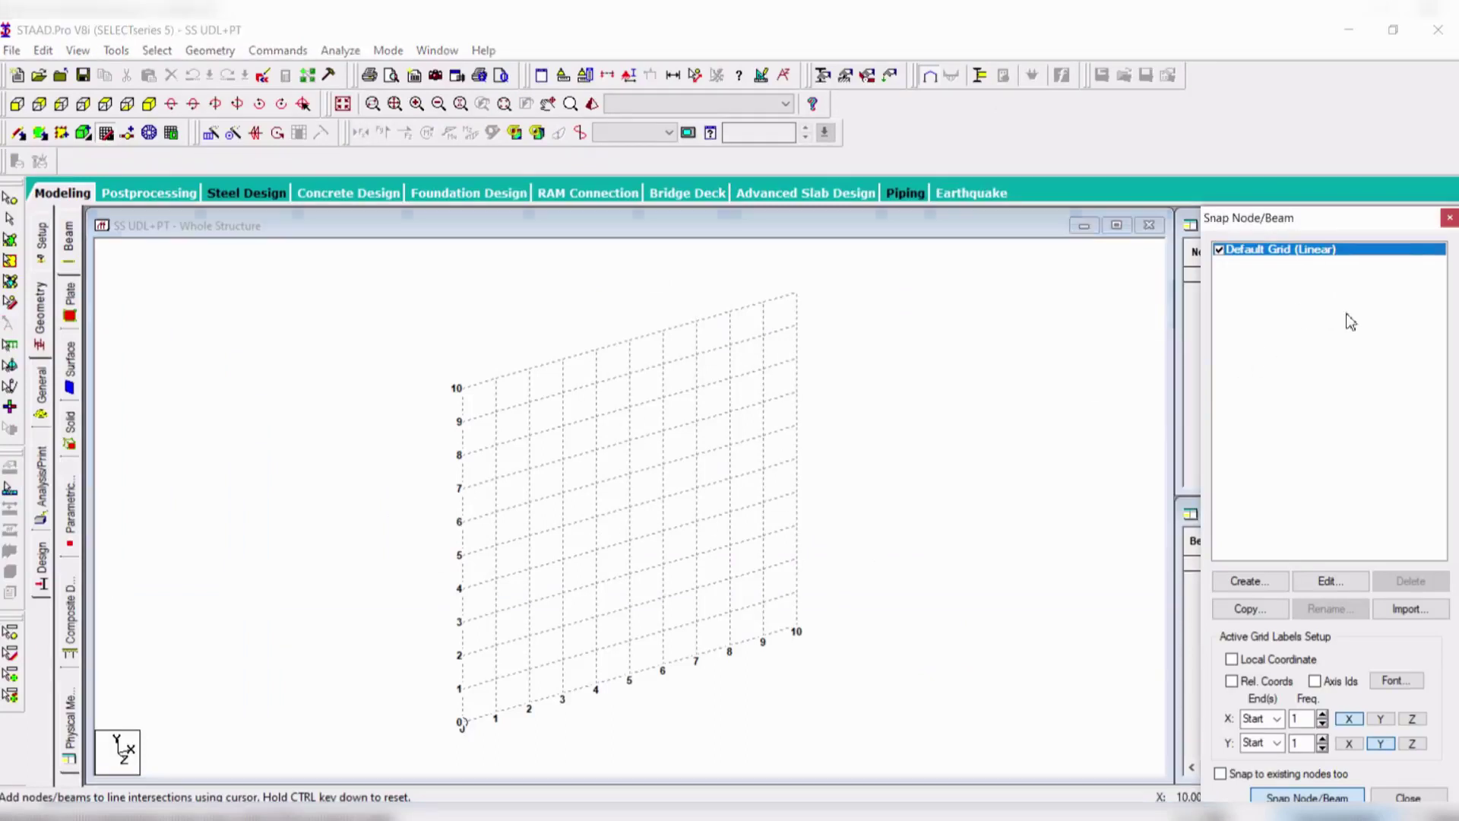
pyautogui.click(1449, 219)
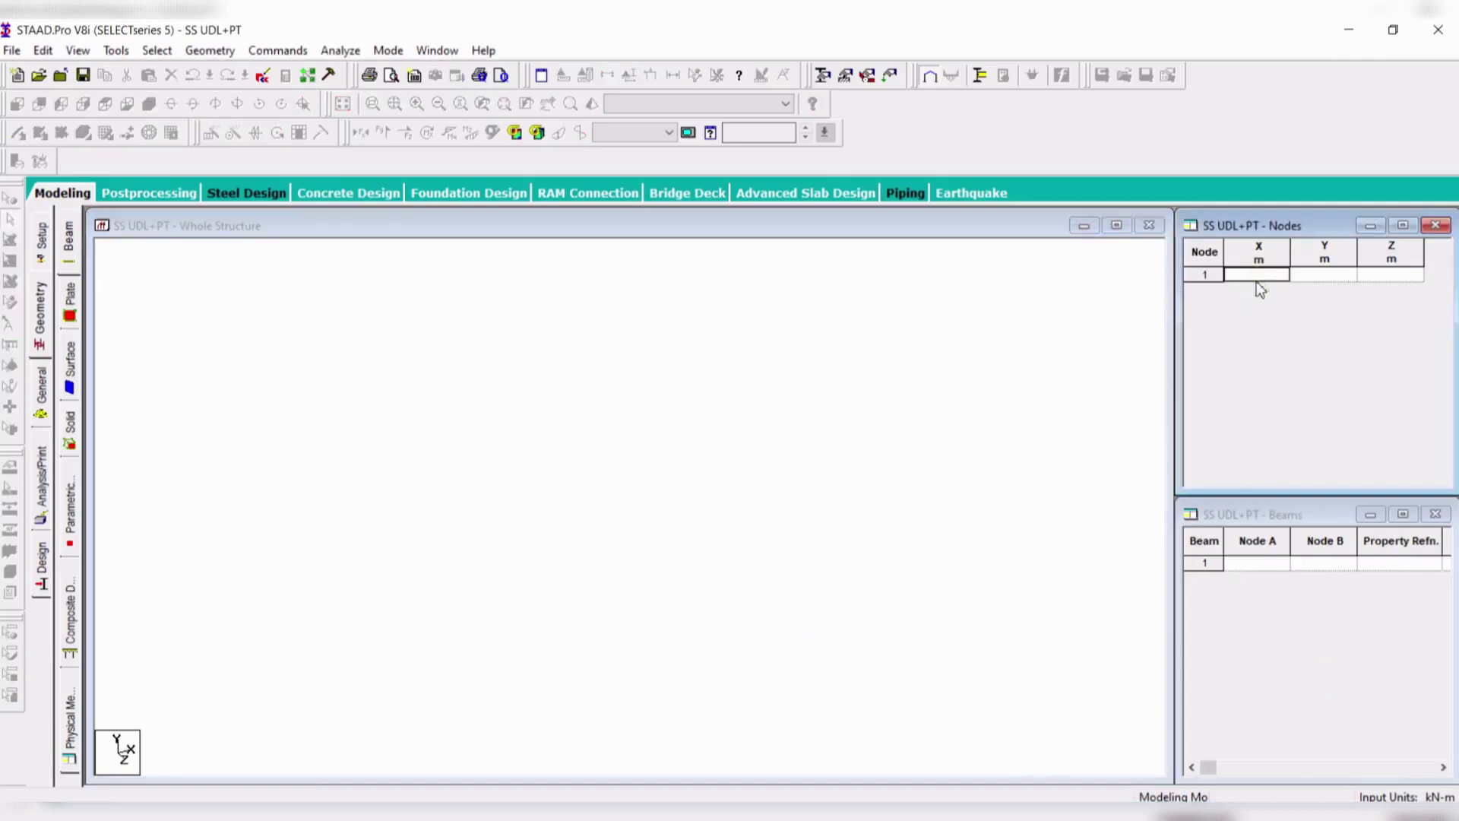
# - Add the first node at the origin (0, 0, 0) in the node table and show the model from the front
pyautogui.write('0')
pyautogui.click(1293, 277)
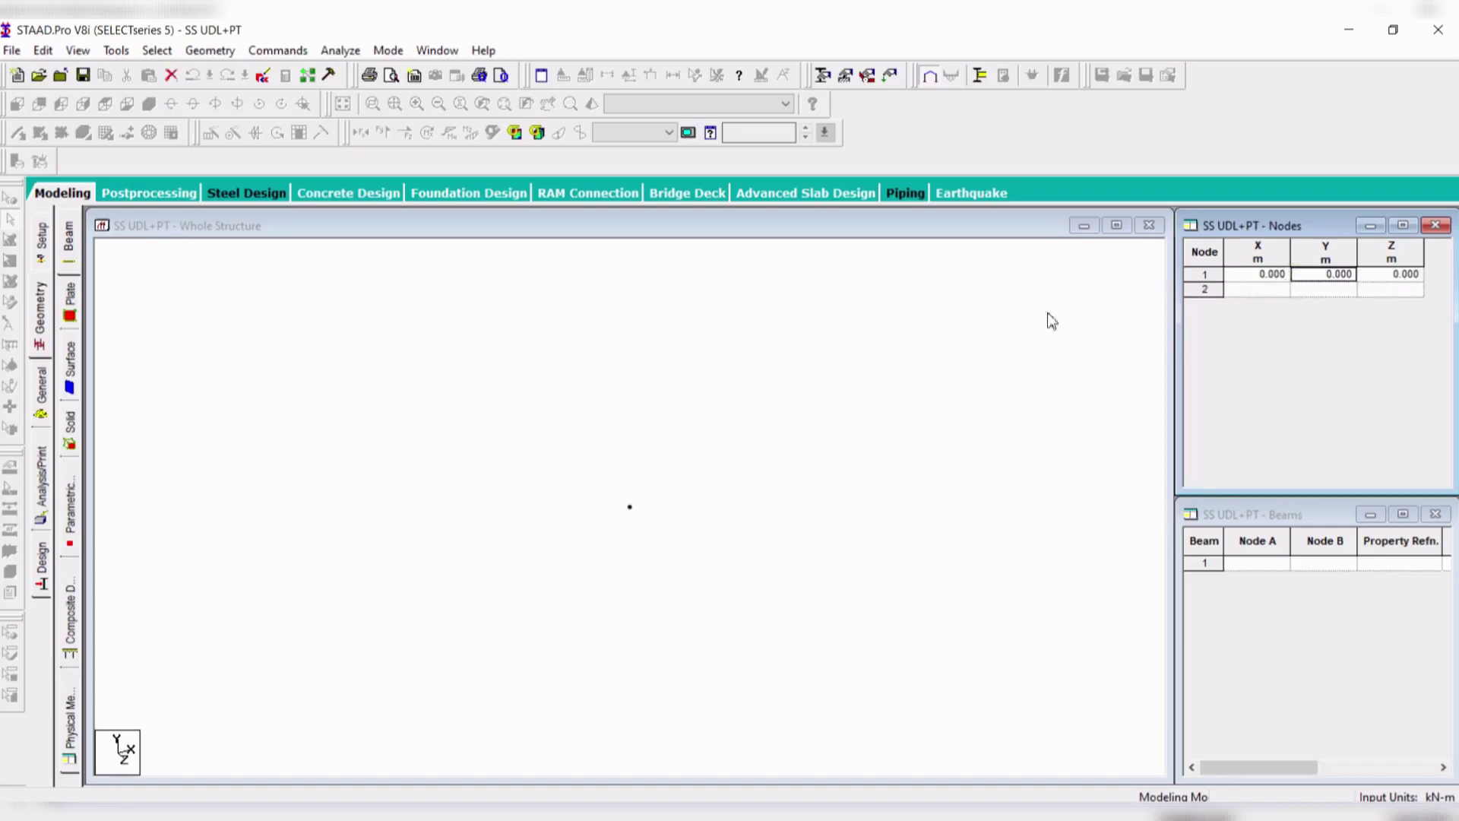
pyautogui.click(914, 374)
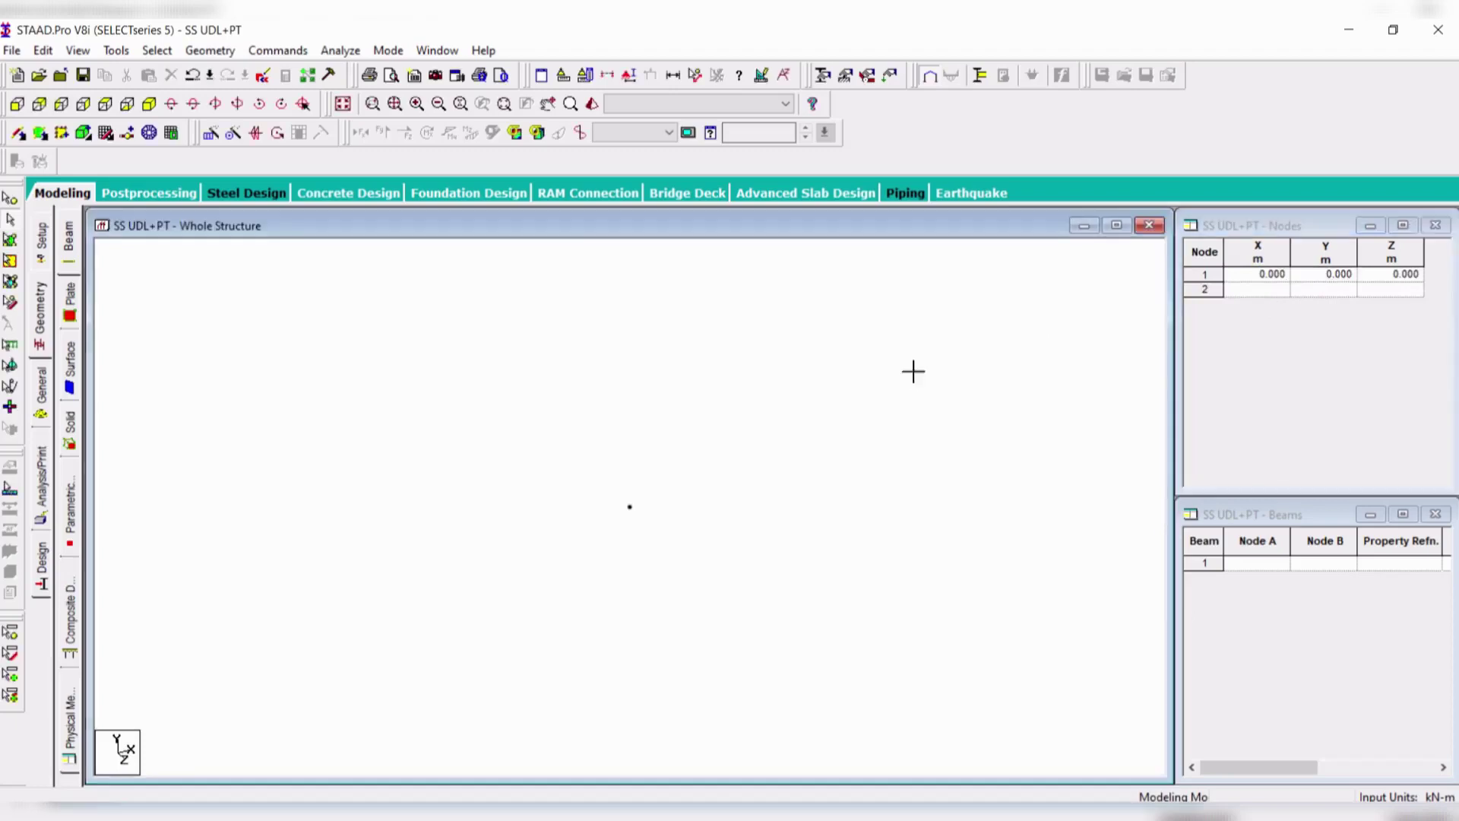
pyautogui.click(1250, 275)
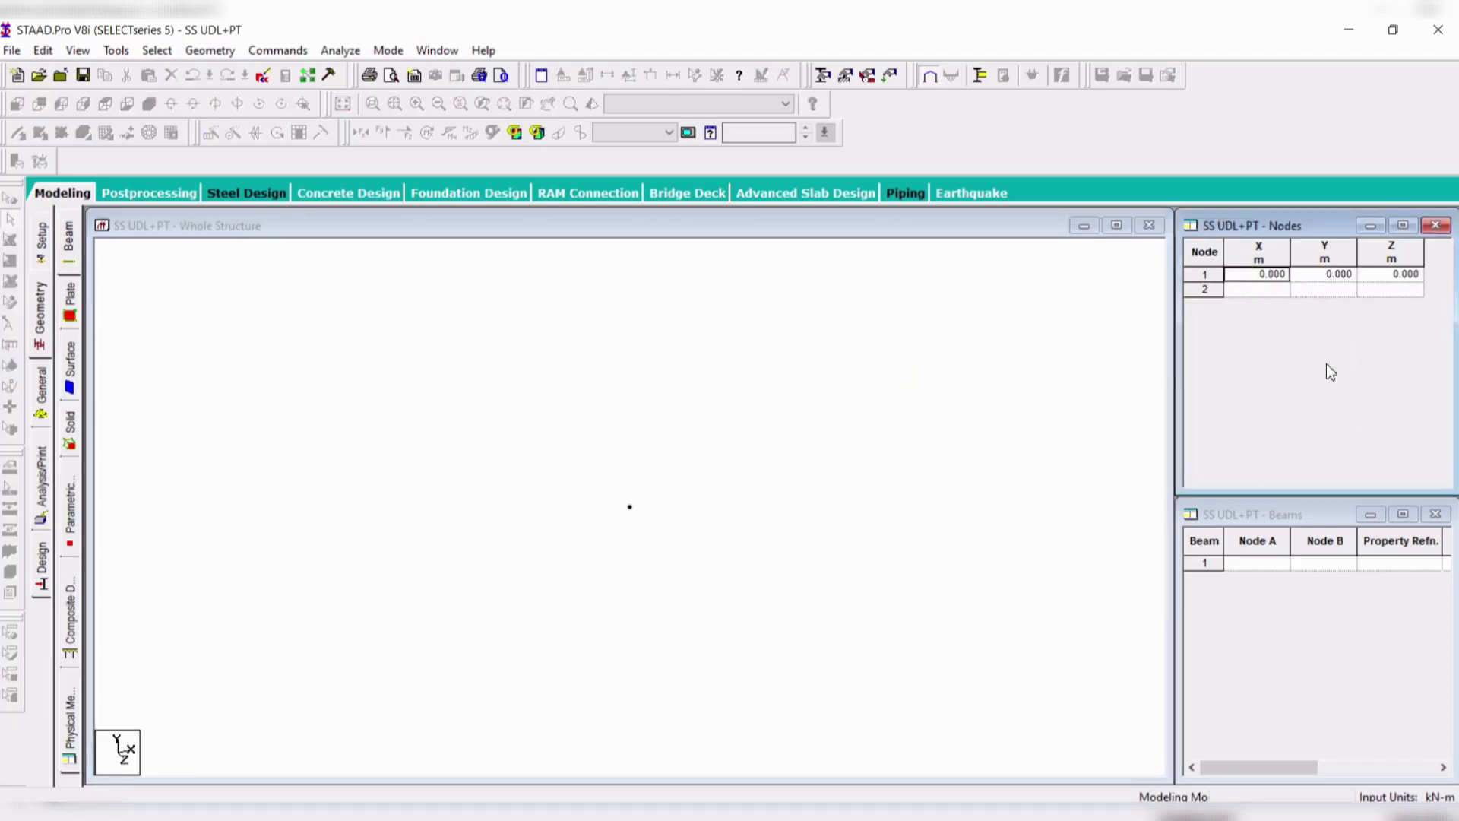
pyautogui.click(609, 479)
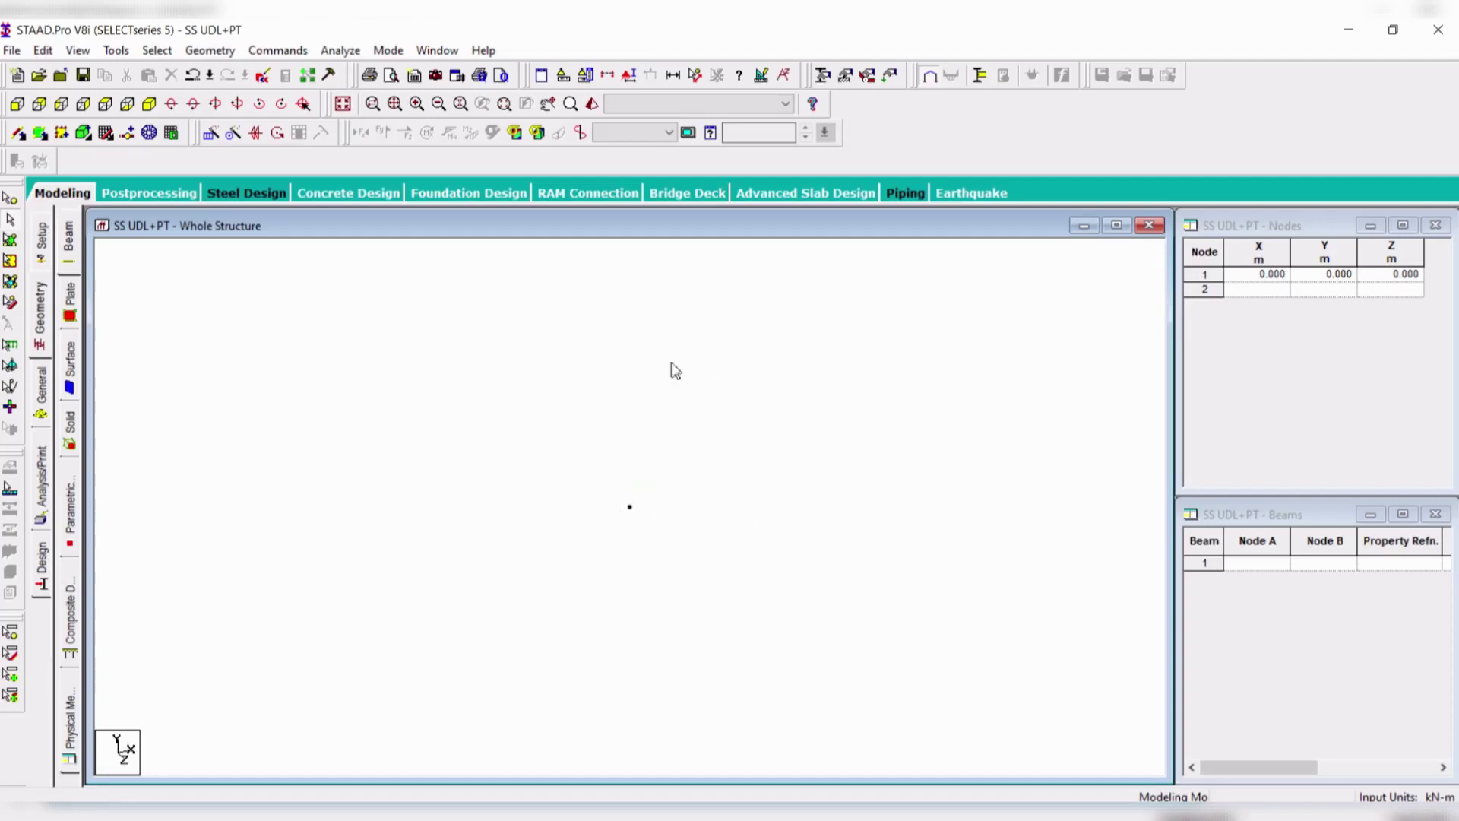
pyautogui.click(17, 104)
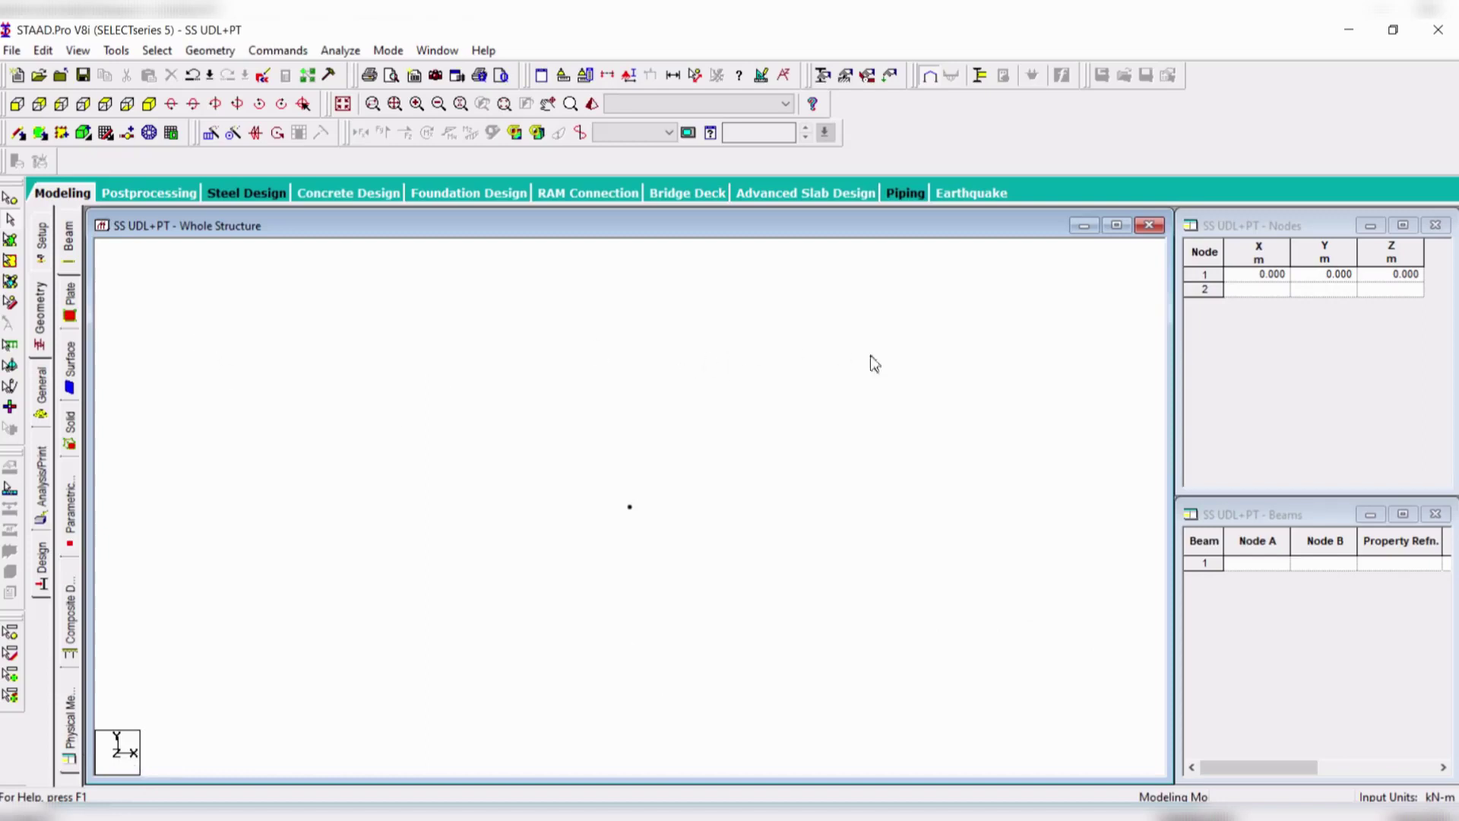
# - Try adding a second node at X 5 m in the node table, and undo it
pyautogui.click(1268, 289)
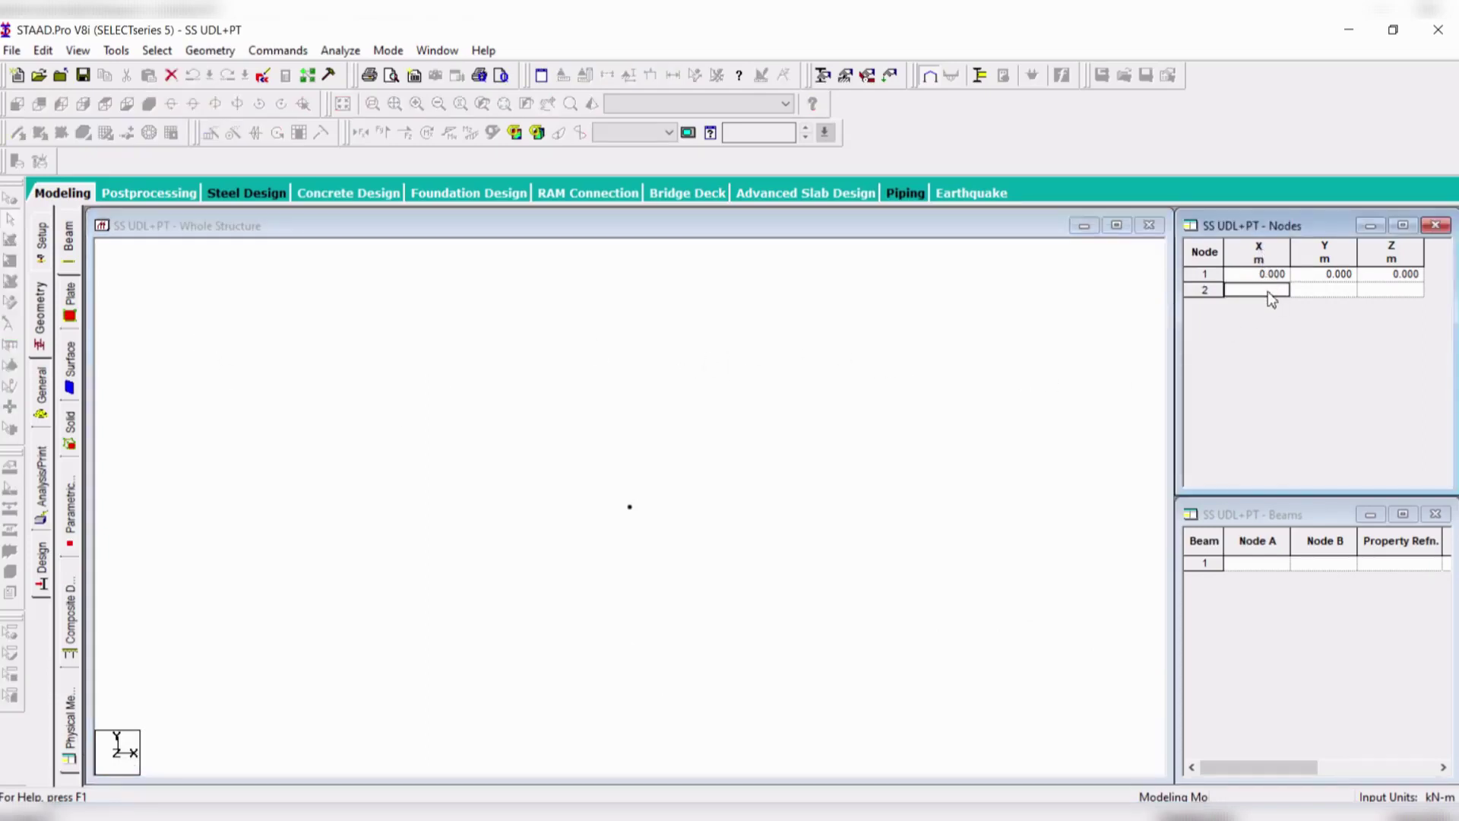
pyautogui.write('5')
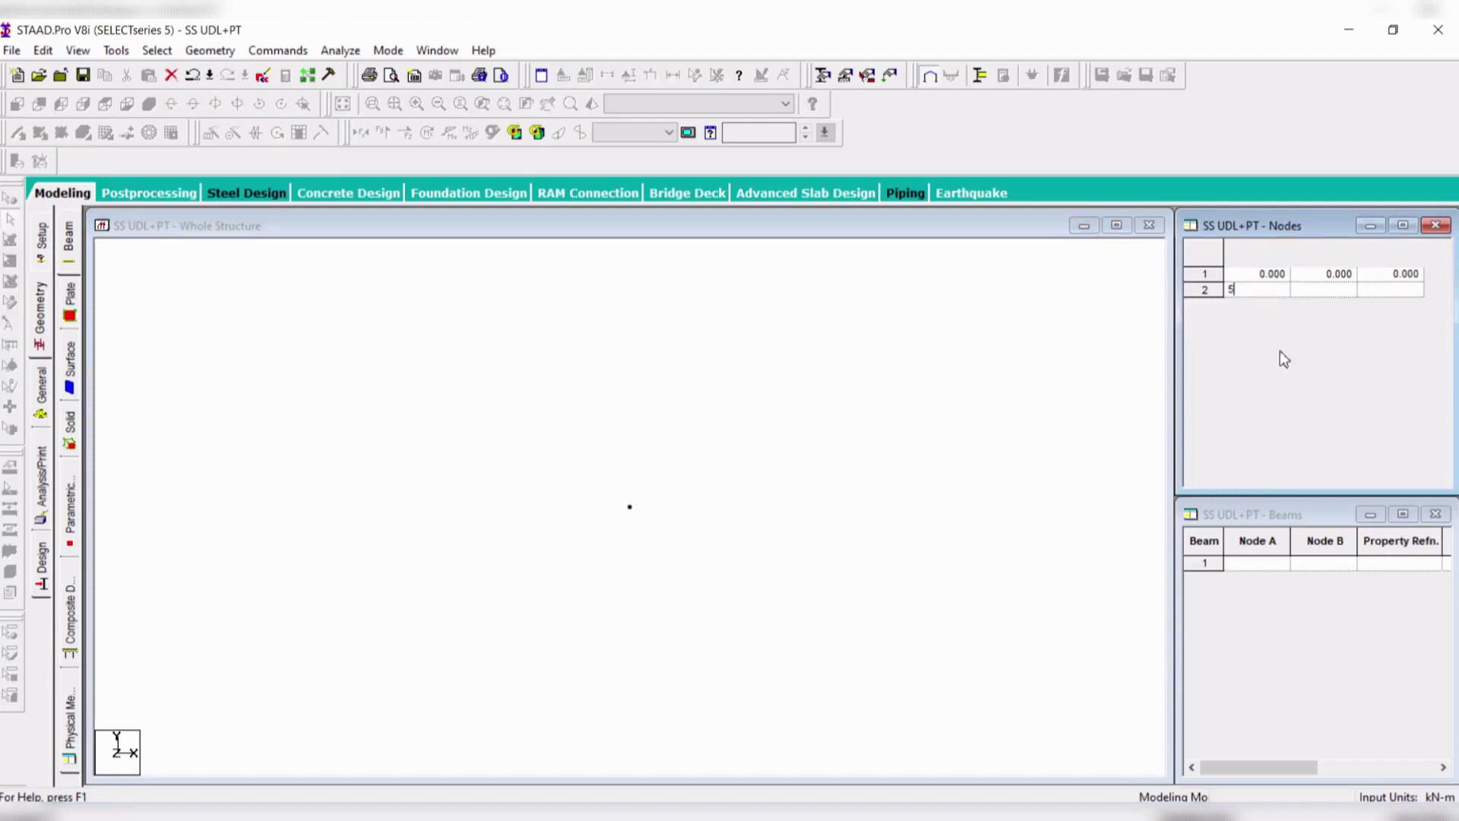
pyautogui.press('Return')
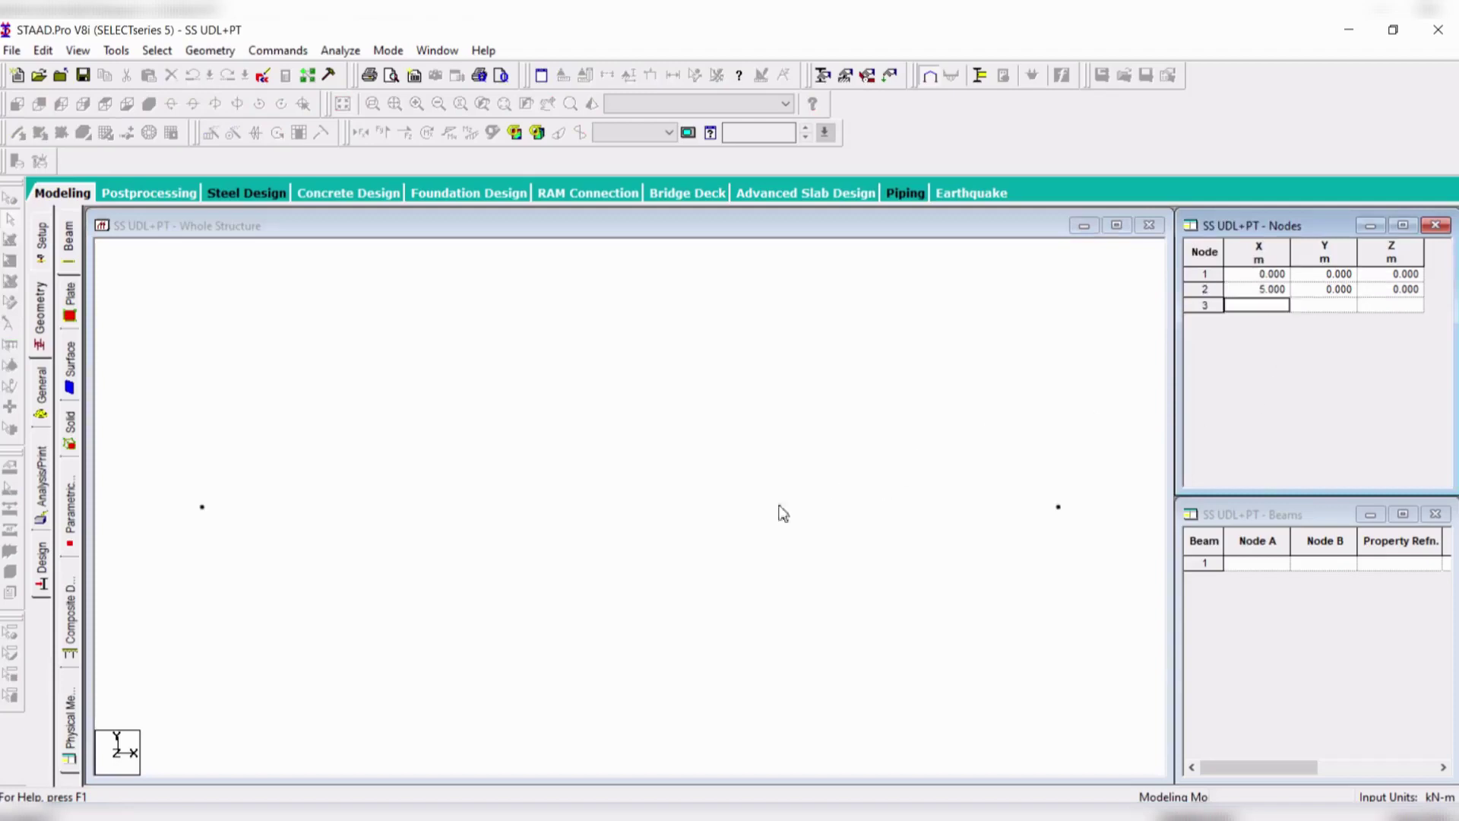
pyautogui.click(211, 512)
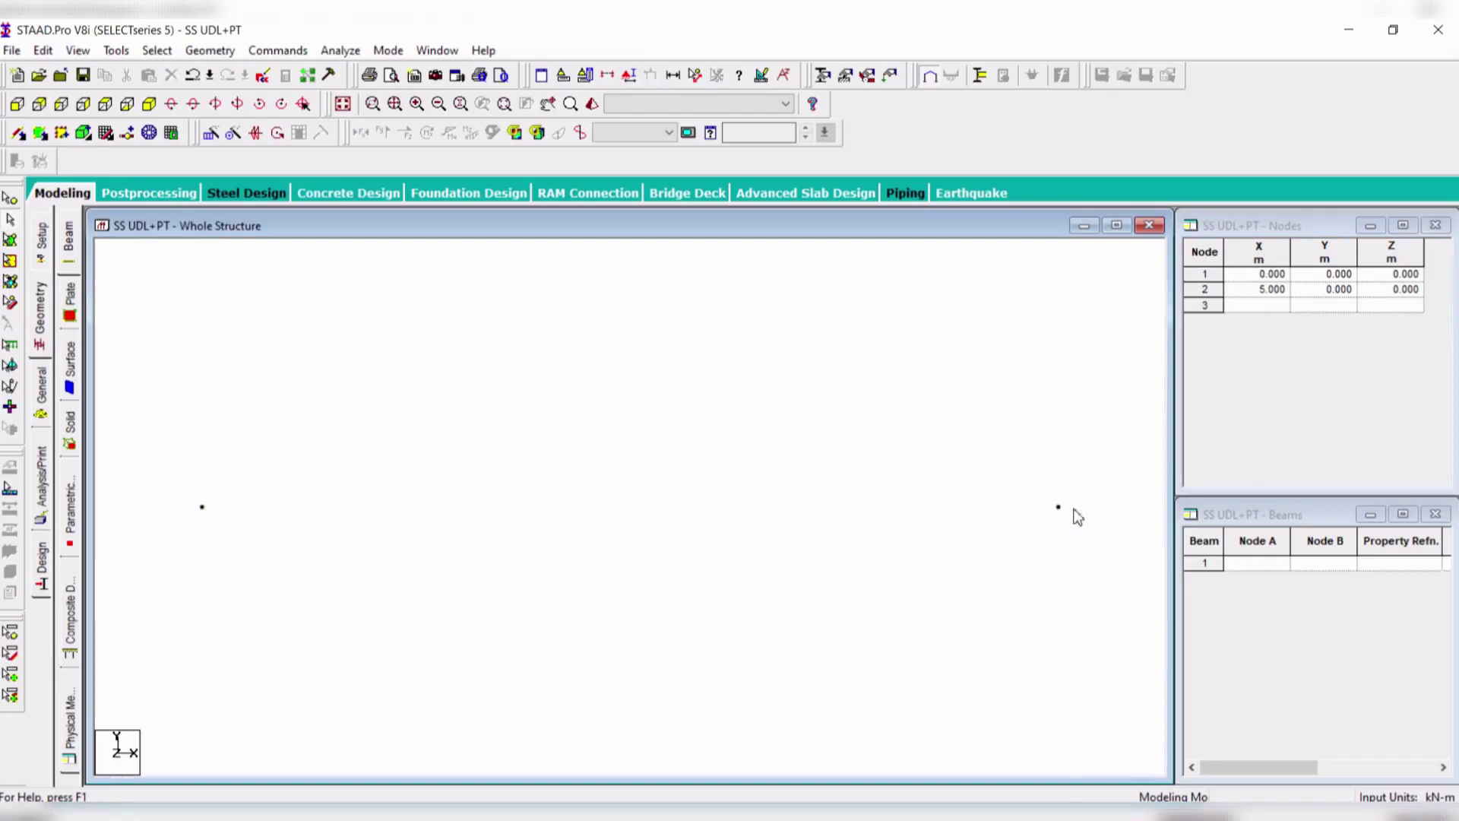
pyautogui.hotkey('ctrl', 'z')
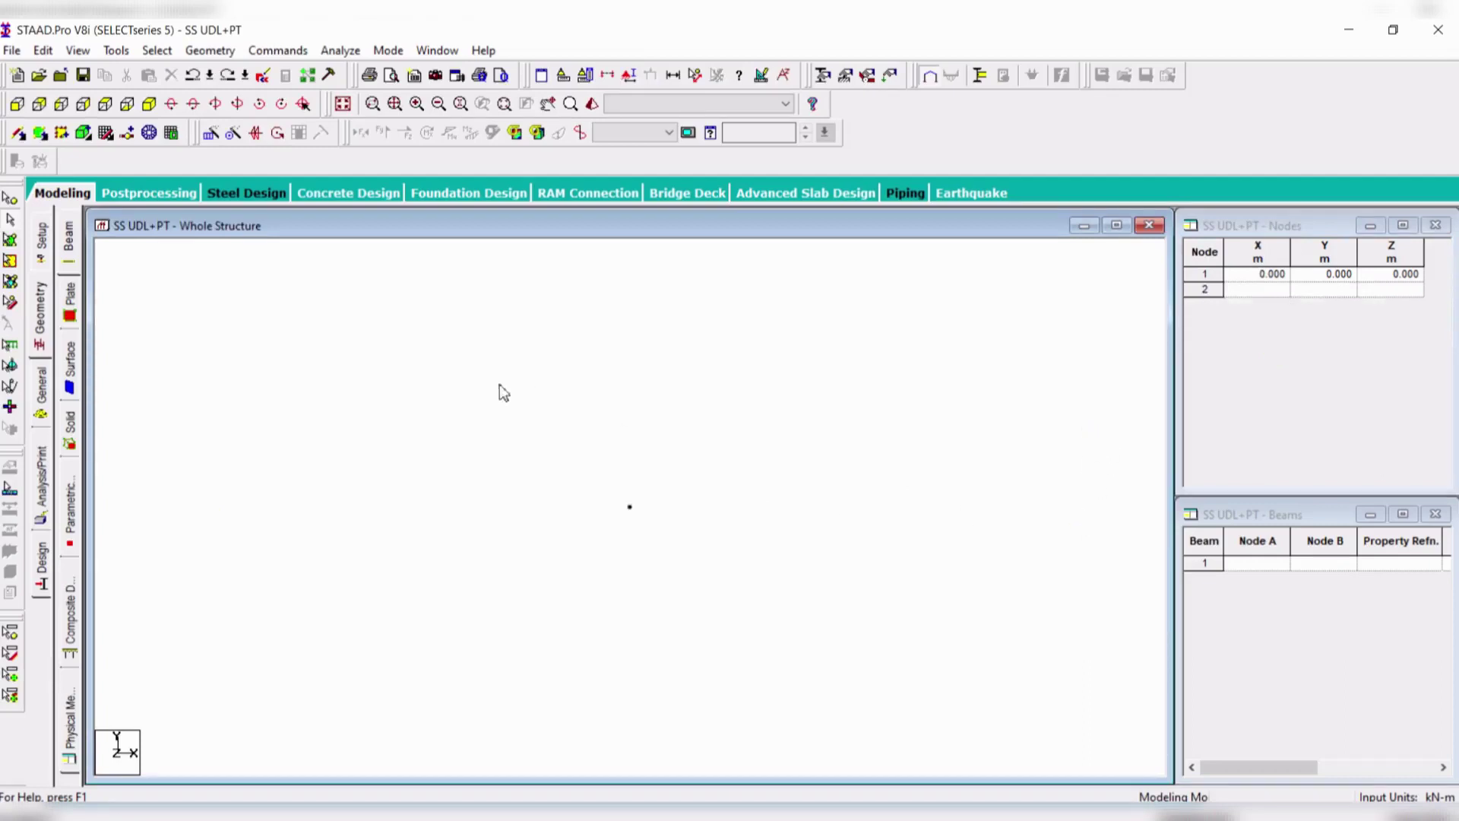
# - Copy the origin node and paste it with an offset of 5 m in X and 0 in Y and Z
pyautogui.click(10, 204)
pyautogui.moveTo(540, 468); pyautogui.dragTo(671, 554)
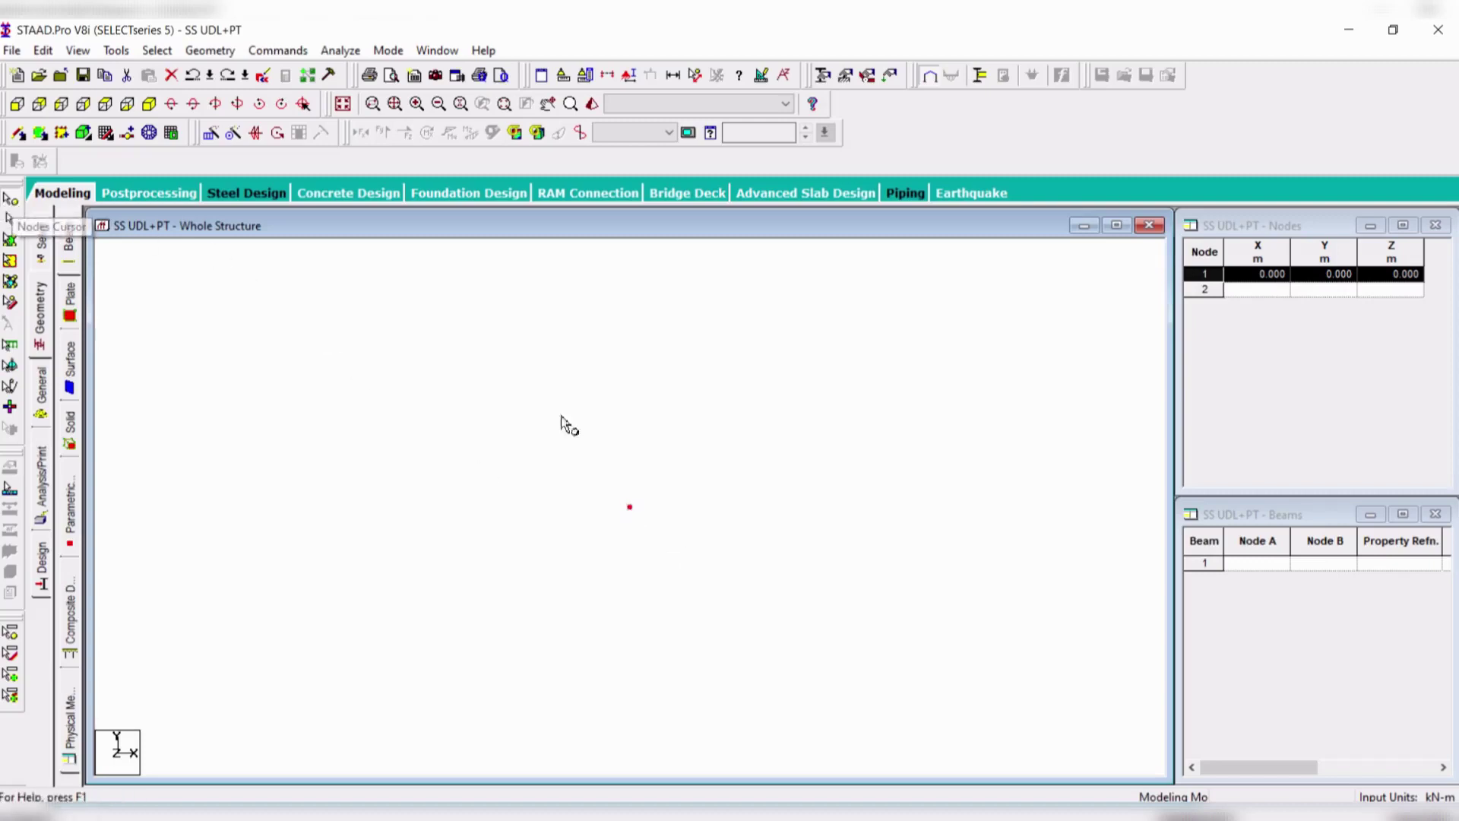
pyautogui.moveTo(574, 472); pyautogui.dragTo(661, 556)
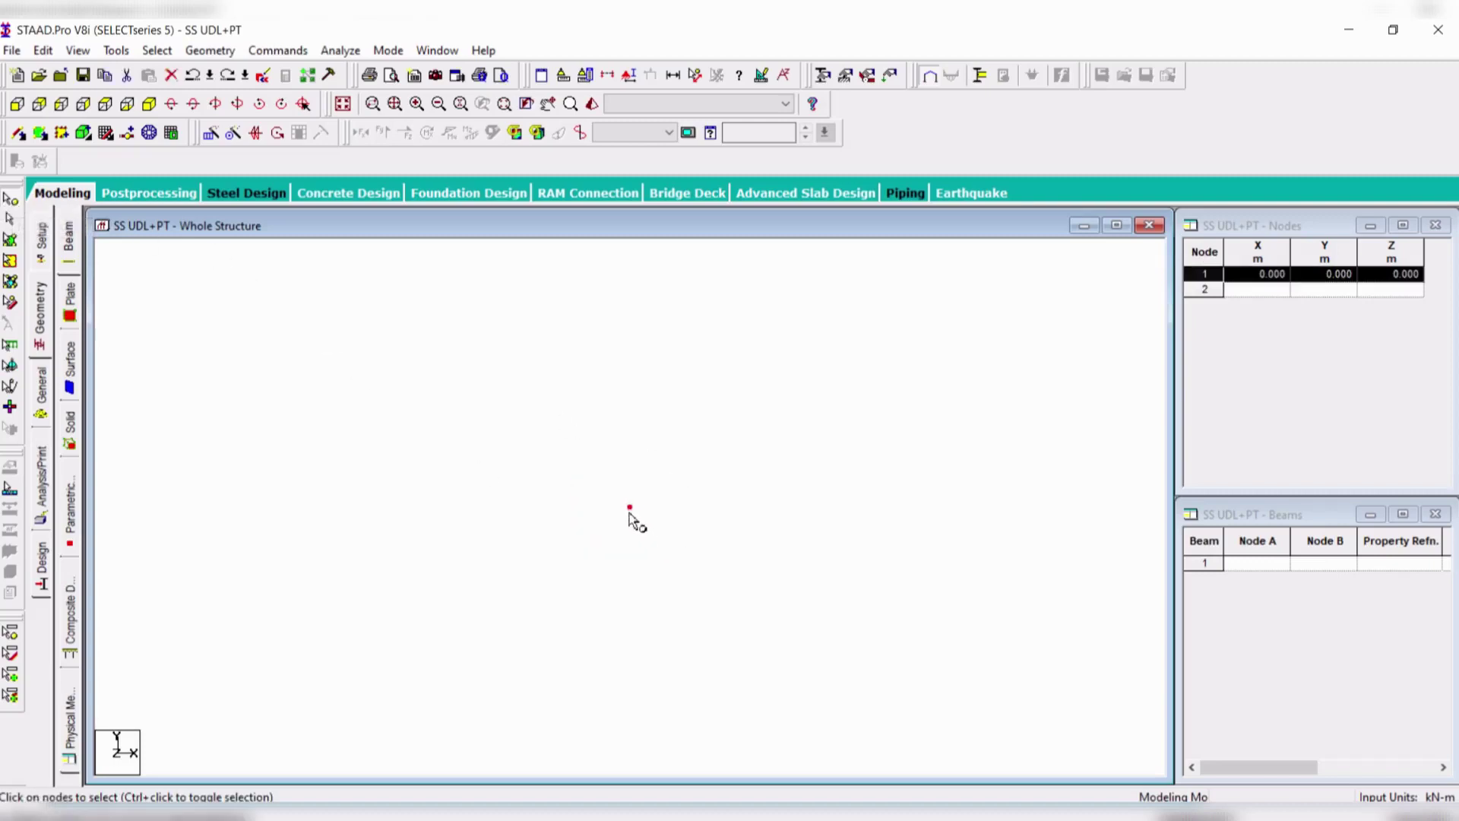
pyautogui.rightClick(736, 317)
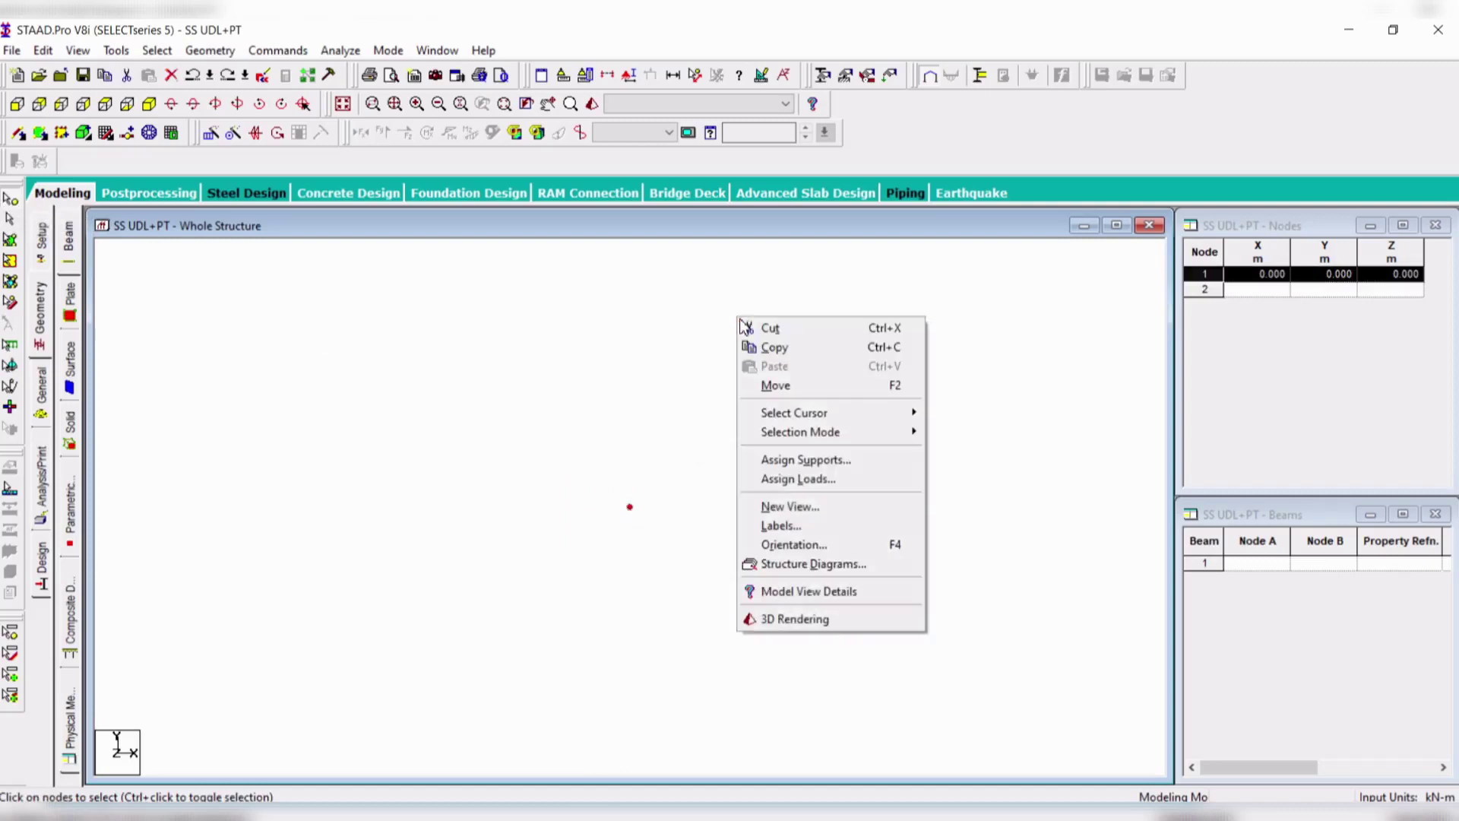
pyautogui.click(773, 354)
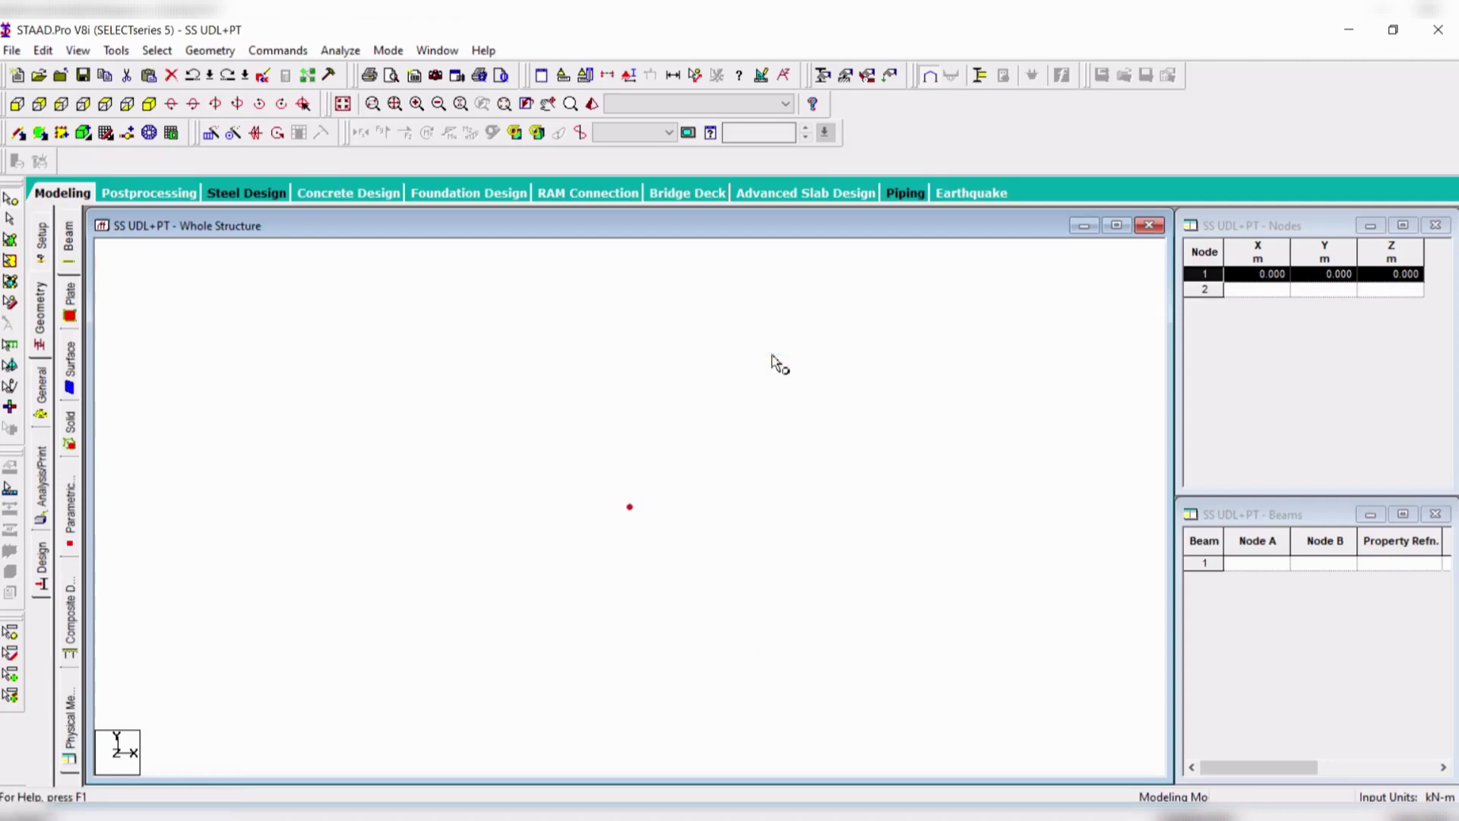
pyautogui.rightClick(739, 376)
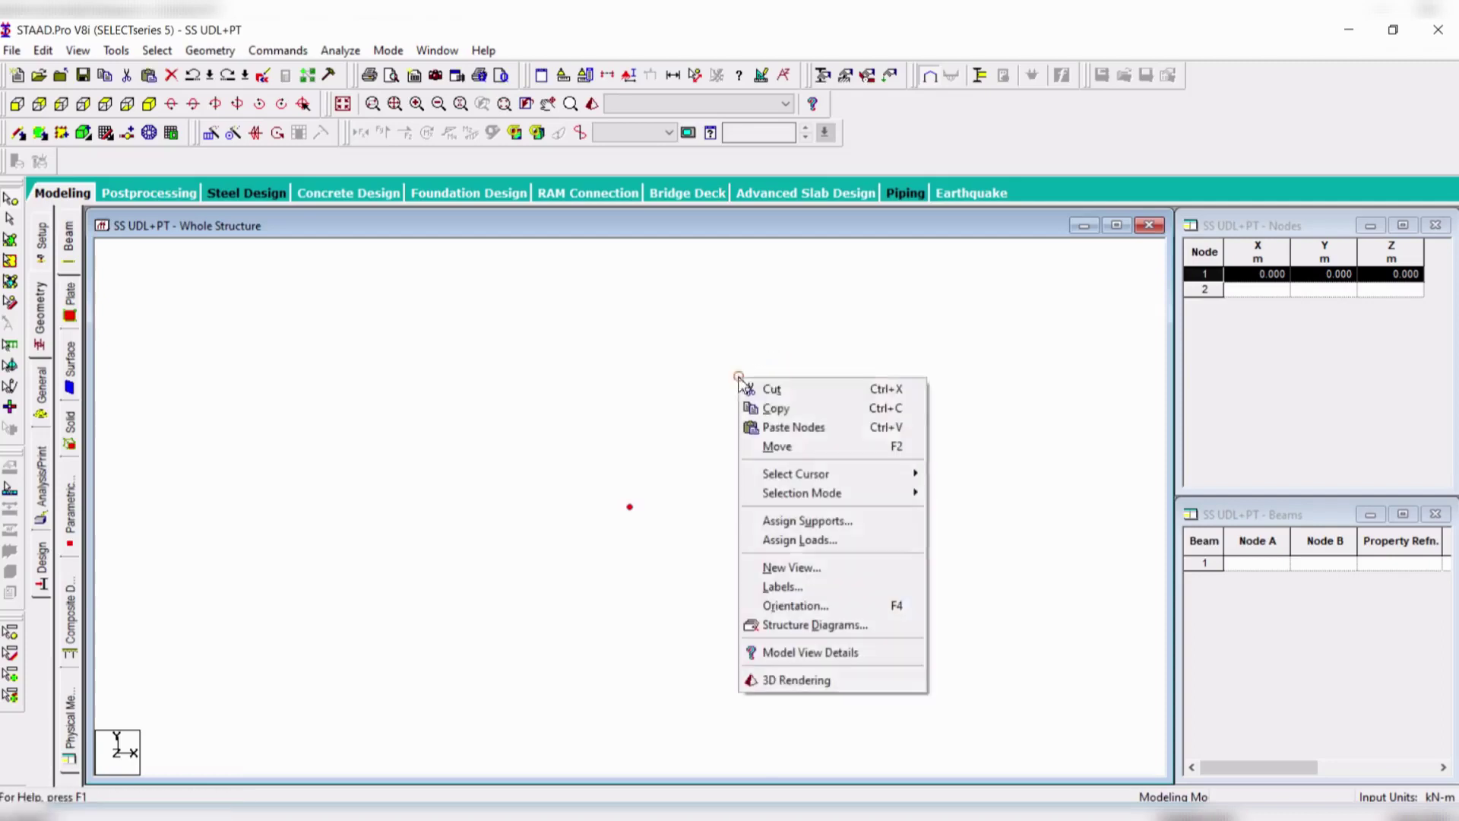
pyautogui.click(788, 429)
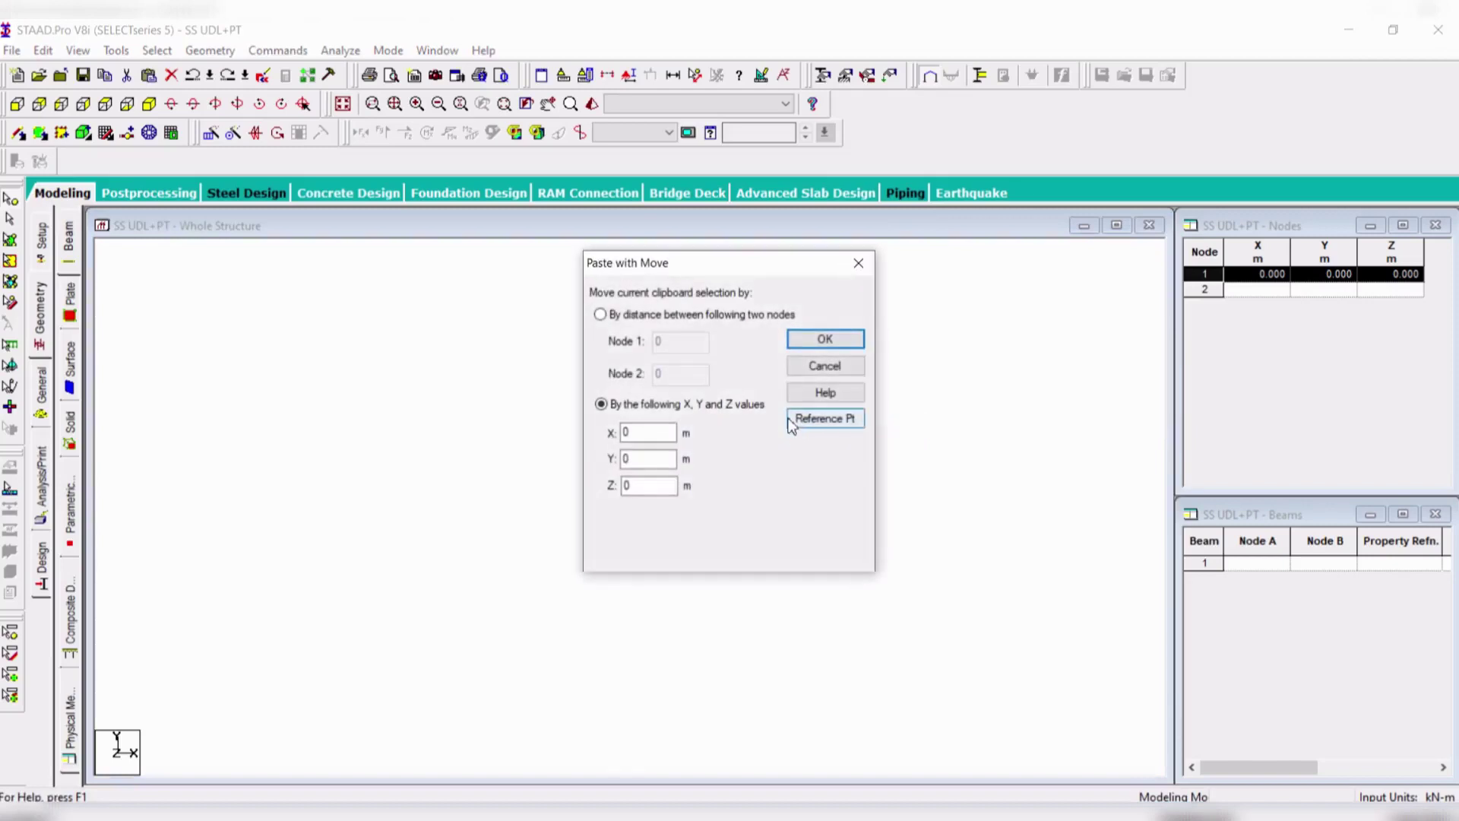
pyautogui.doubleClick(650, 433)
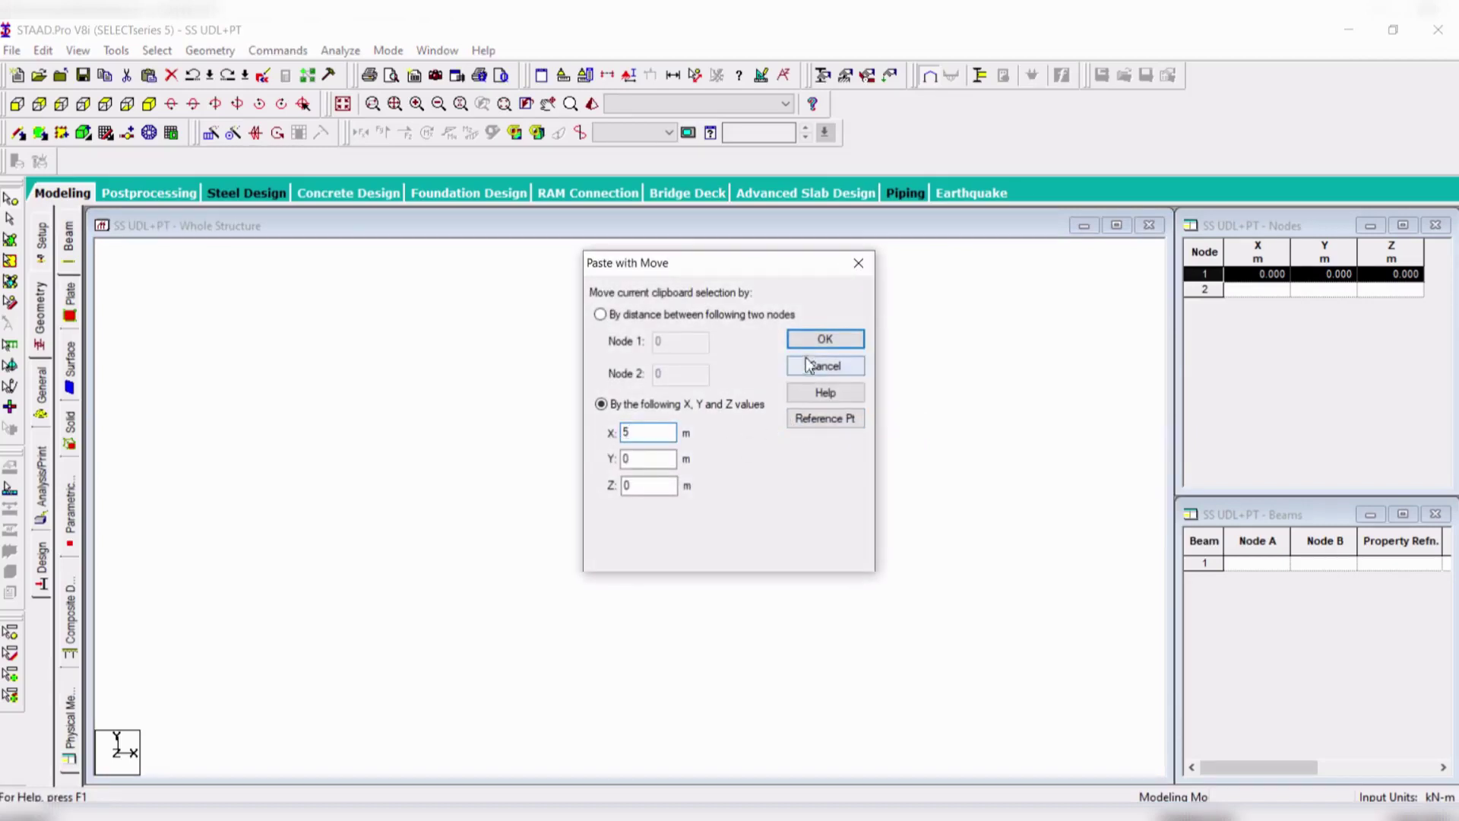
pyautogui.click(821, 340)
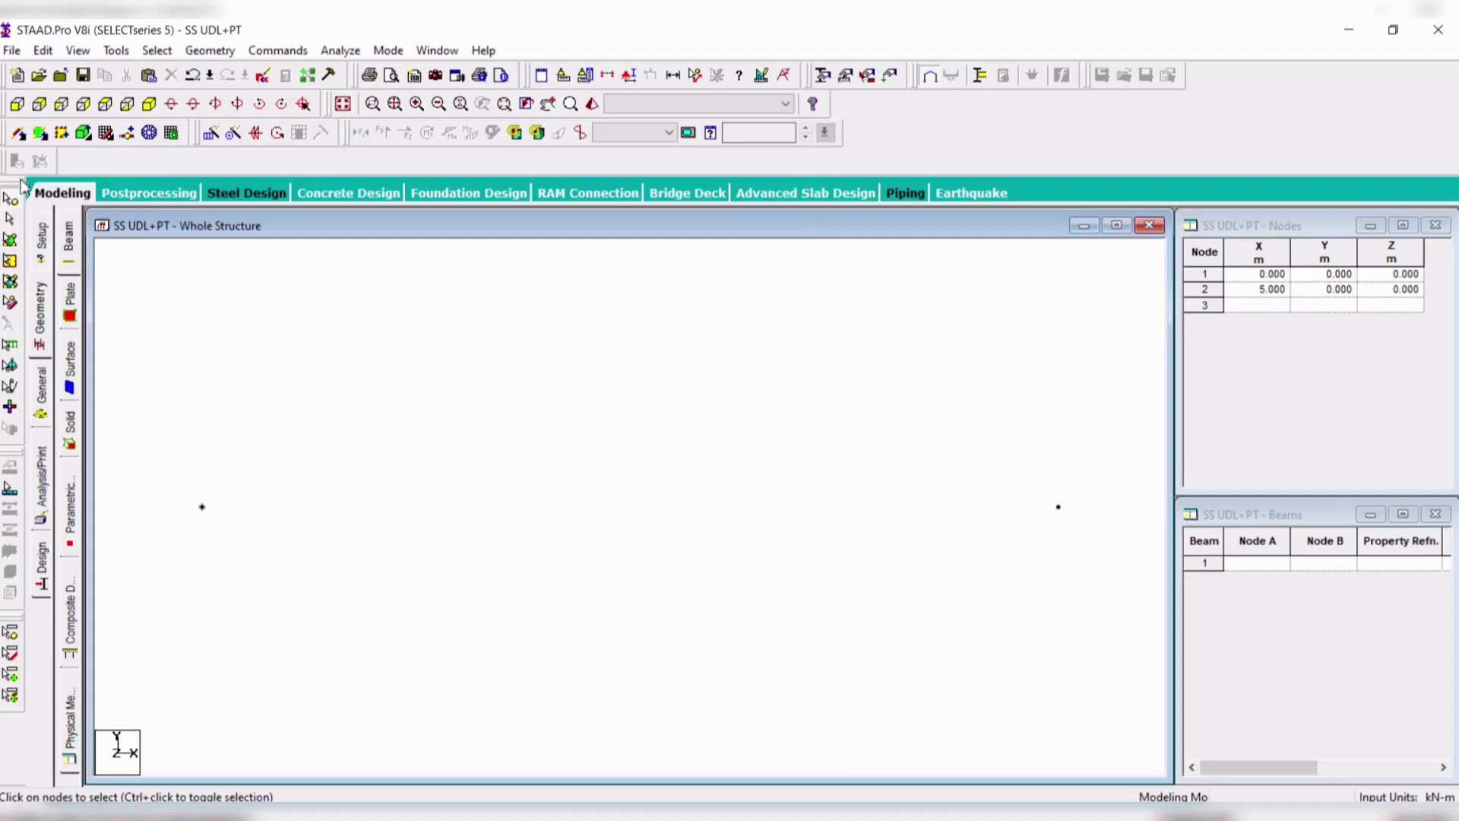
# - Add a beam connecting node 1 to node 2
pyautogui.click(18, 136)
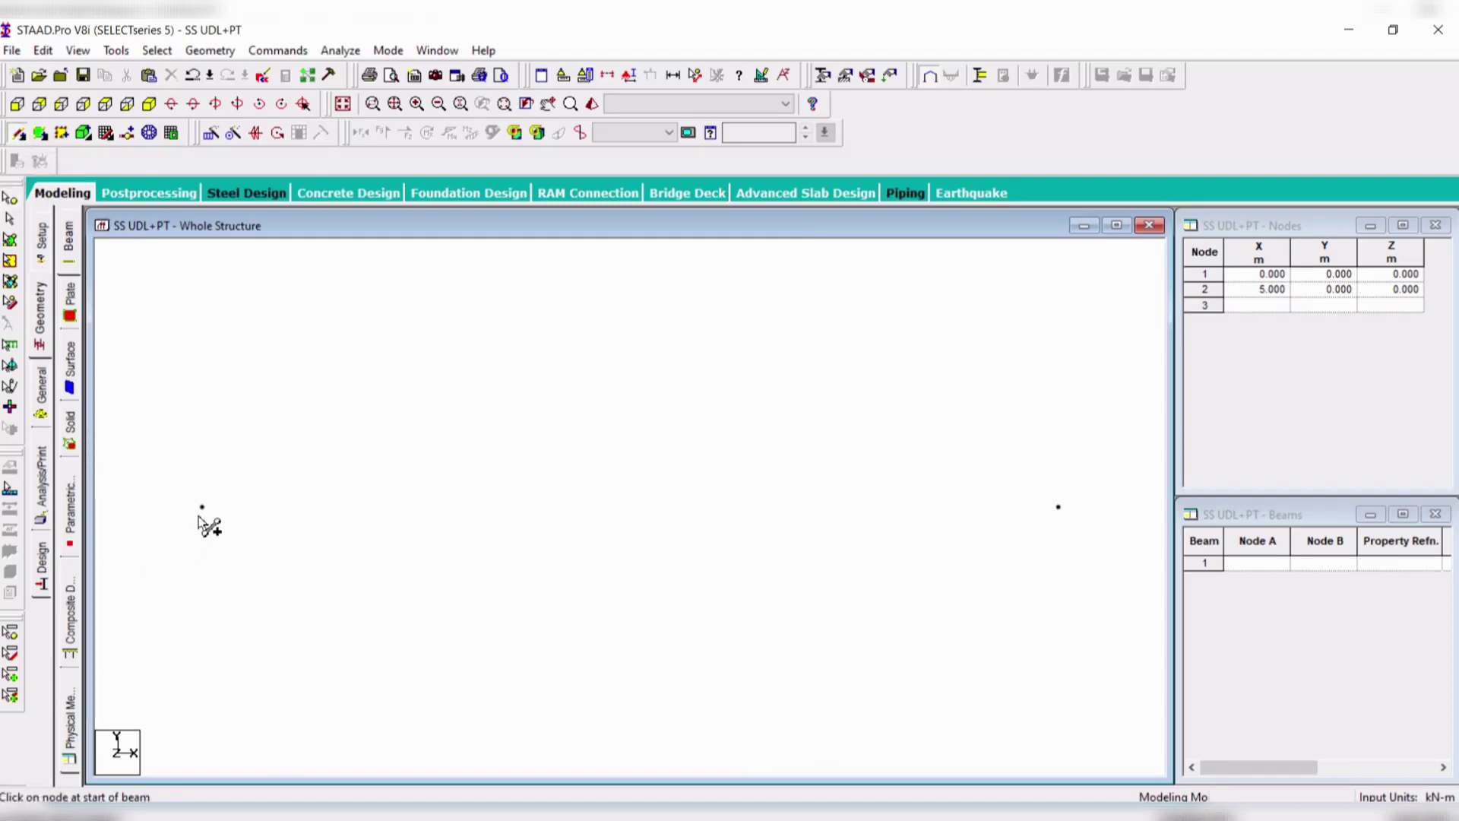
pyautogui.moveTo(202, 507); pyautogui.dragTo(1059, 507)
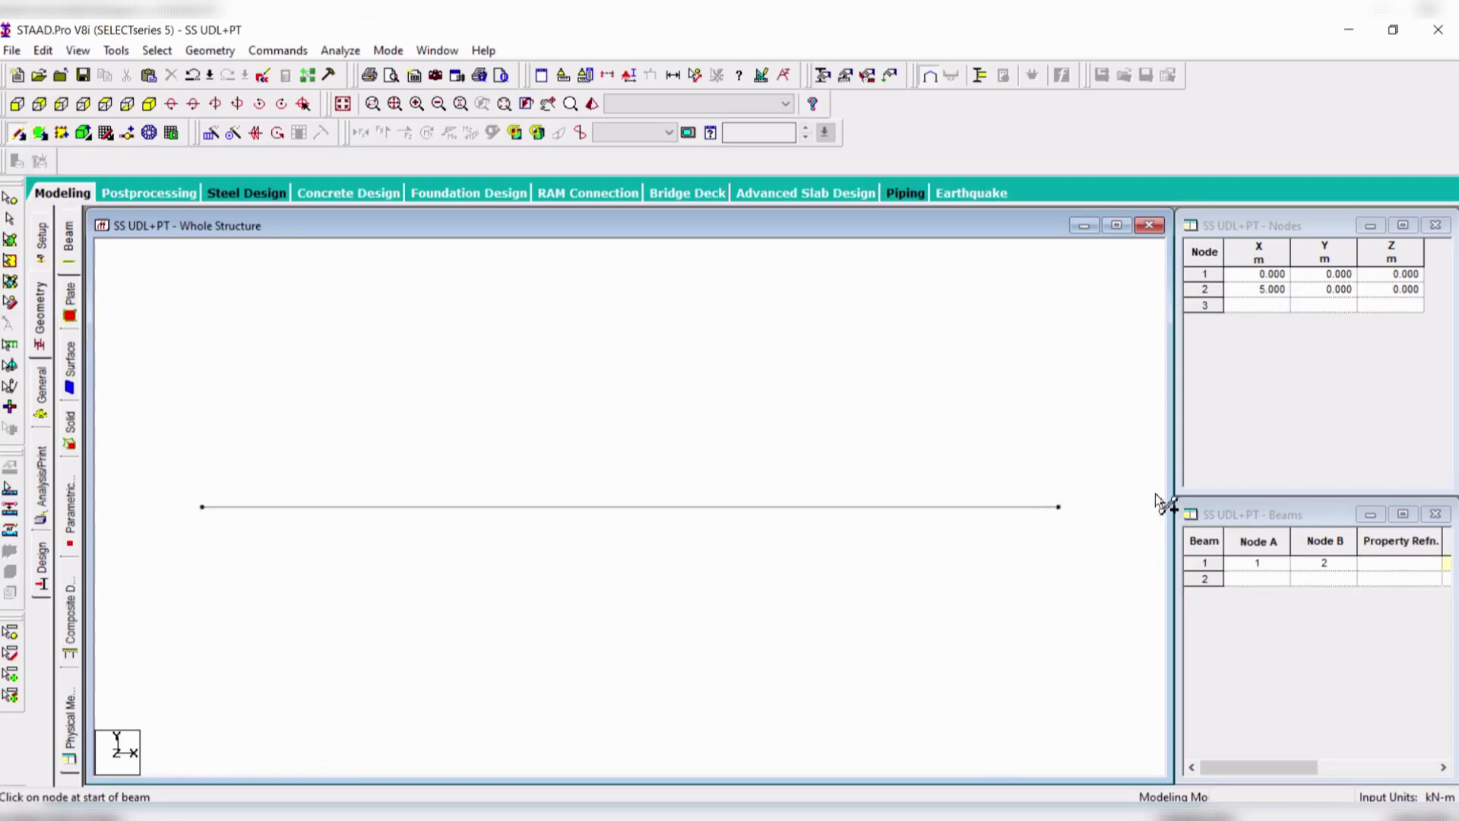
# - Measure the distance between the beam's two end nodes and remove the displayed dimension
pyautogui.click(696, 75)
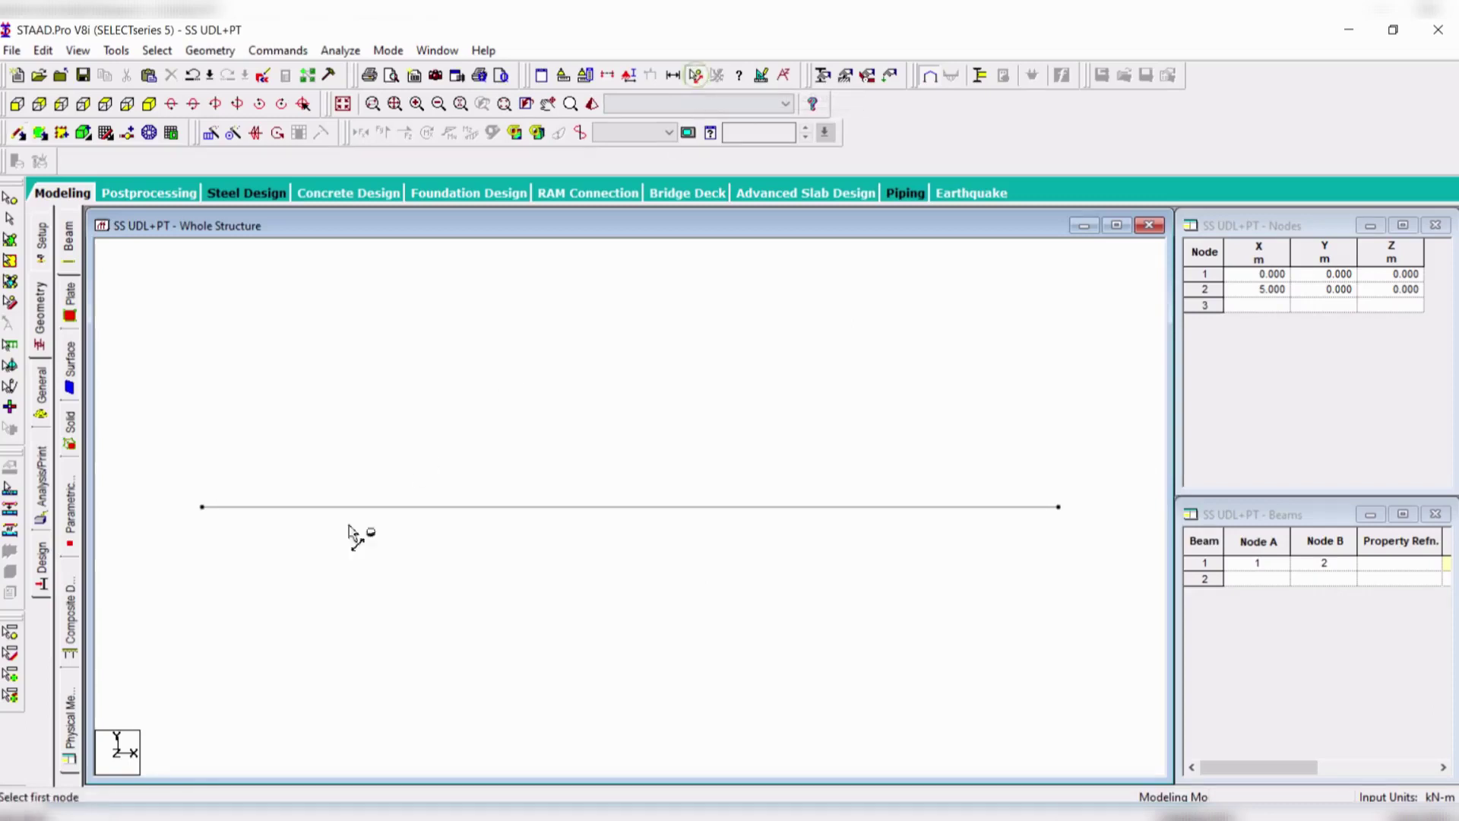
pyautogui.click(204, 508)
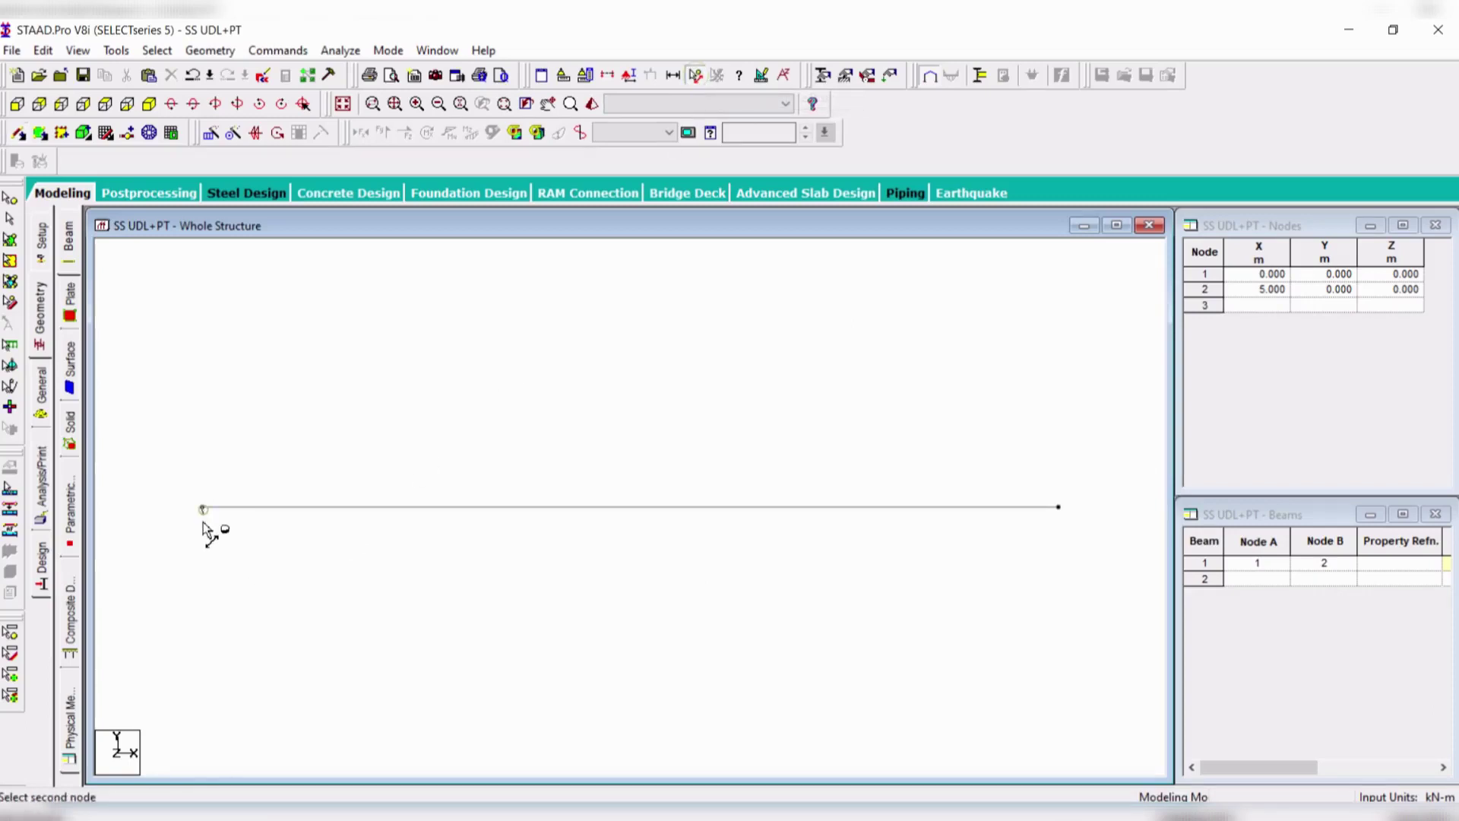
pyautogui.click(1059, 510)
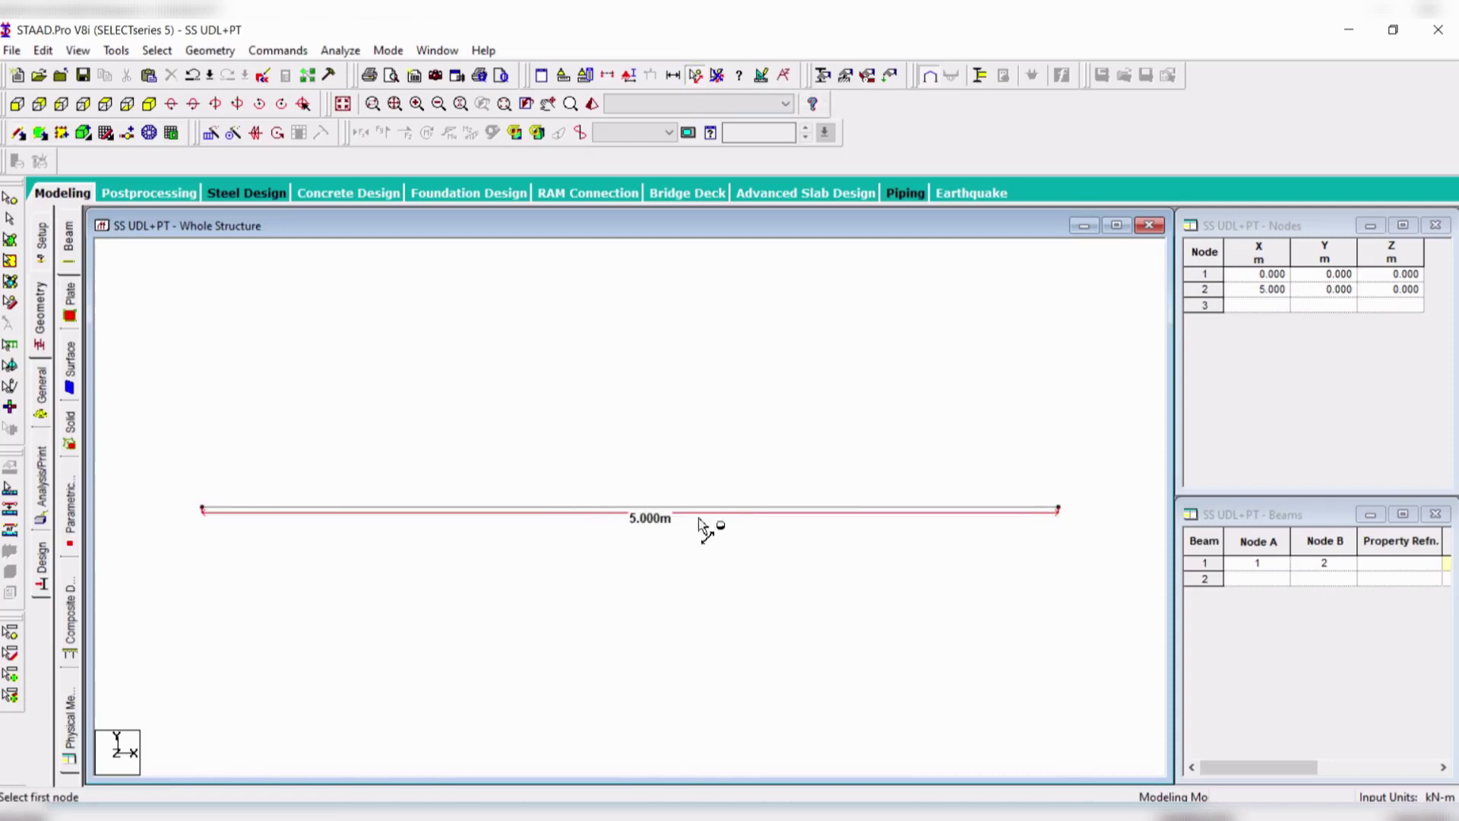
pyautogui.click(718, 79)
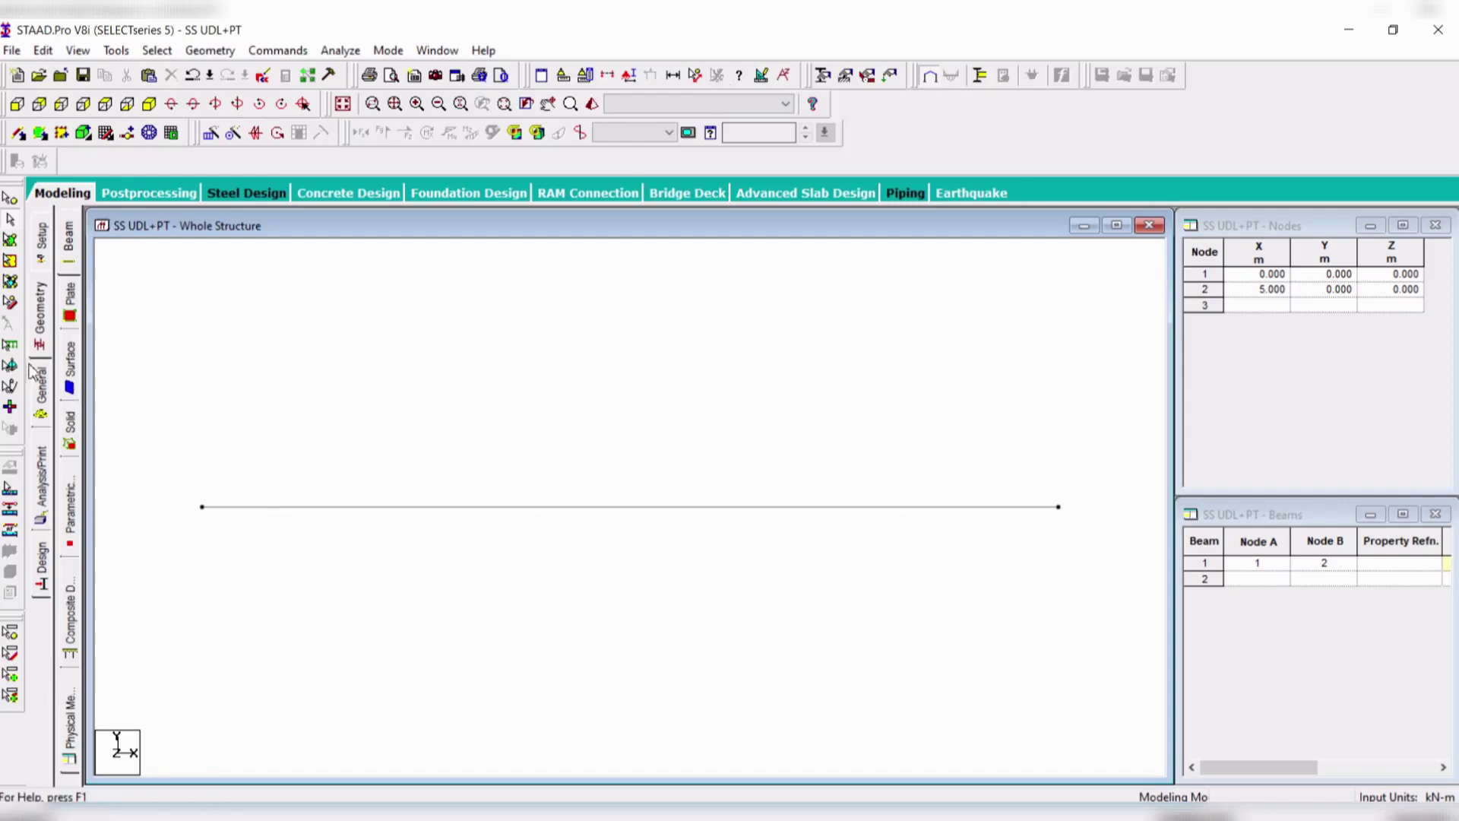
pyautogui.click(43, 401)
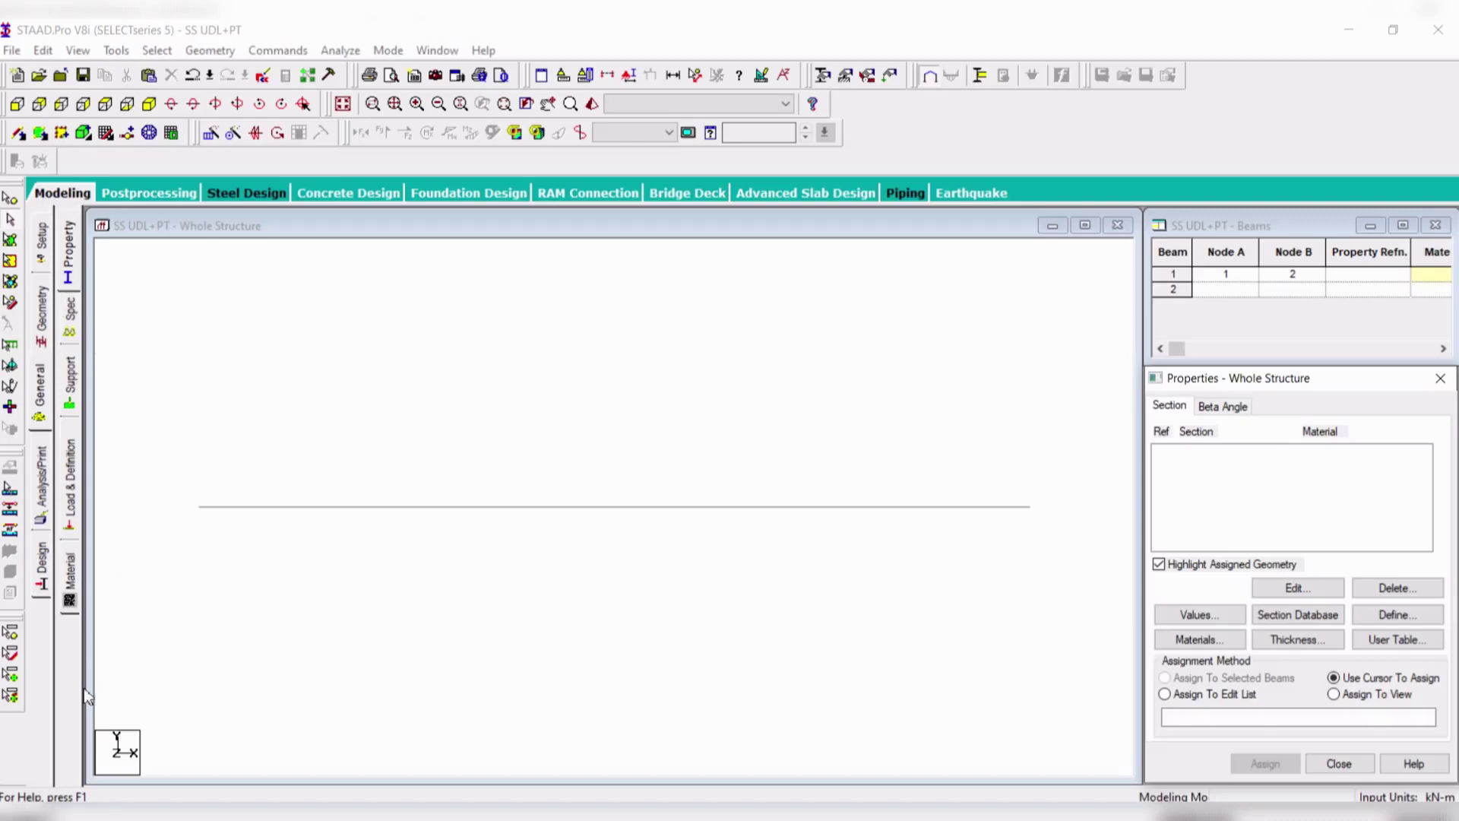
pyautogui.click(75, 325)
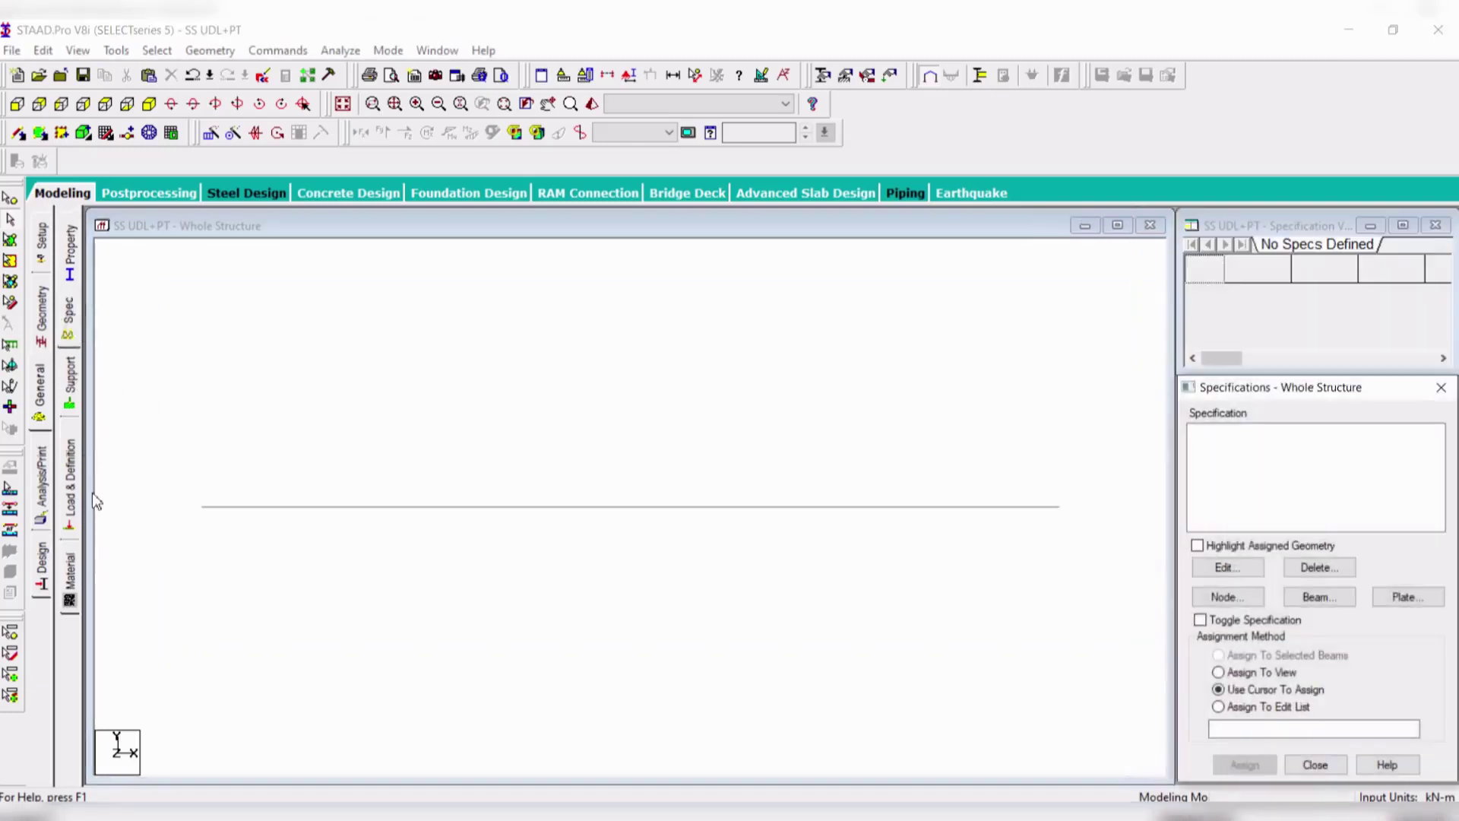
pyautogui.click(68, 593)
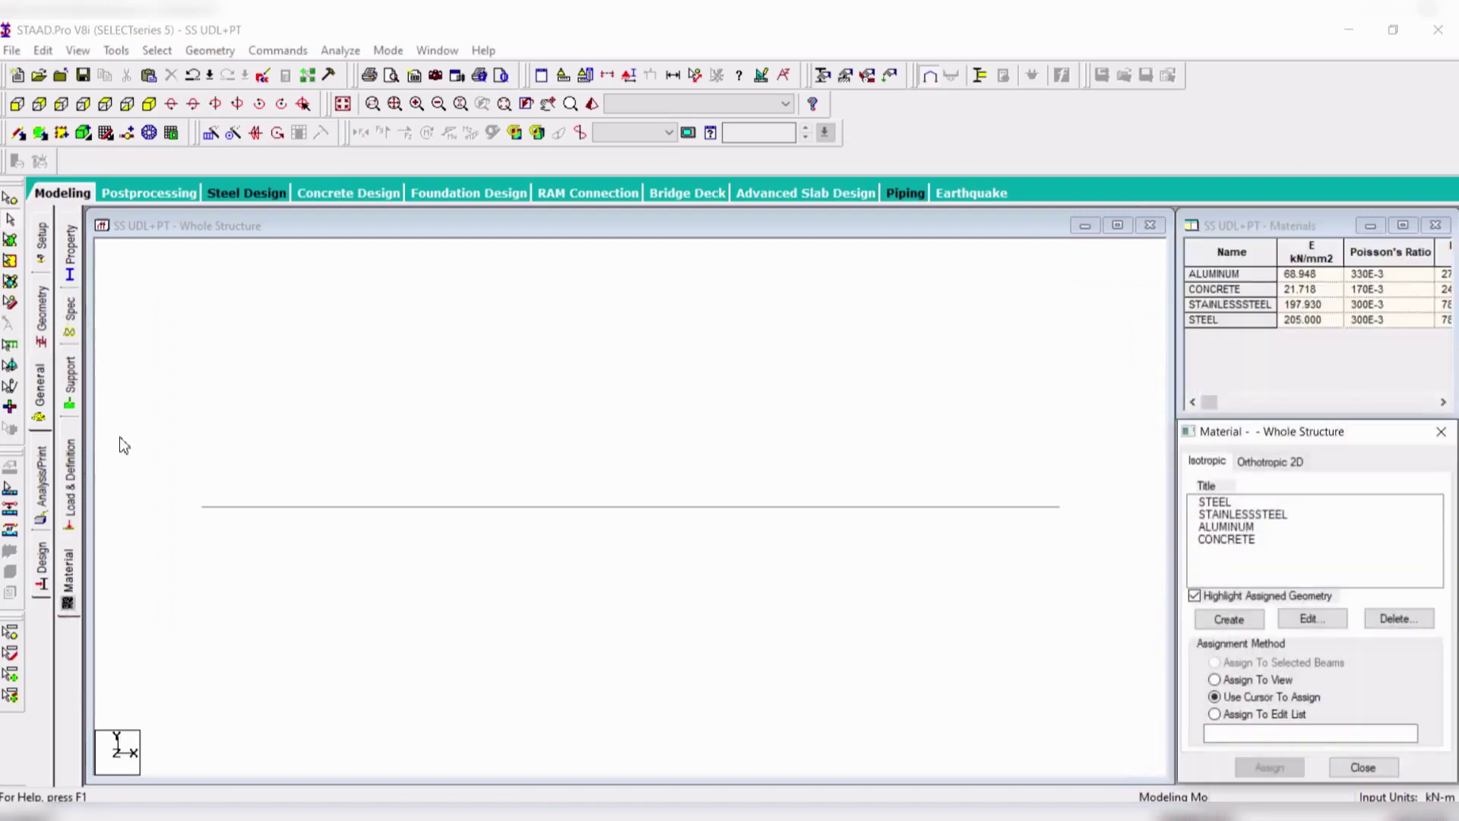
# - Create primary load case 1 with the Dead loading type and the title DL
pyautogui.click(69, 475)
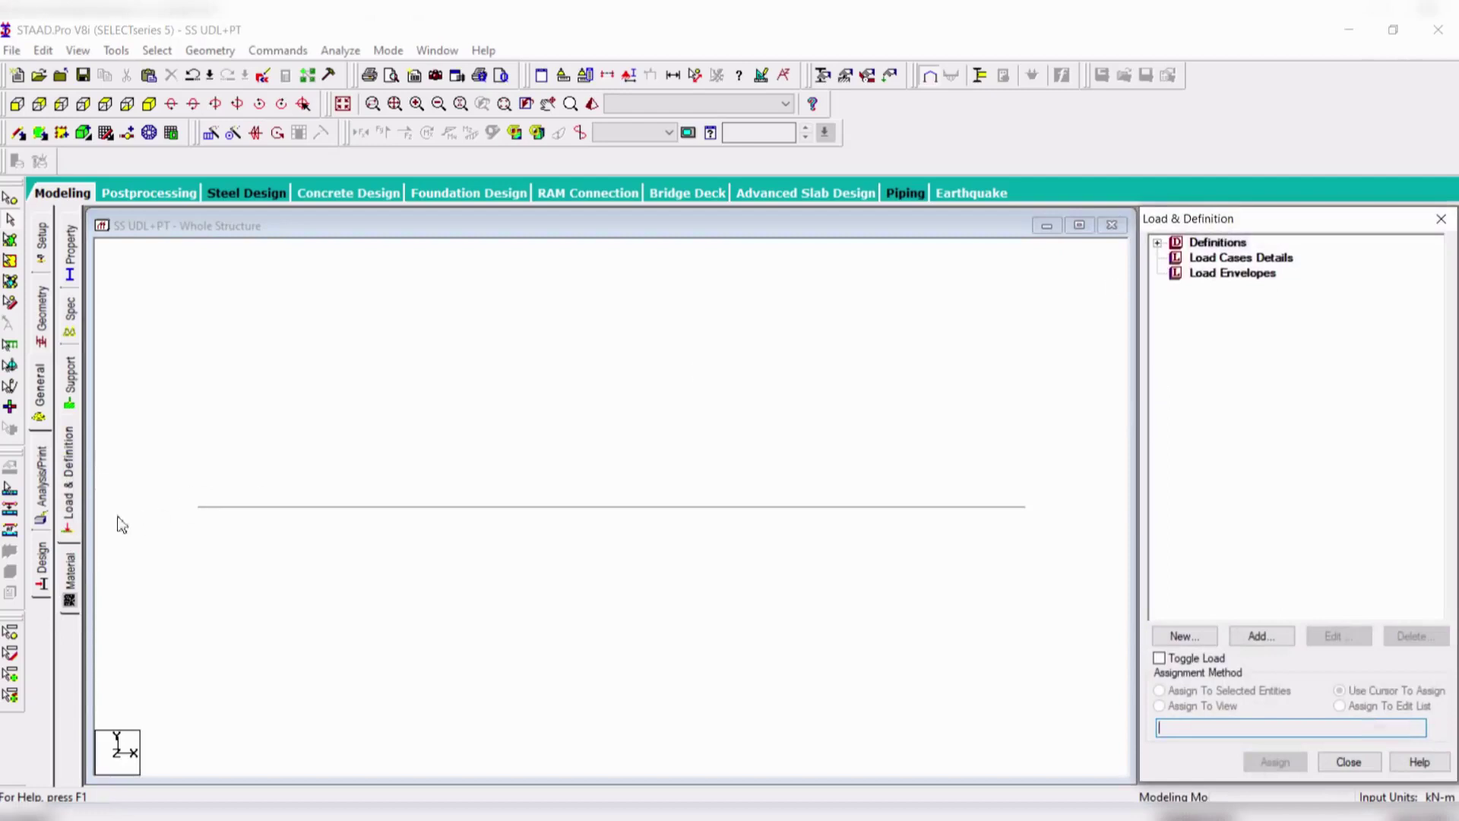
pyautogui.click(75, 501)
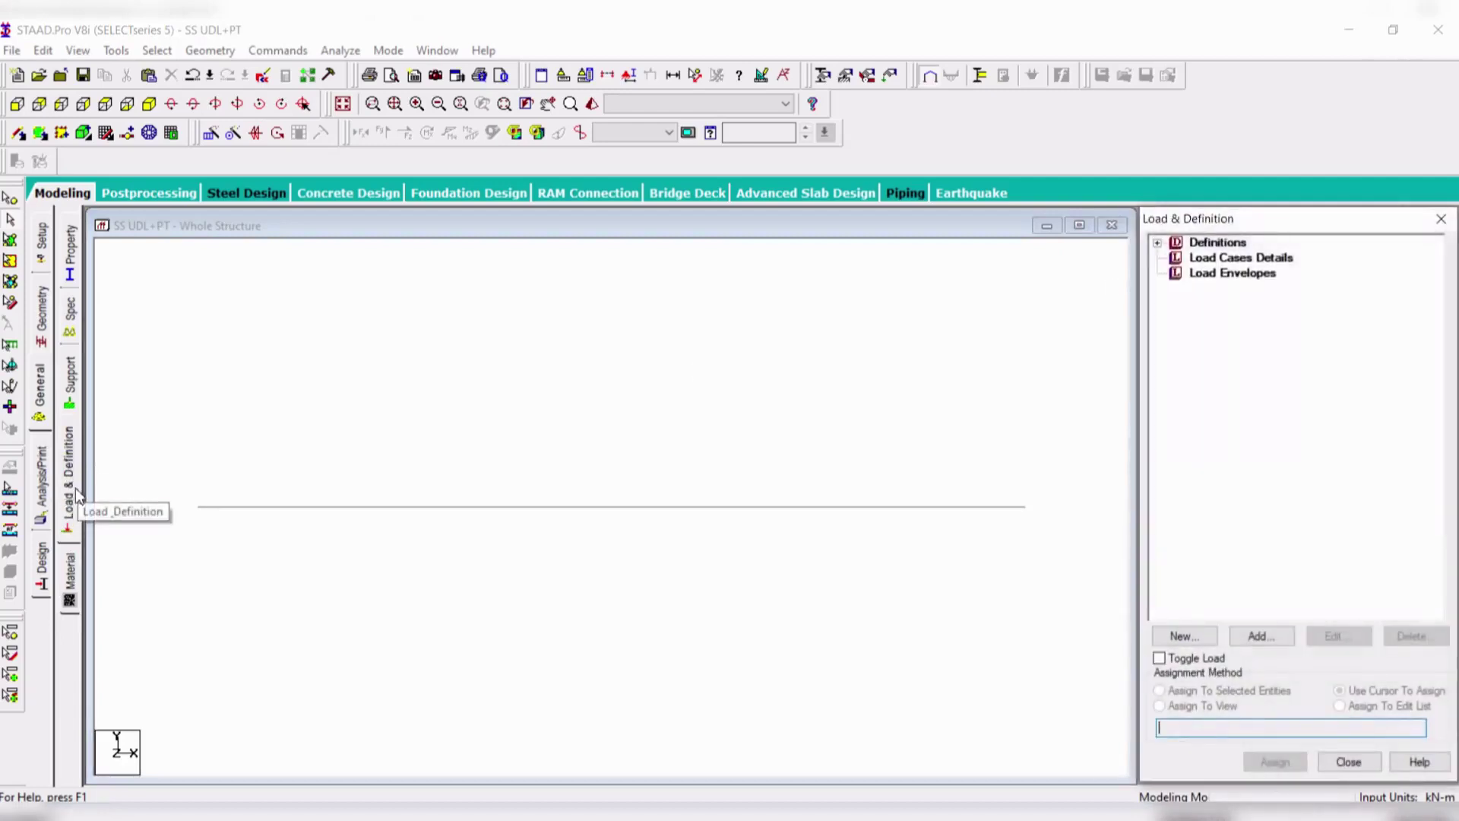
pyautogui.click(1241, 260)
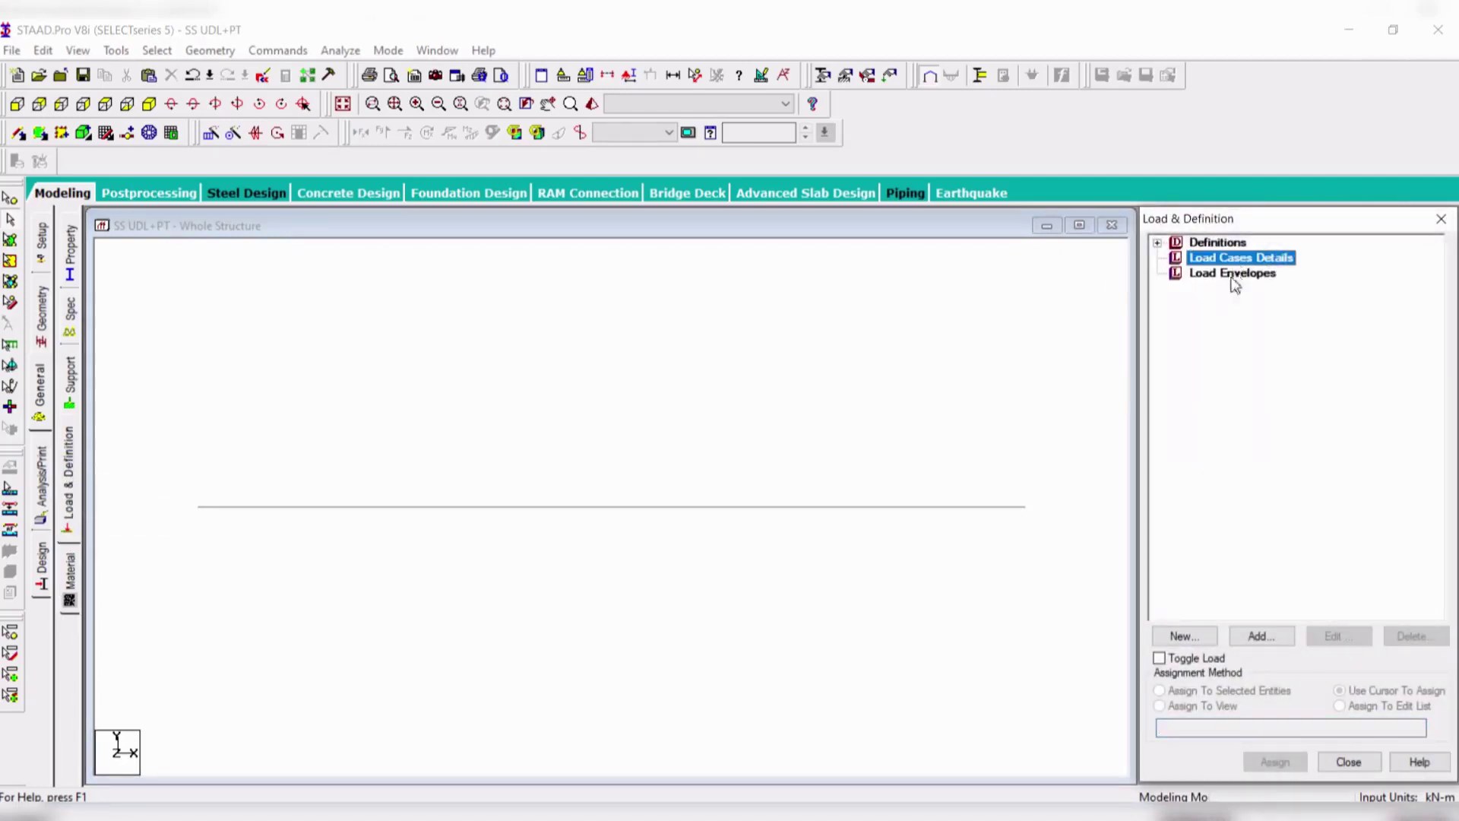
pyautogui.click(1260, 637)
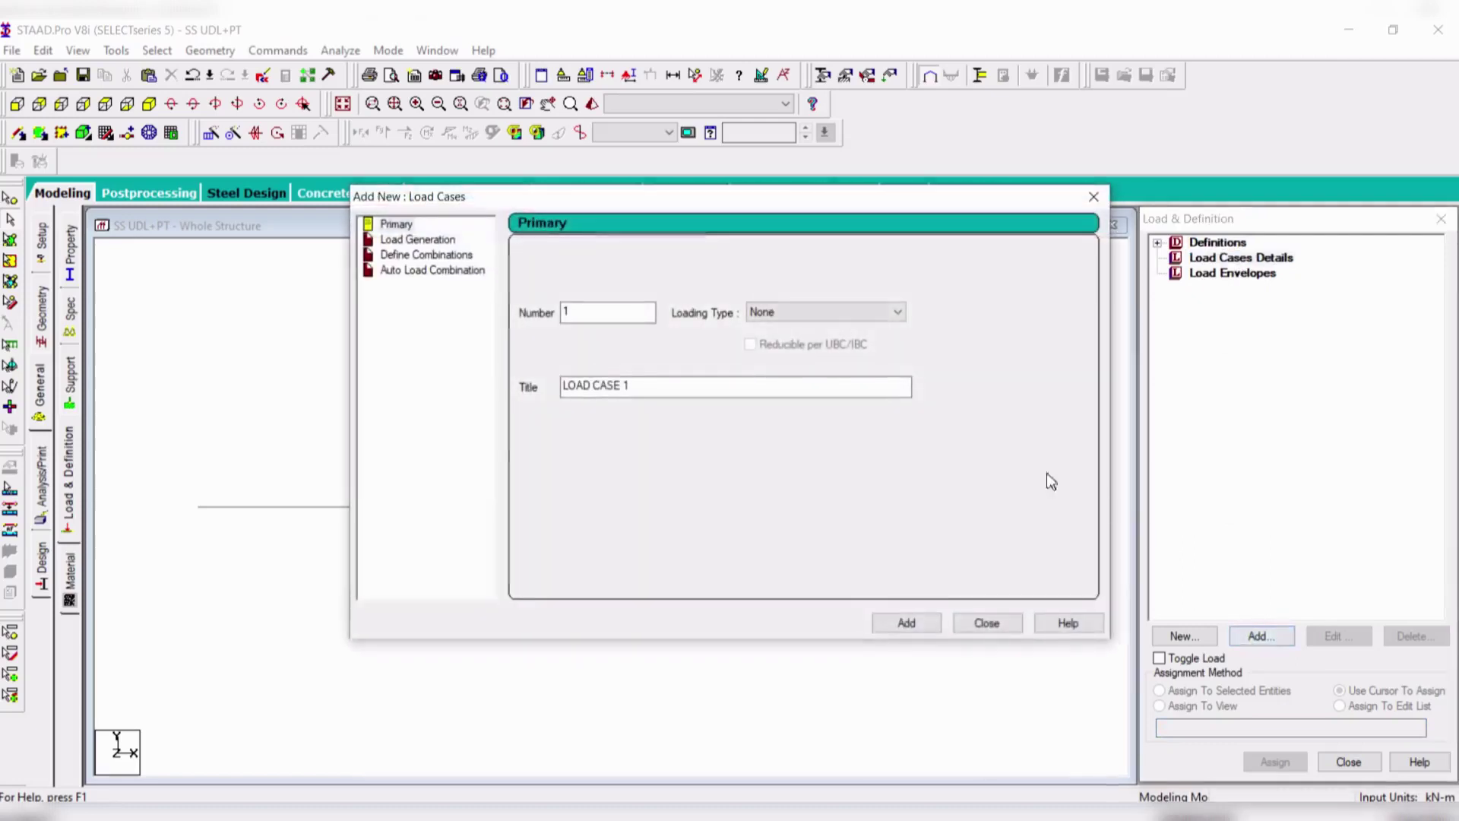
pyautogui.click(815, 314)
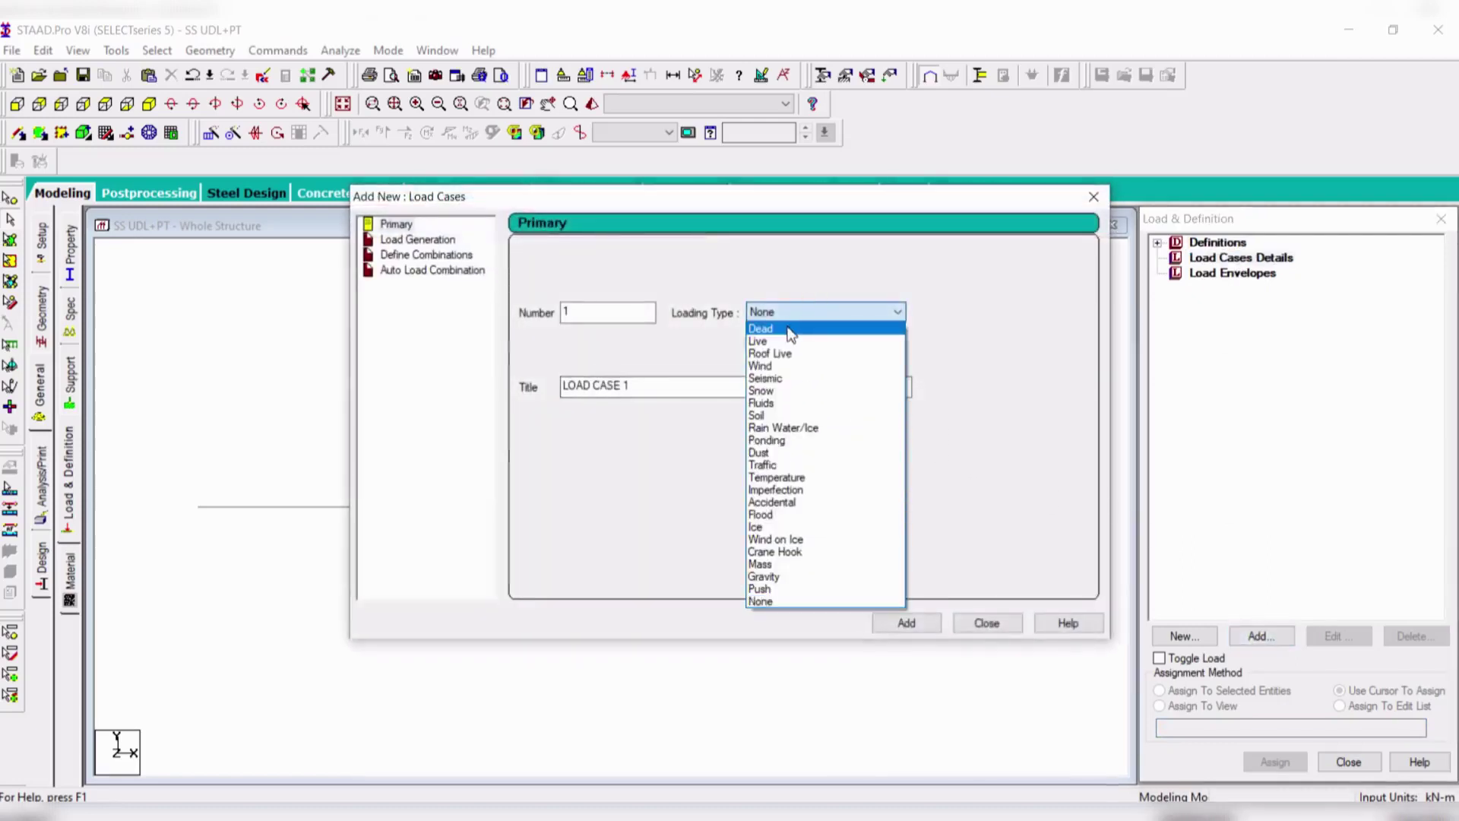
pyautogui.click(787, 328)
pyautogui.click(788, 315)
pyautogui.click(798, 337)
pyautogui.moveTo(677, 384); pyautogui.dragTo(448, 424)
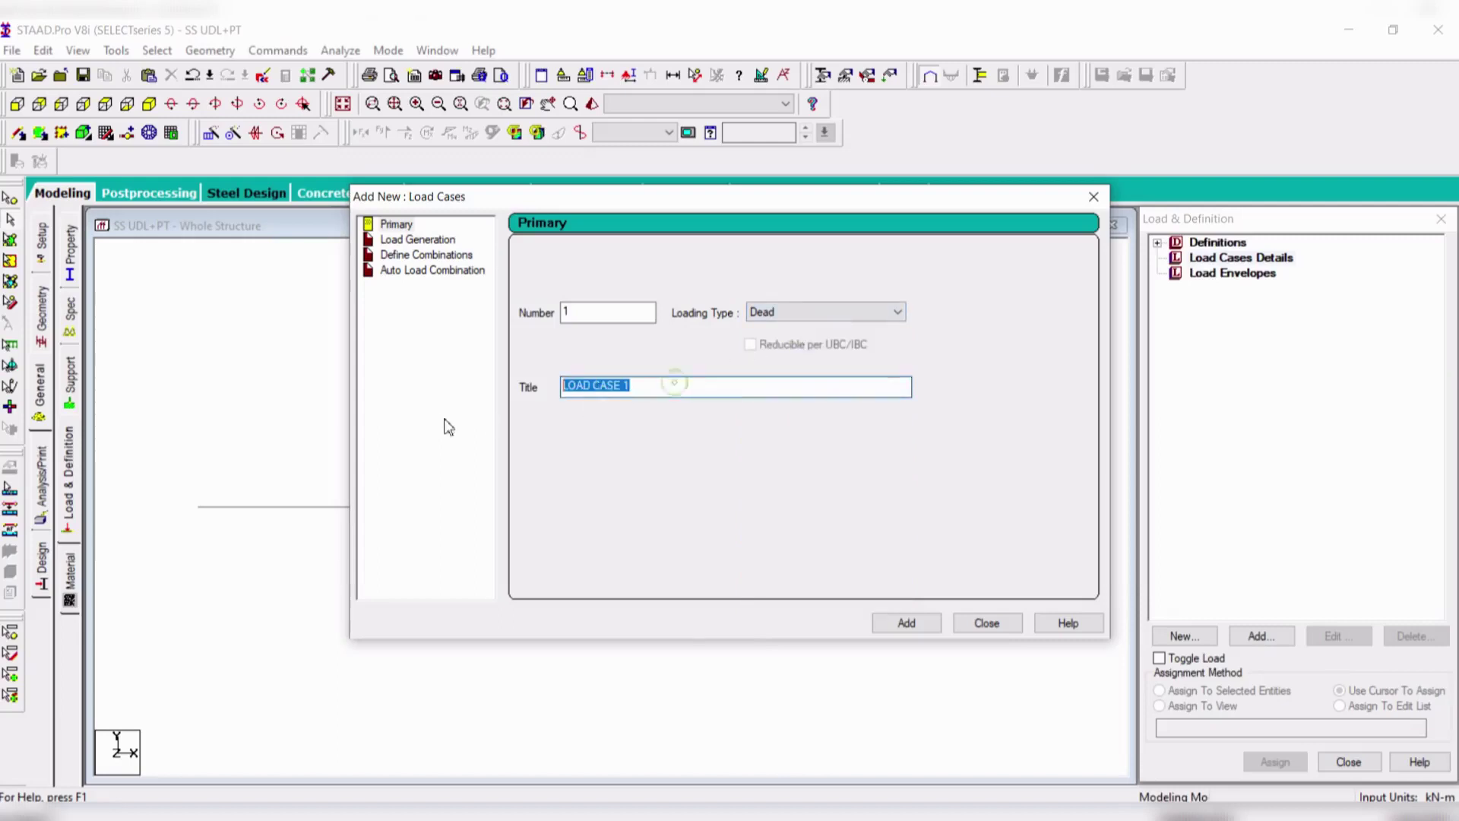
pyautogui.write('DL')
pyautogui.click(901, 625)
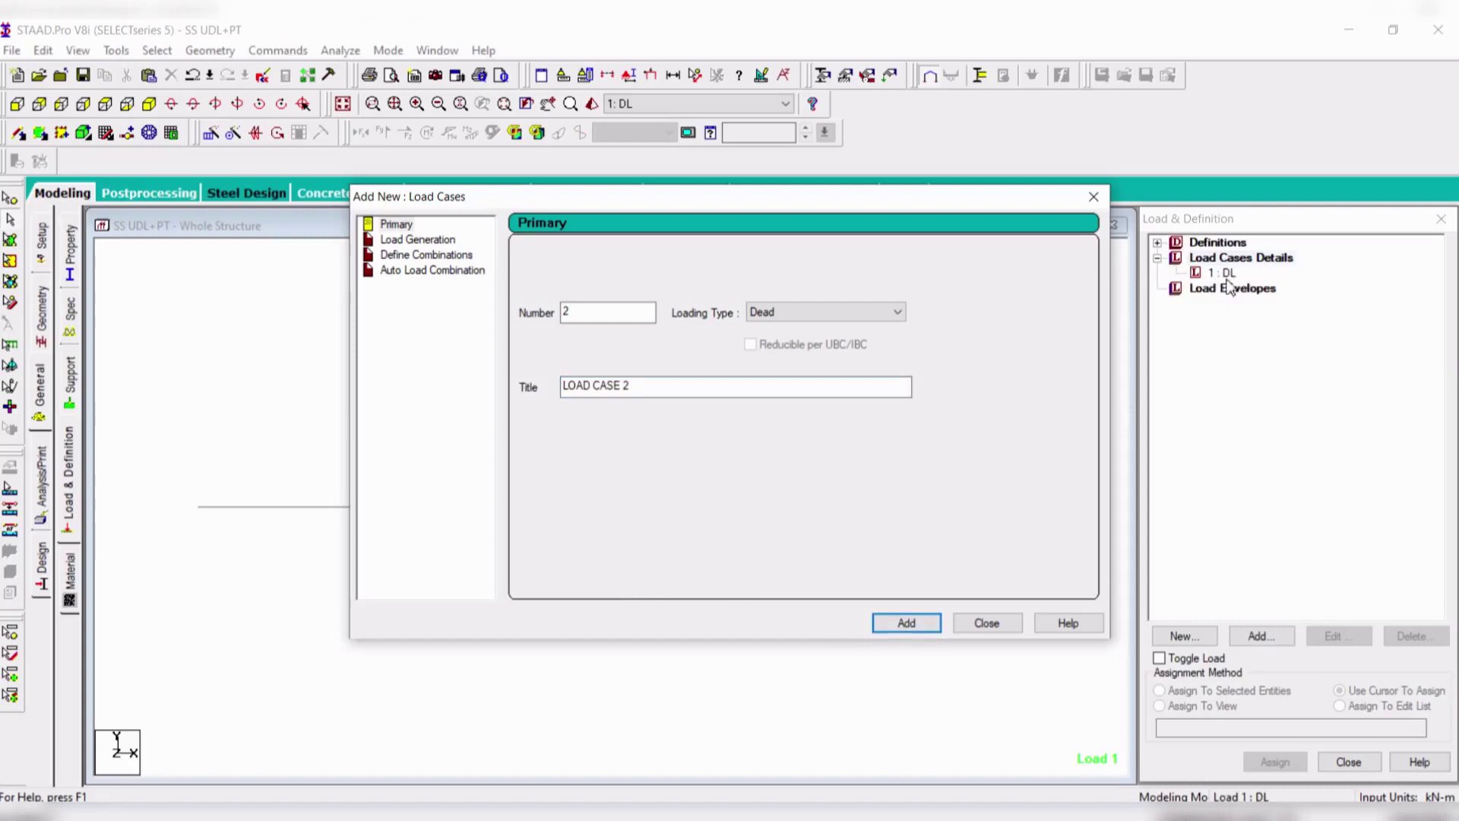
pyautogui.click(988, 623)
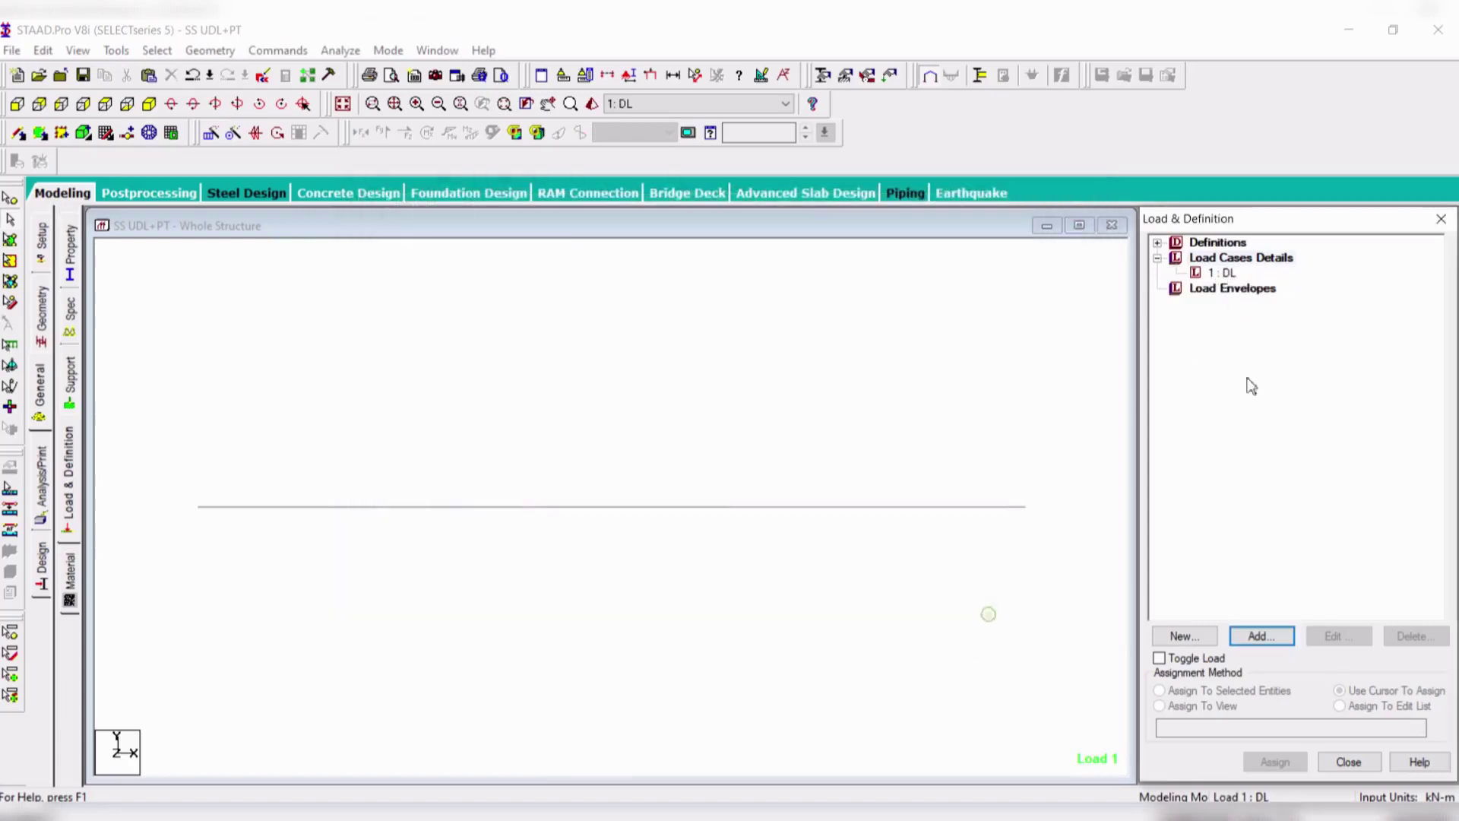
# - Add a uniform member force of -20 kN/m in the GY direction to load case DL and save the modified structure
pyautogui.click(1218, 273)
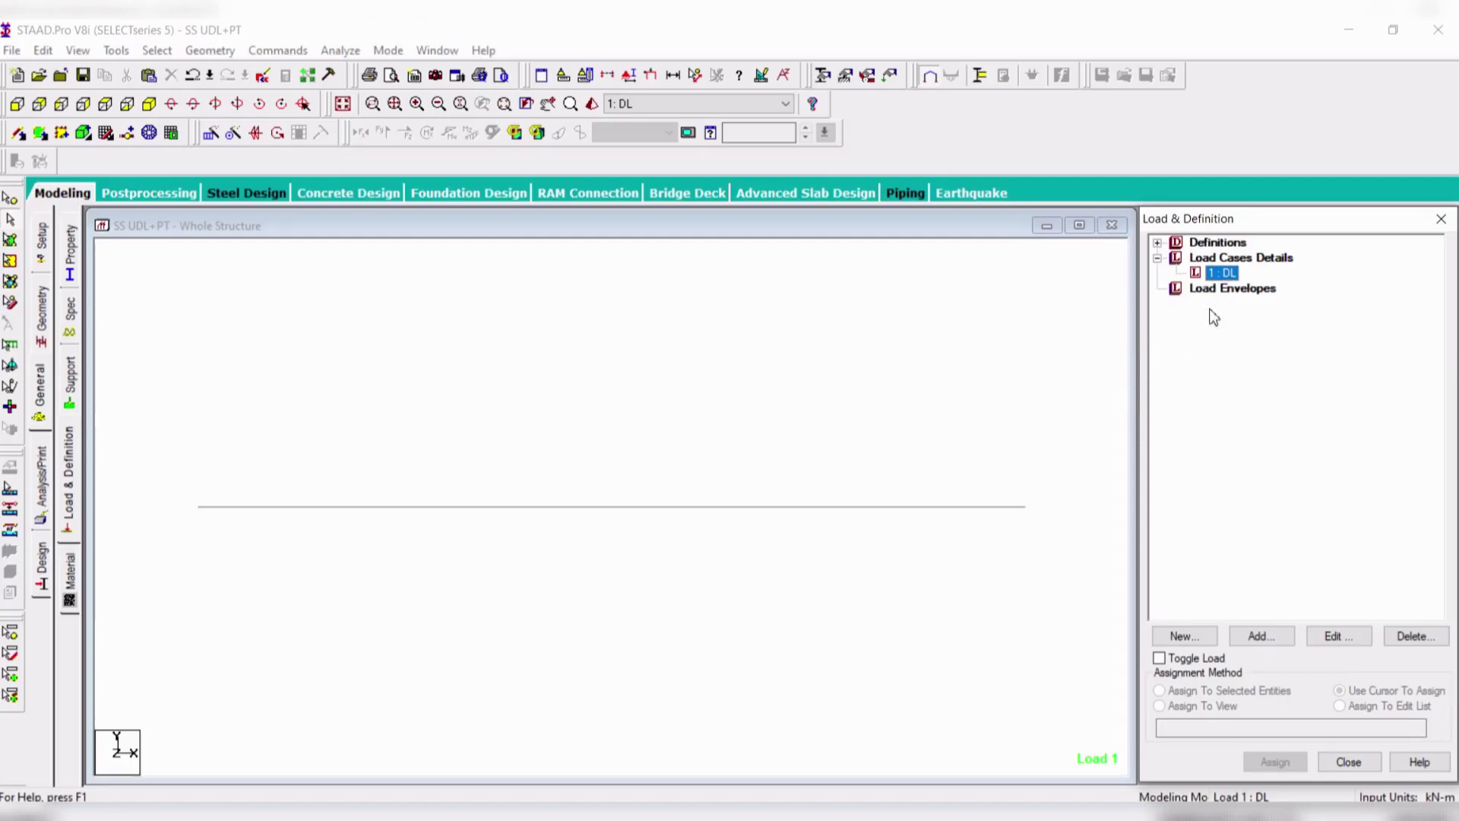
pyautogui.click(1259, 637)
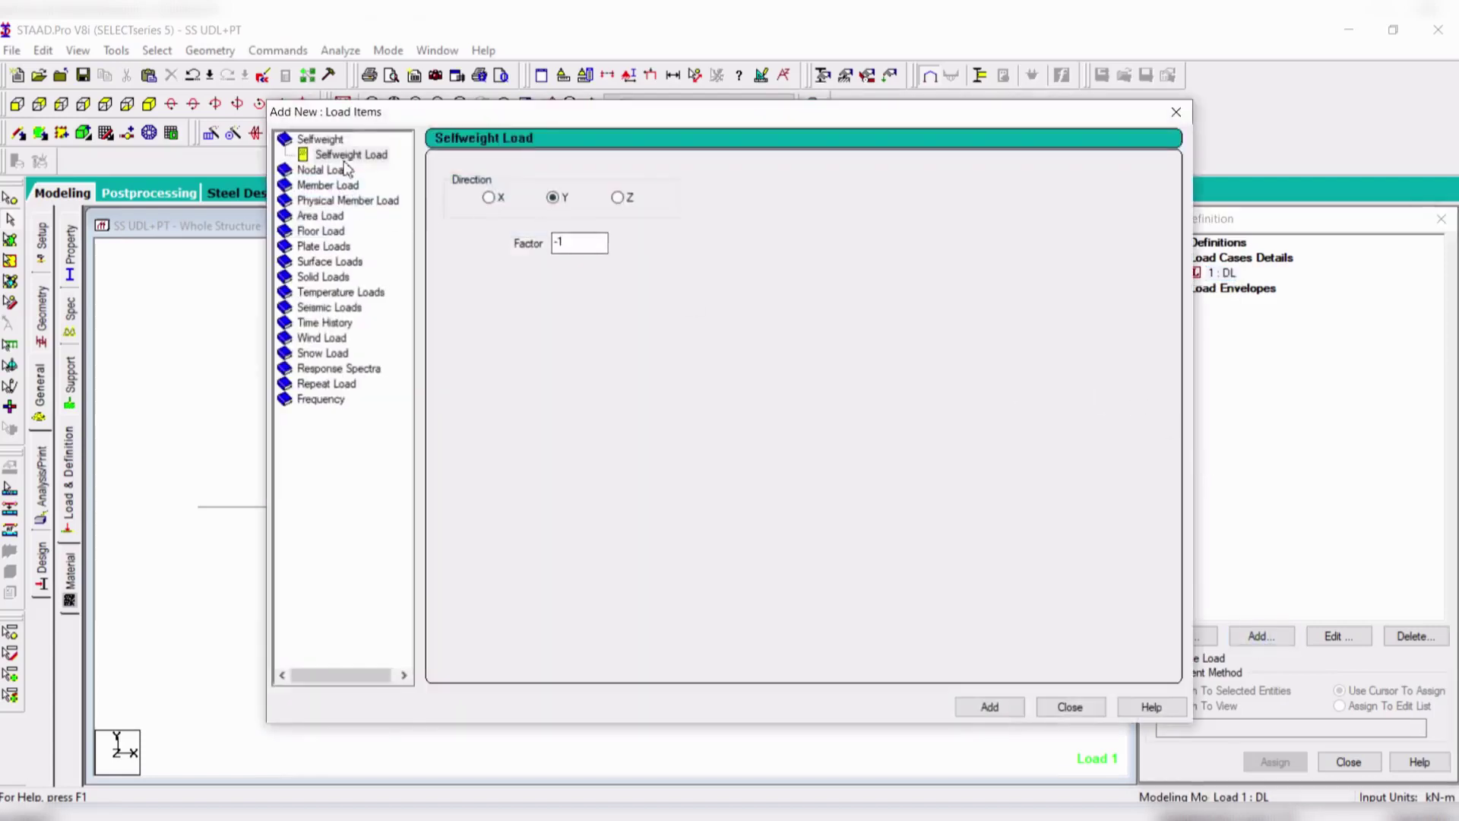
pyautogui.click(335, 186)
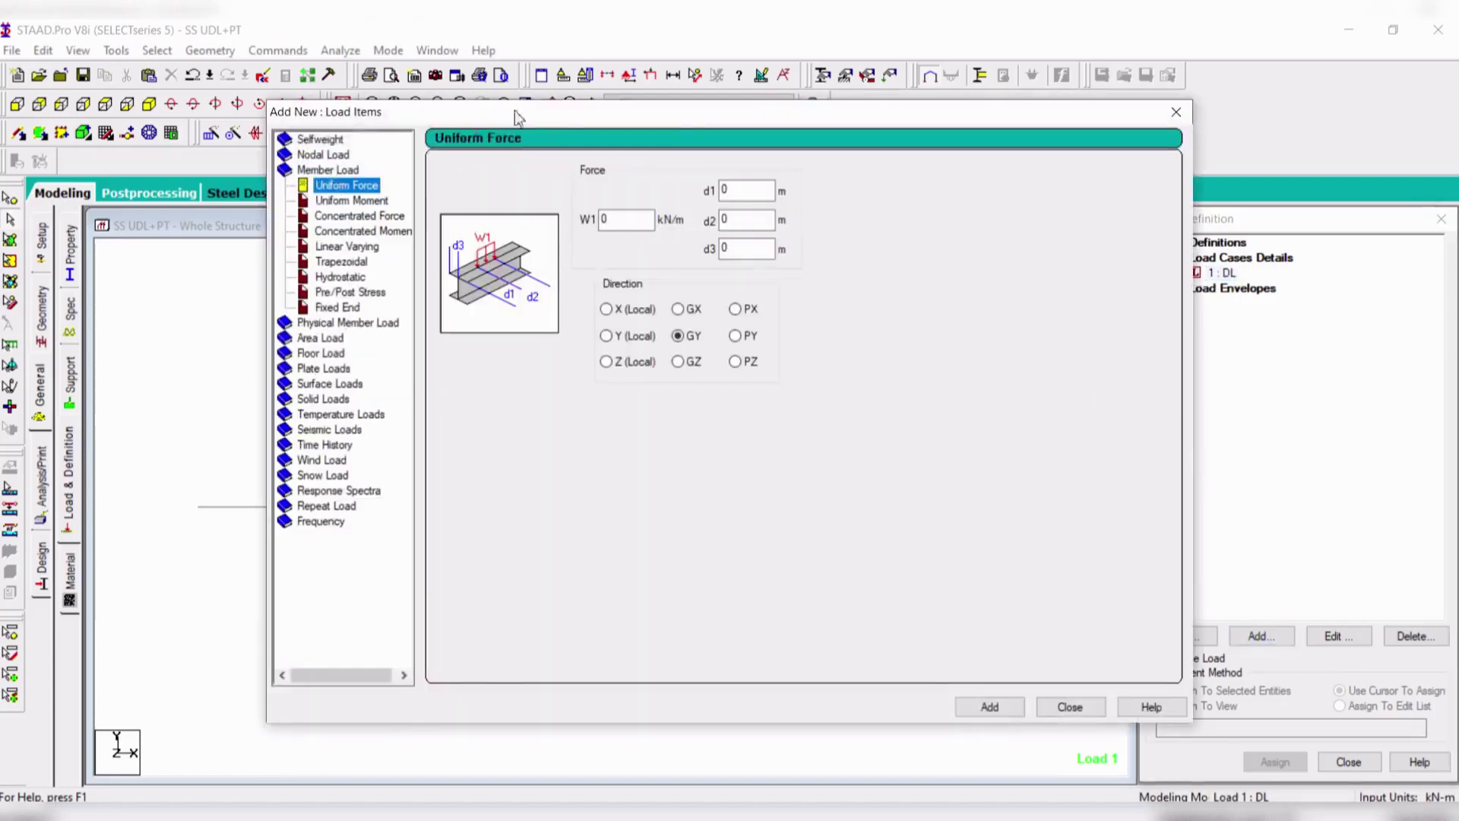
pyautogui.moveTo(557, 115); pyautogui.dragTo(910, 120)
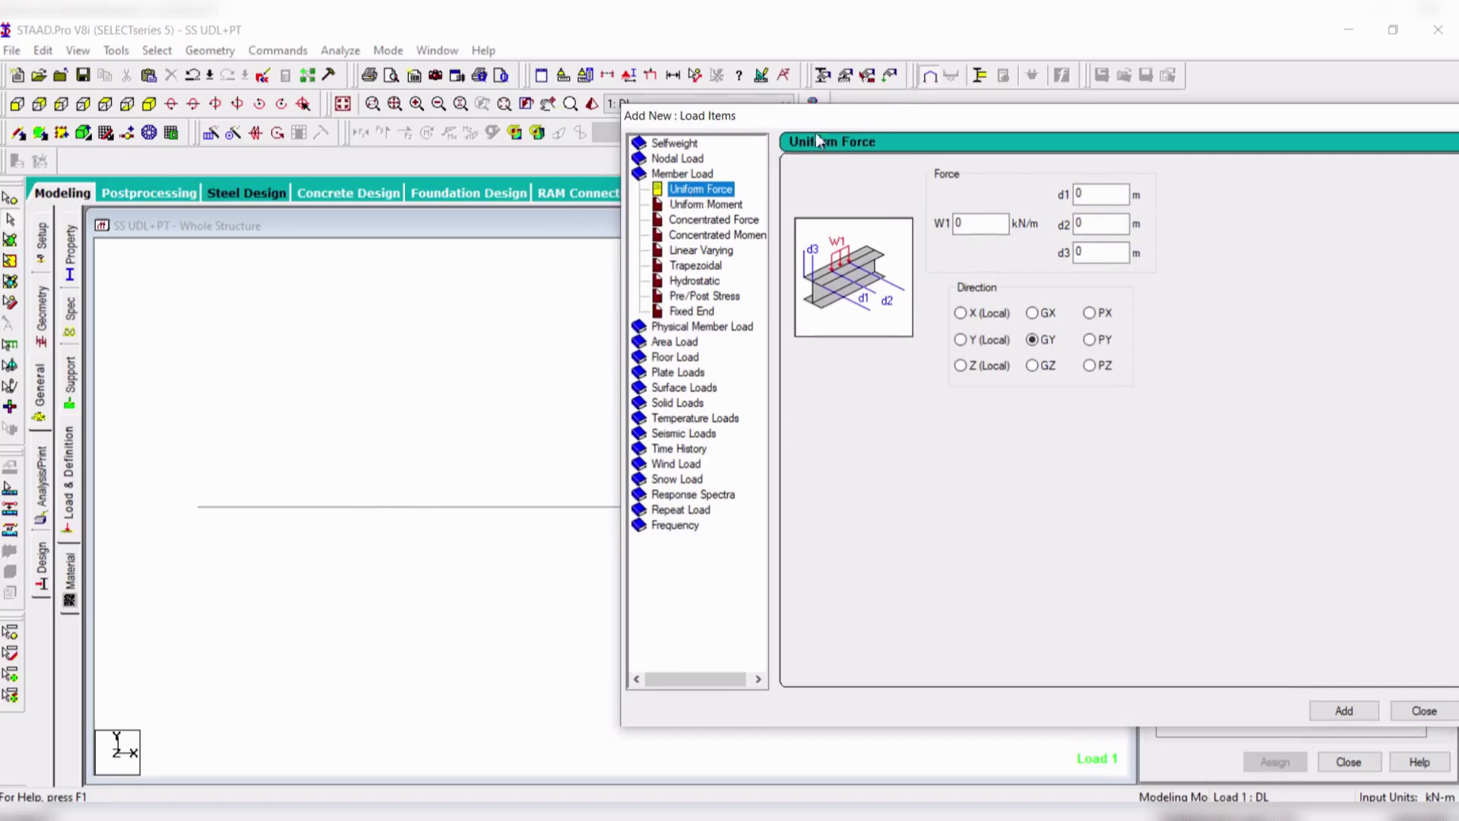
pyautogui.moveTo(818, 121); pyautogui.dragTo(588, 147)
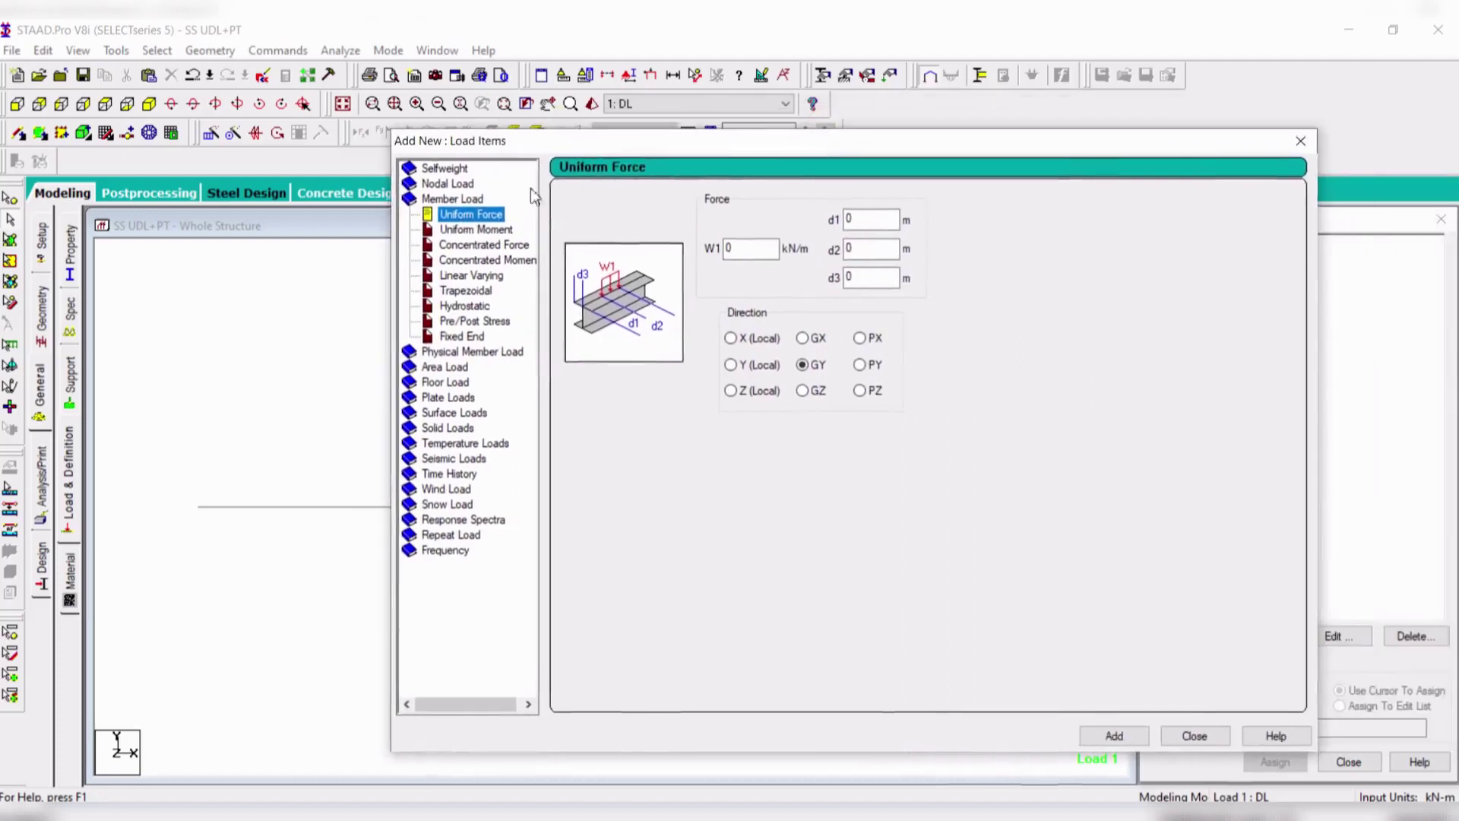
pyautogui.click(479, 246)
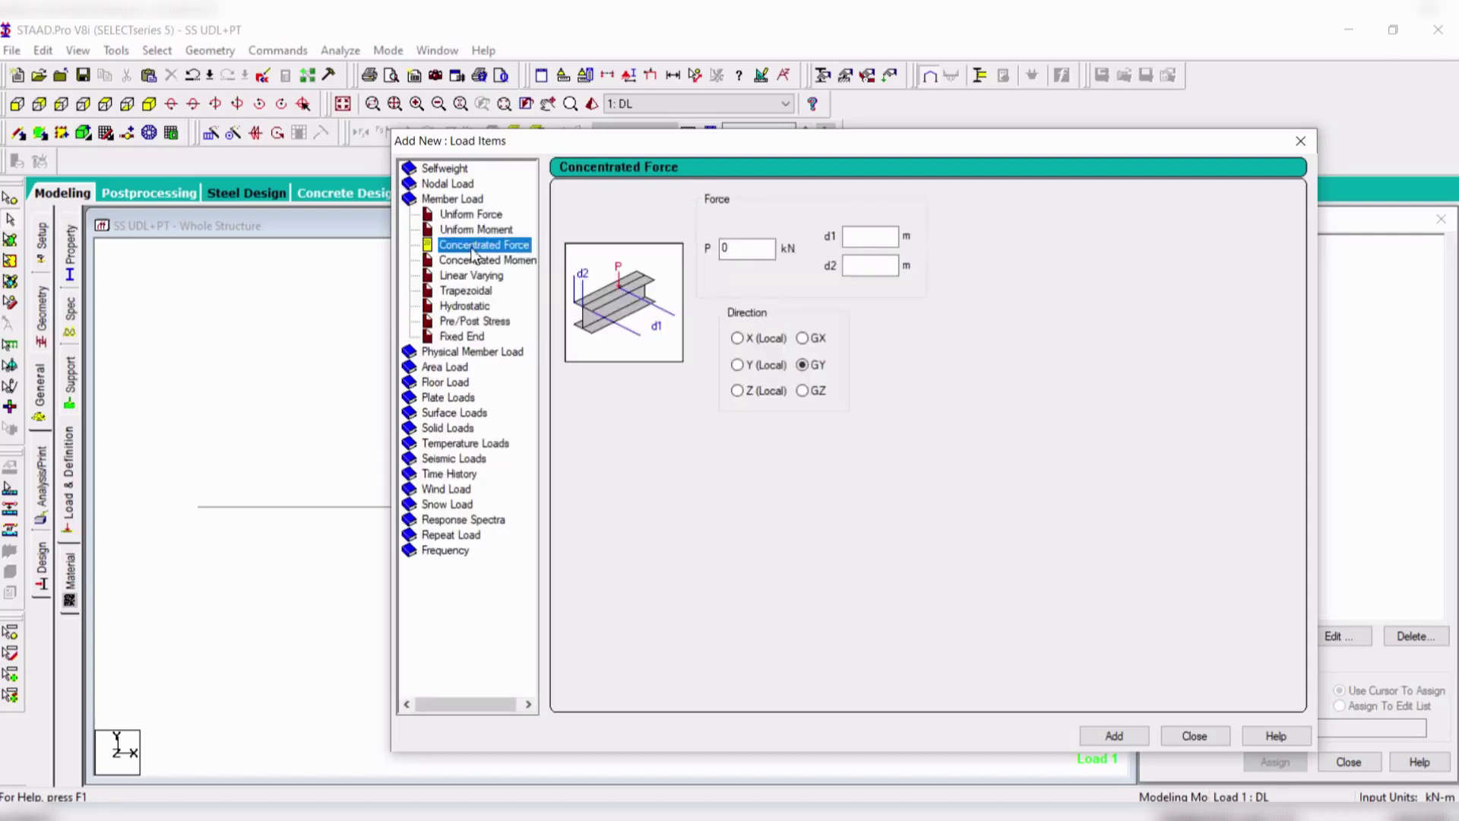
pyautogui.click(477, 216)
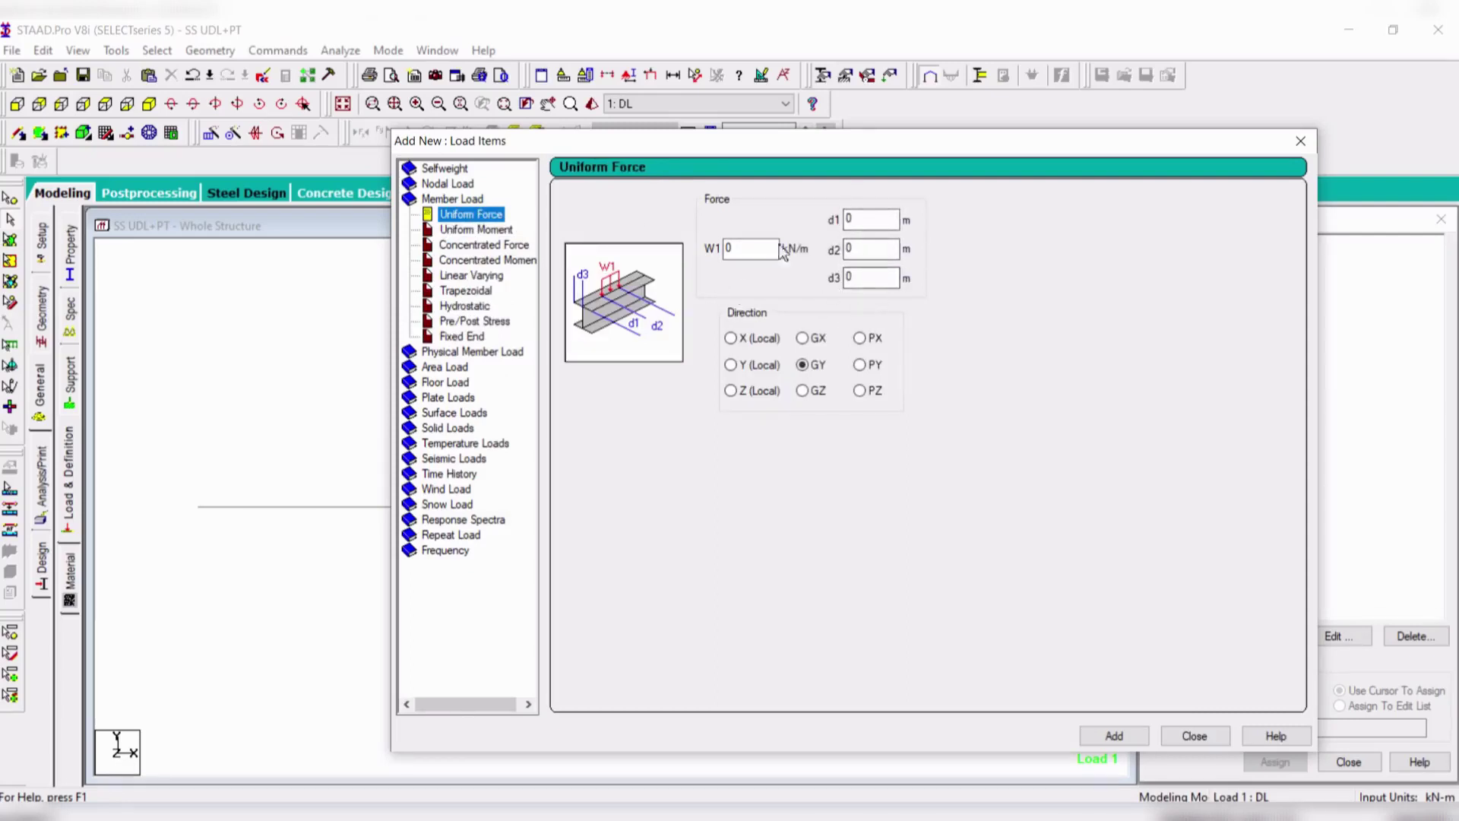
pyautogui.doubleClick(748, 245)
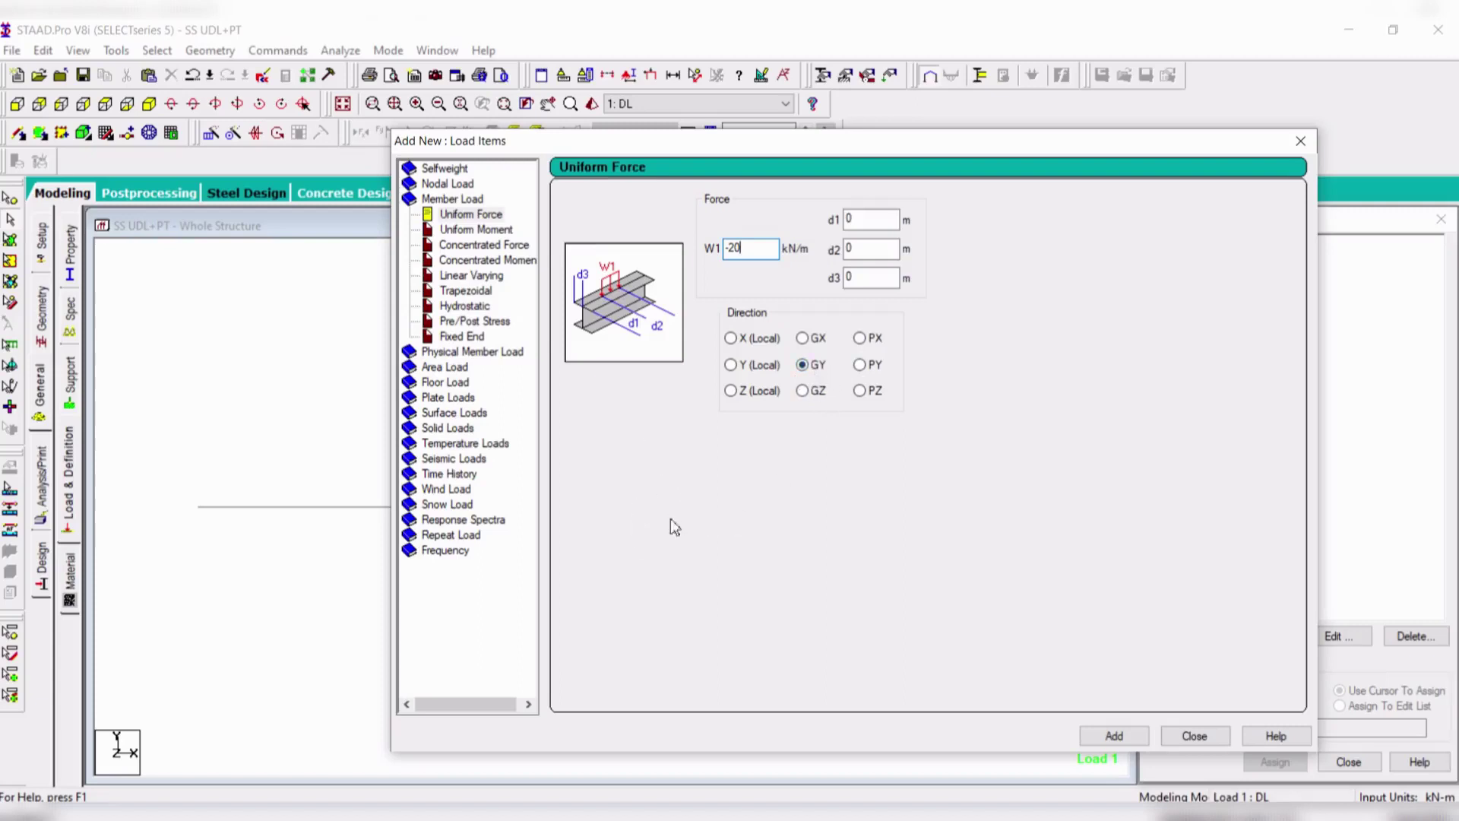
pyautogui.click(1097, 736)
pyautogui.moveTo(1130, 149); pyautogui.dragTo(948, 151)
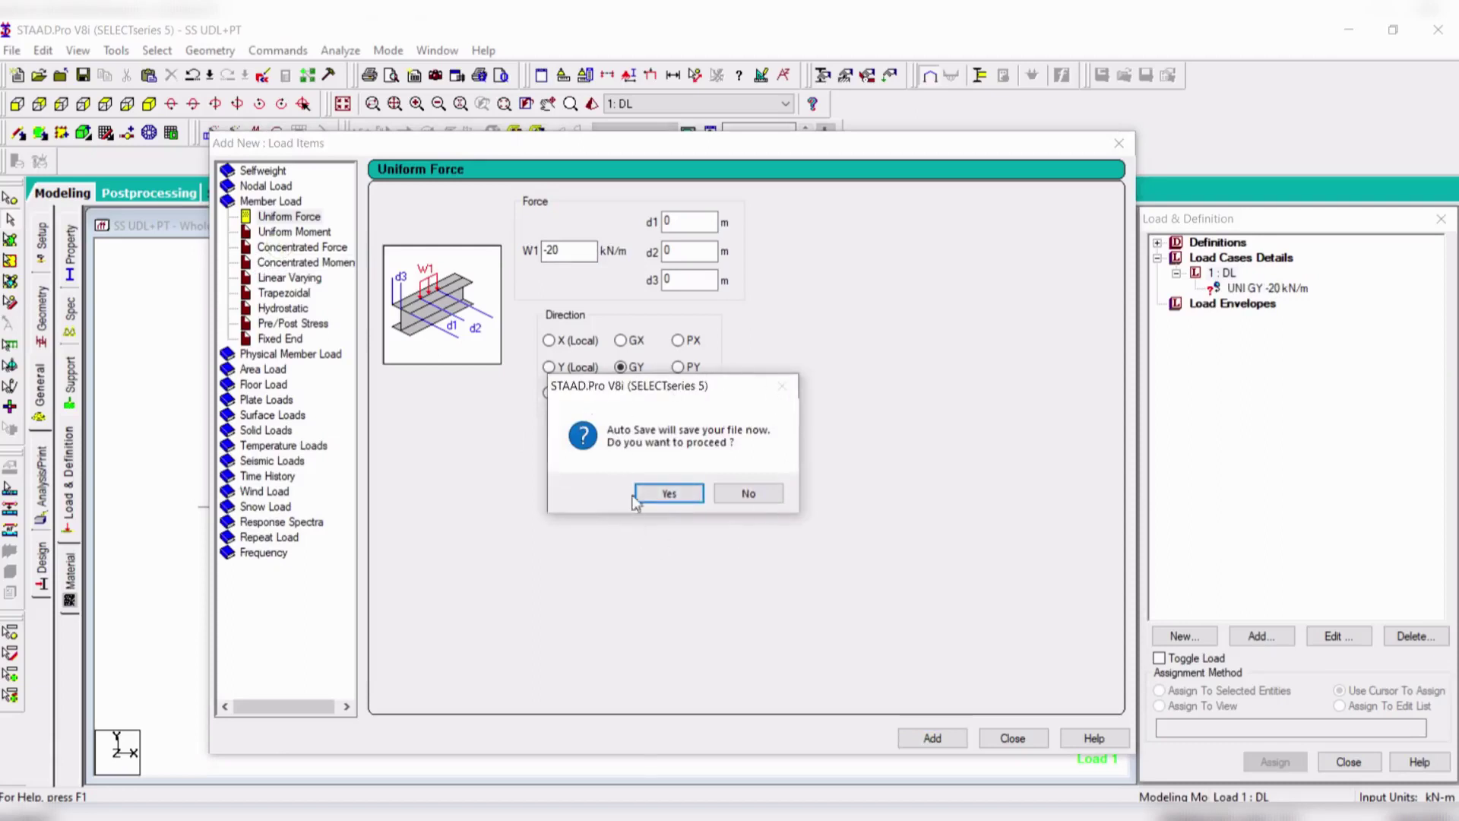
pyautogui.click(689, 493)
pyautogui.click(619, 450)
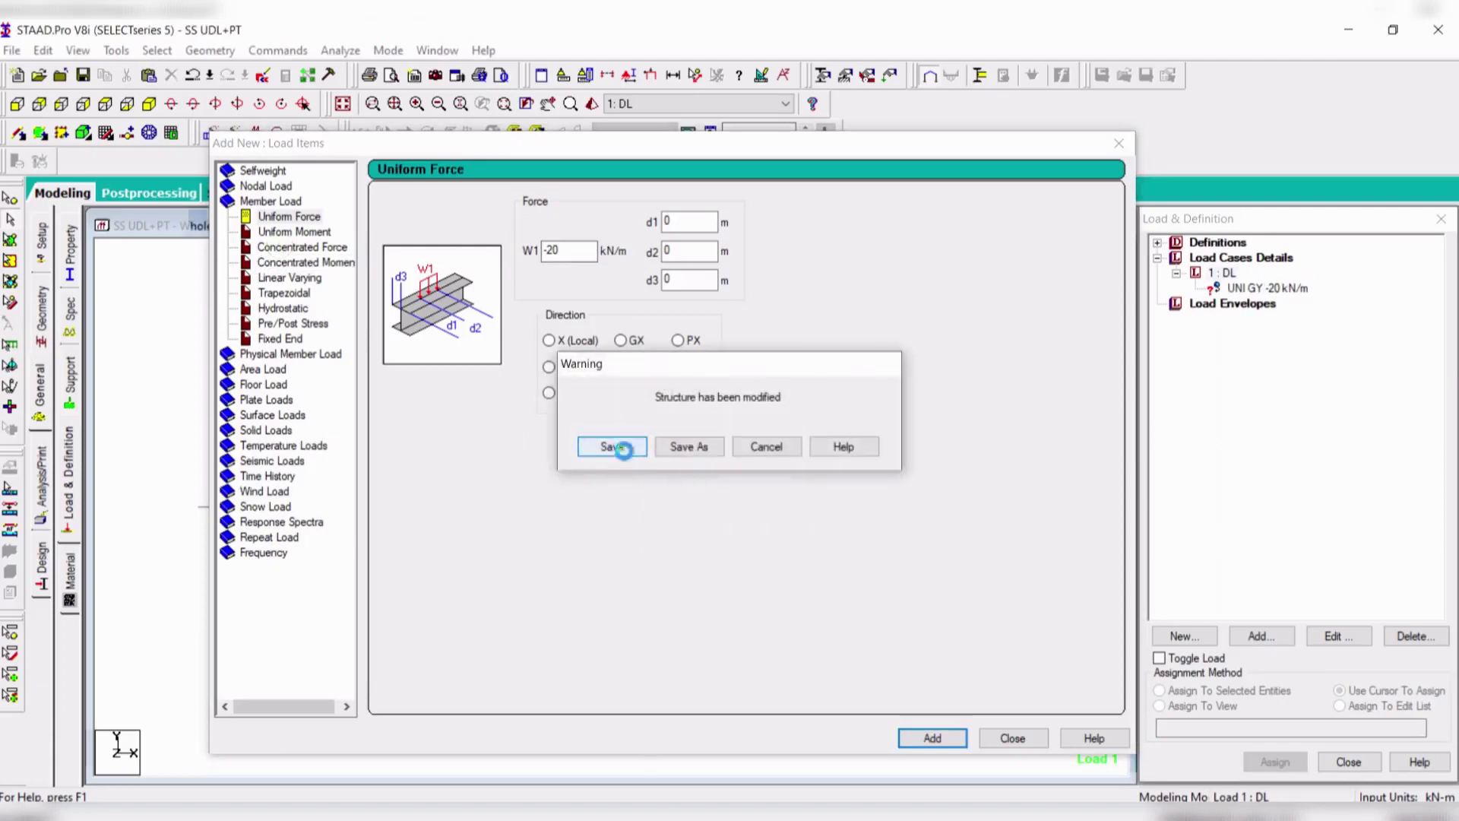
# - Add a concentrated member force of -50 kN in the GY direction to load case DL
pyautogui.click(302, 247)
pyautogui.click(561, 251)
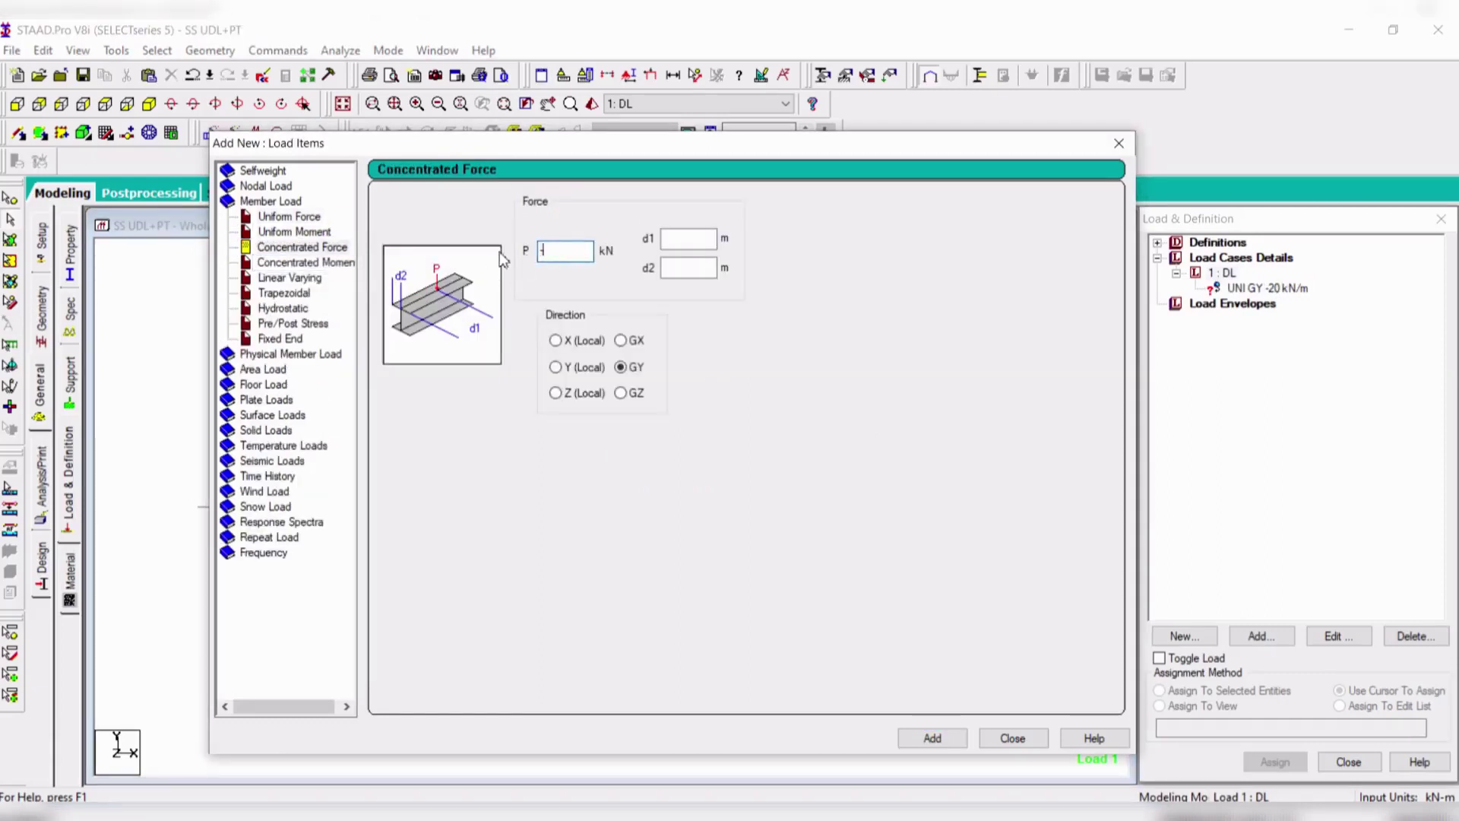
pyautogui.write('-50')
pyautogui.click(675, 240)
pyautogui.click(934, 737)
pyautogui.click(1002, 743)
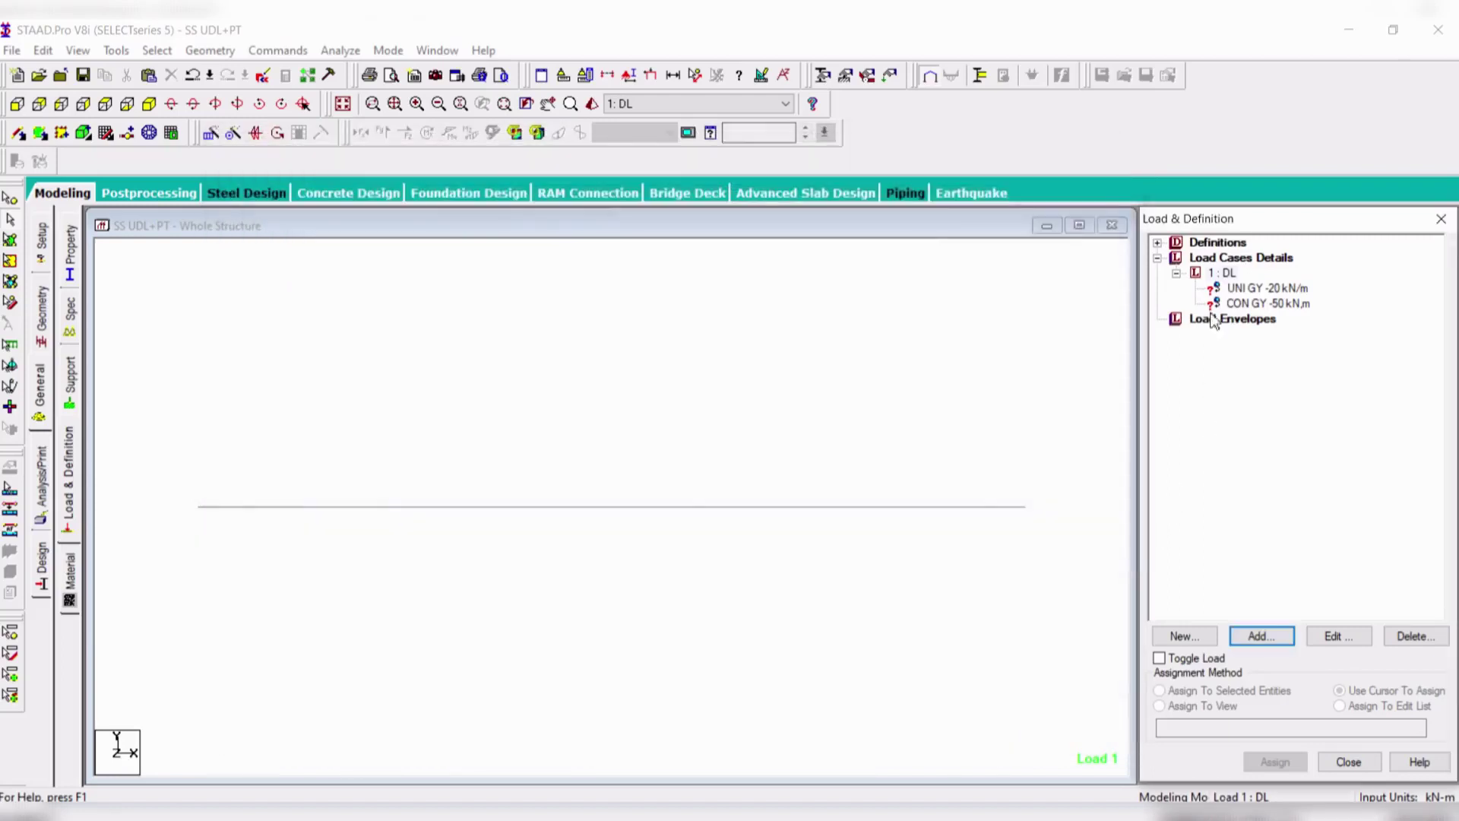
pyautogui.click(1237, 292)
pyautogui.click(1247, 303)
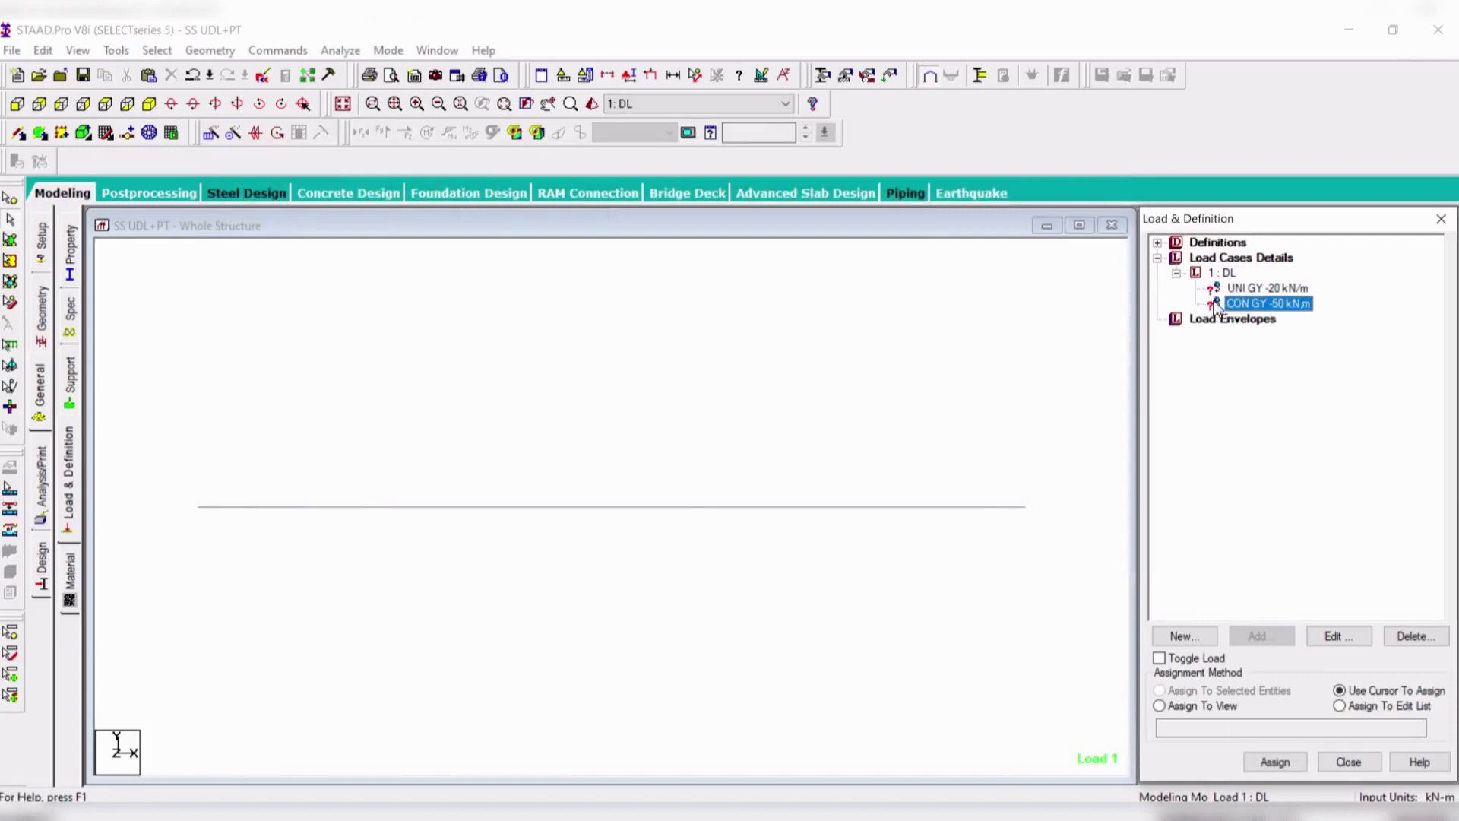
pyautogui.click(1236, 289)
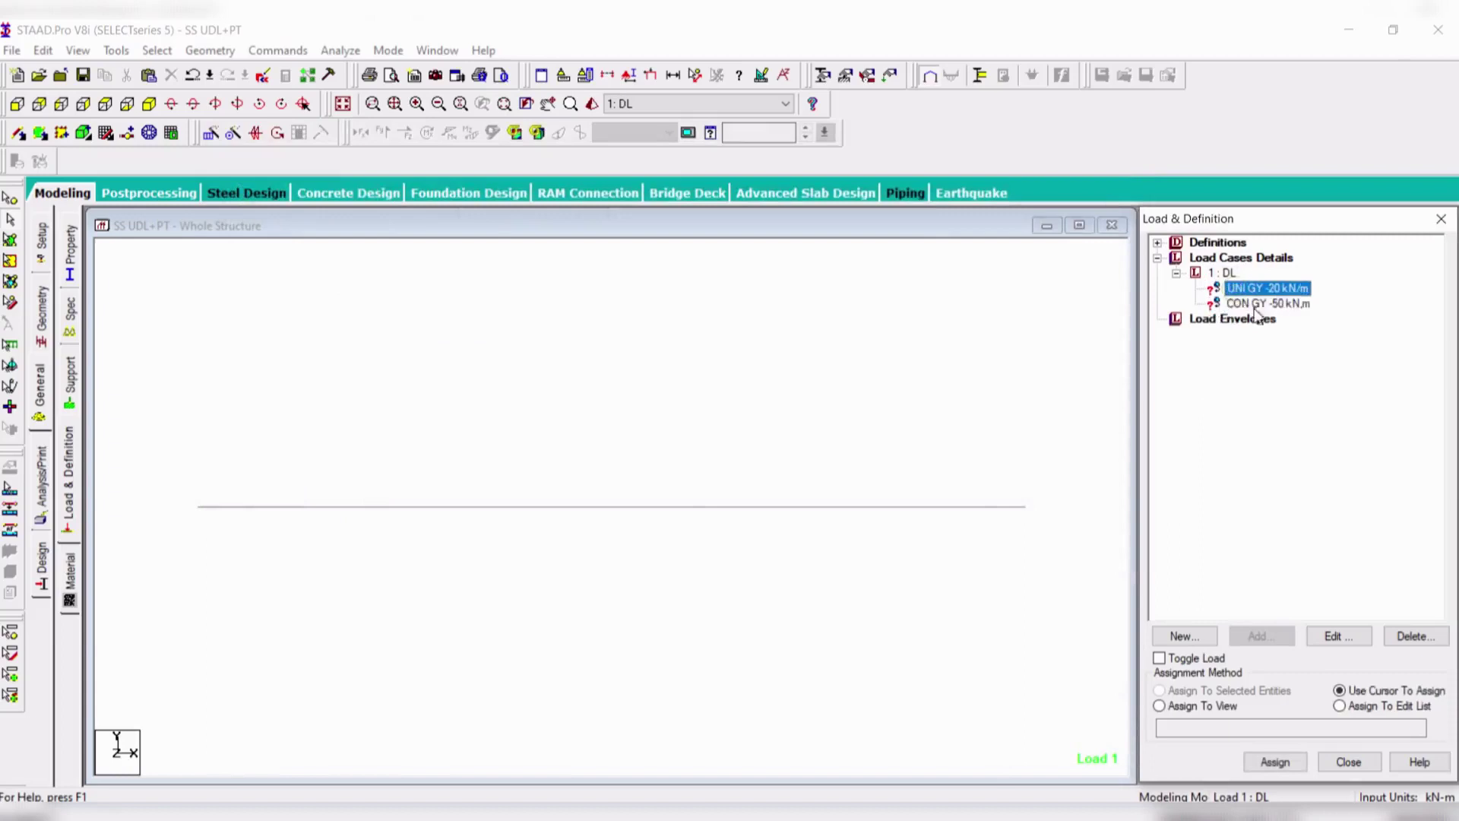
pyautogui.click(743, 505)
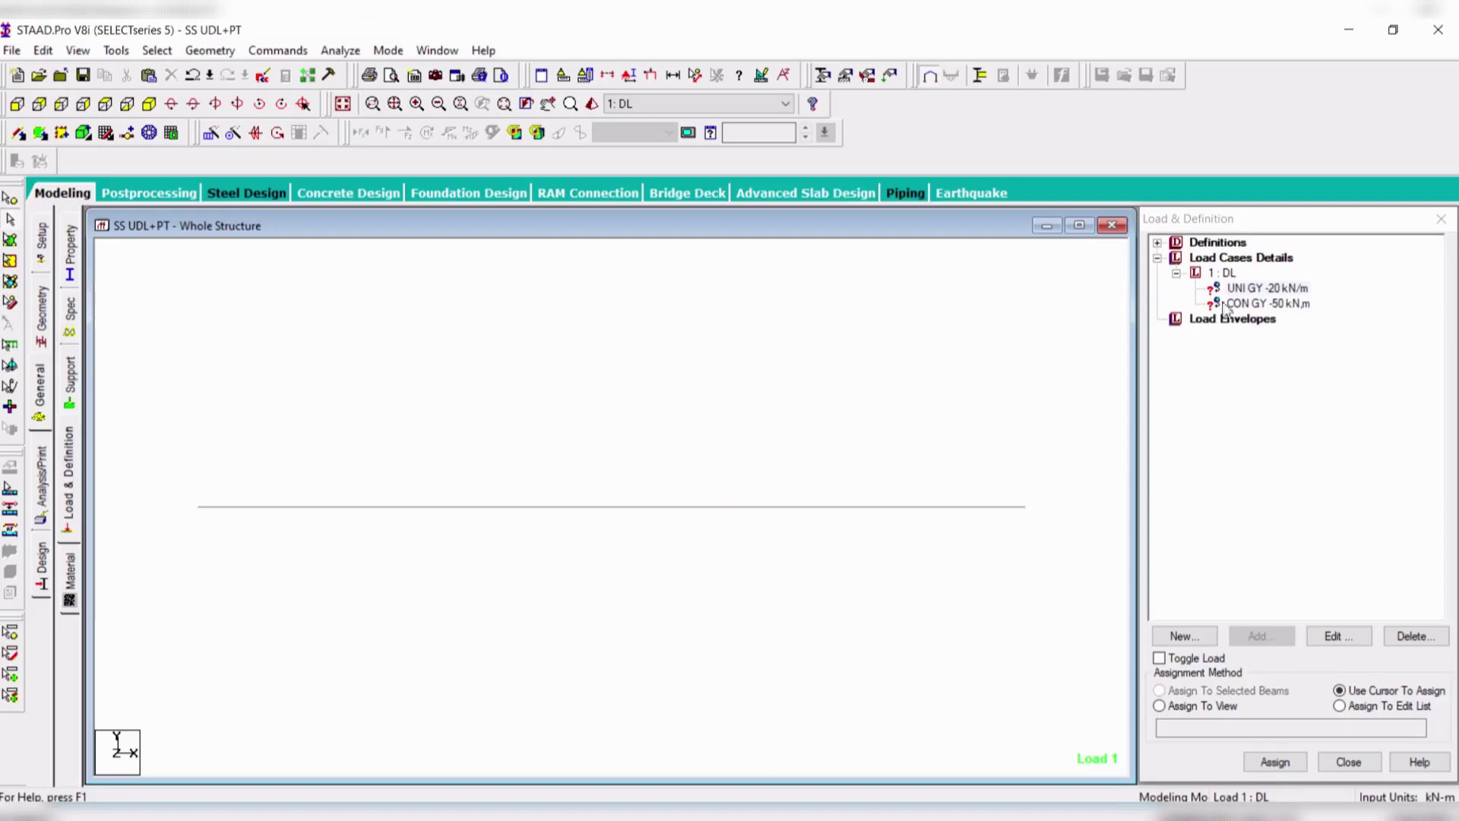
pyautogui.click(759, 505)
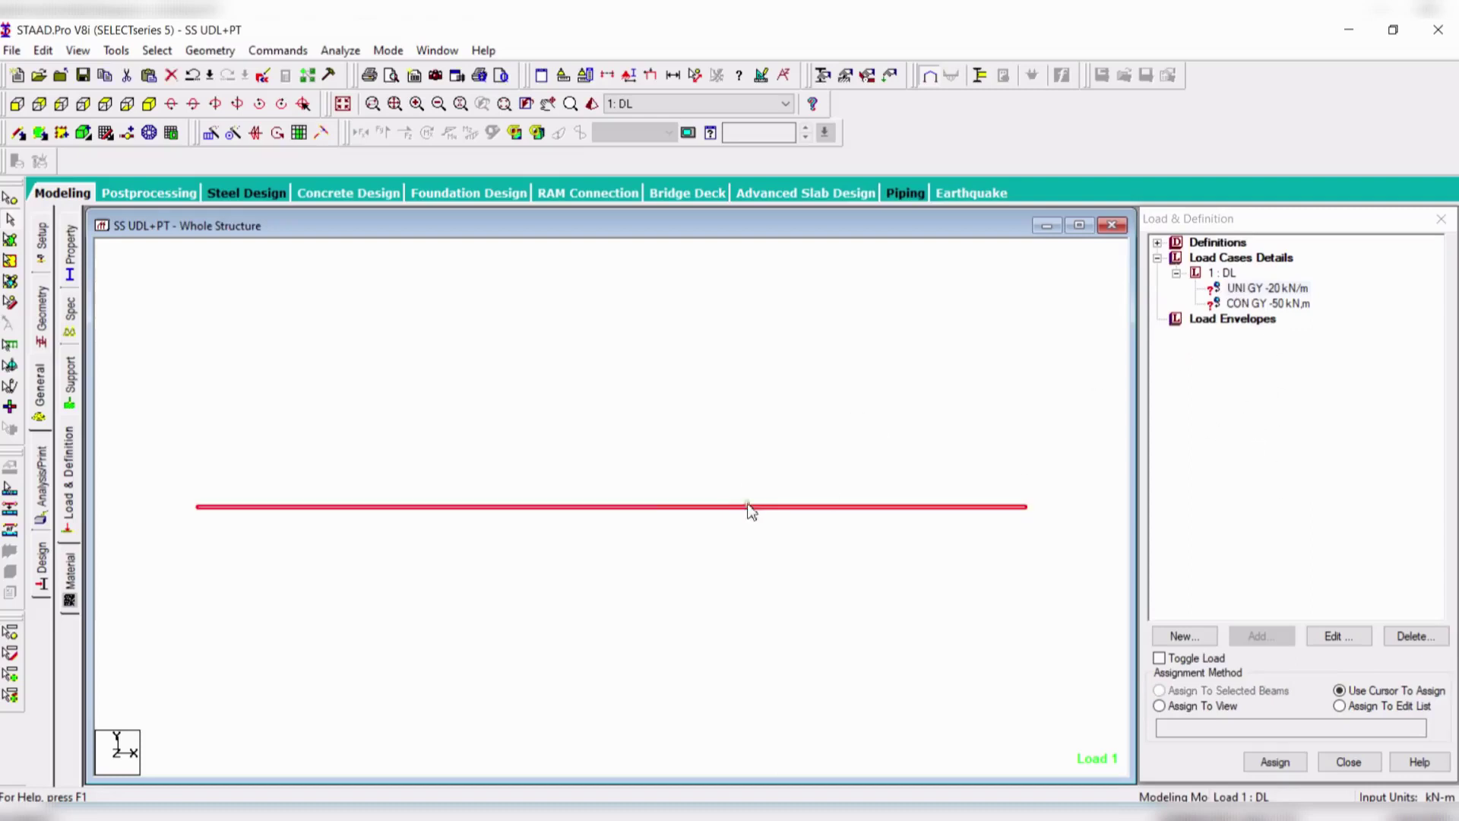
pyautogui.click(727, 428)
# - Assign the -20 kN/m uniform load to the selected beam and reduce the displayed size of the load arrows
pyautogui.click(1250, 289)
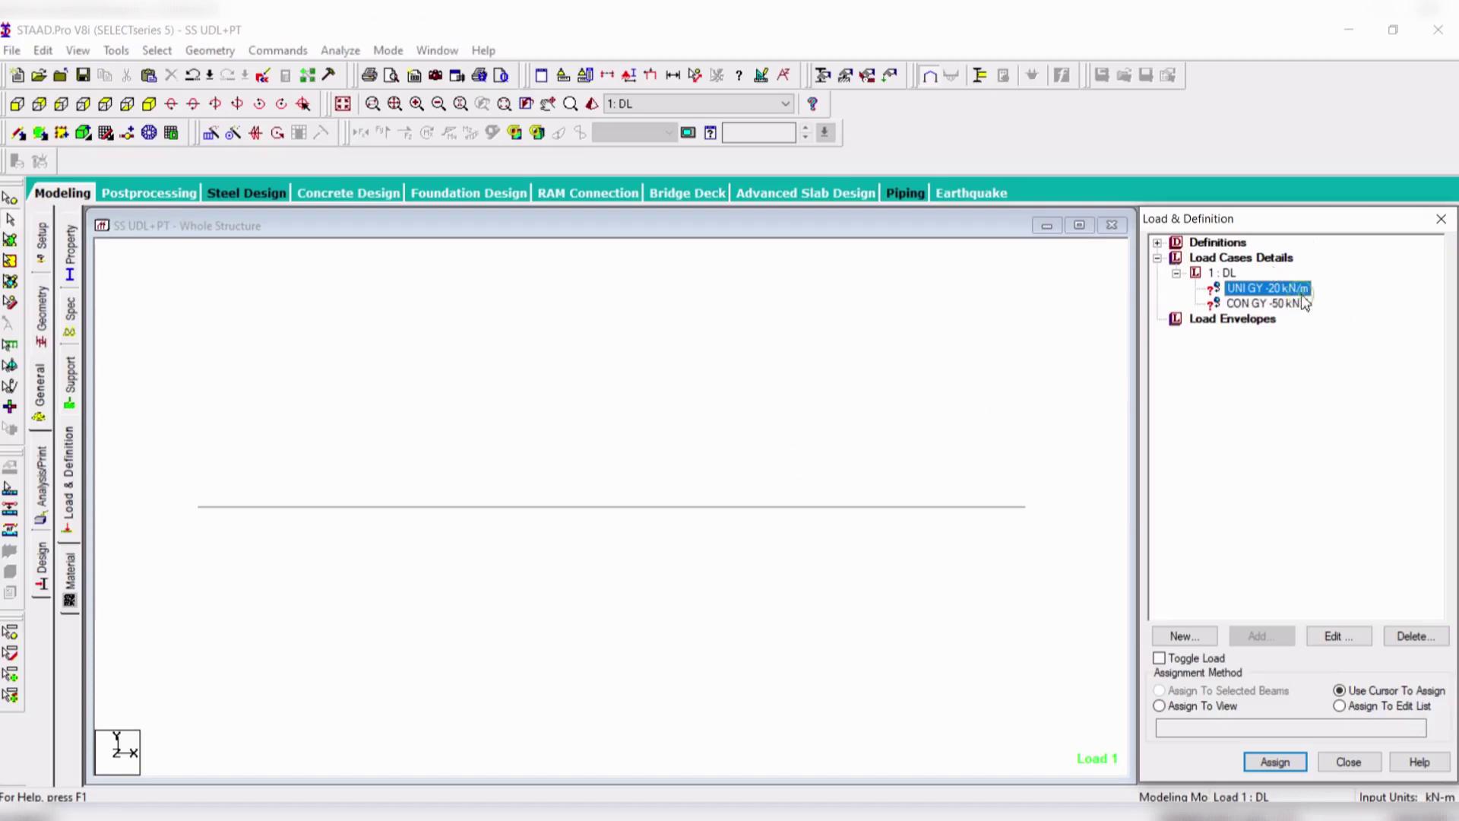
pyautogui.click(713, 508)
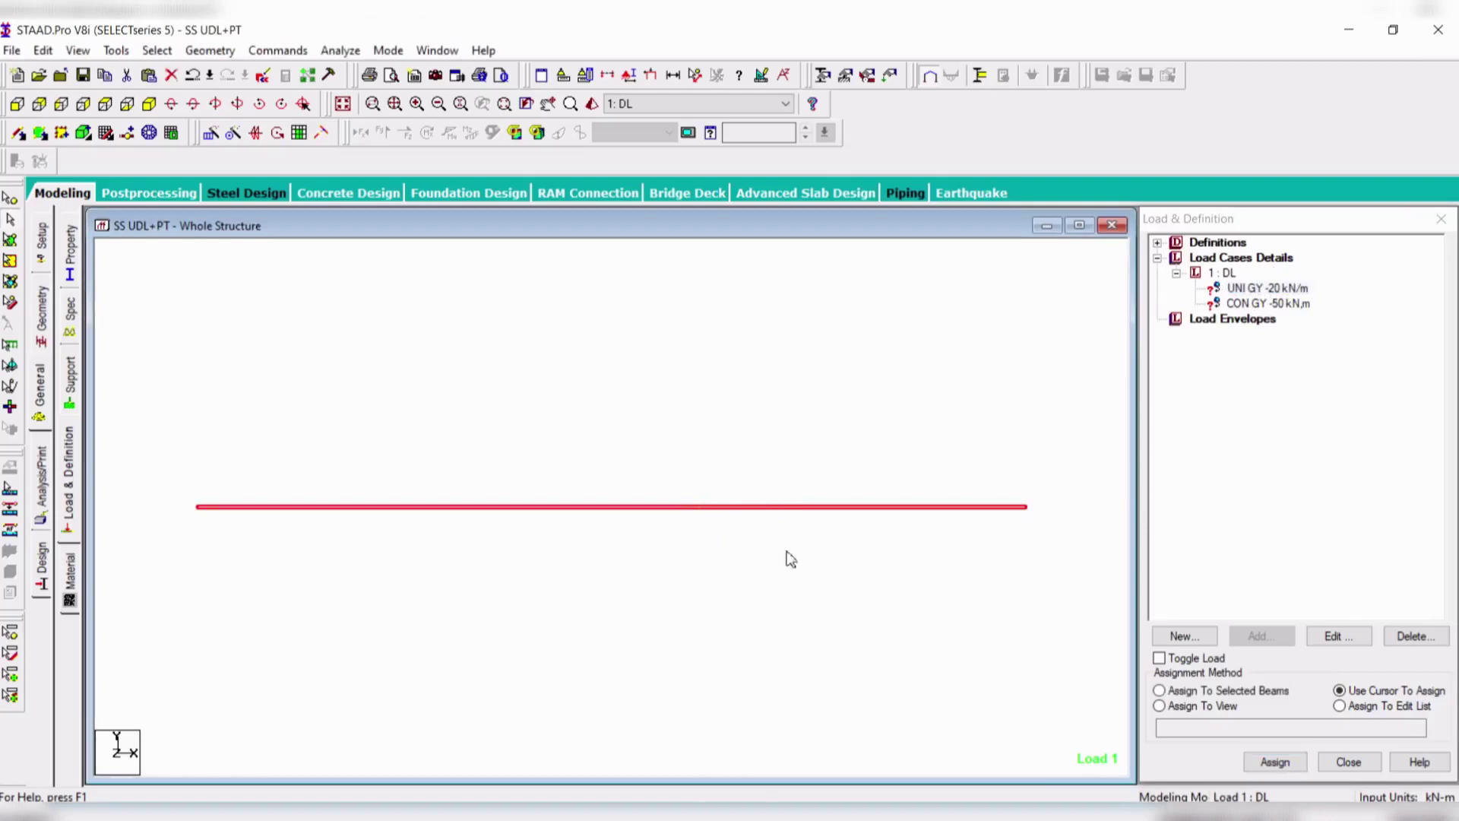
pyautogui.click(1220, 692)
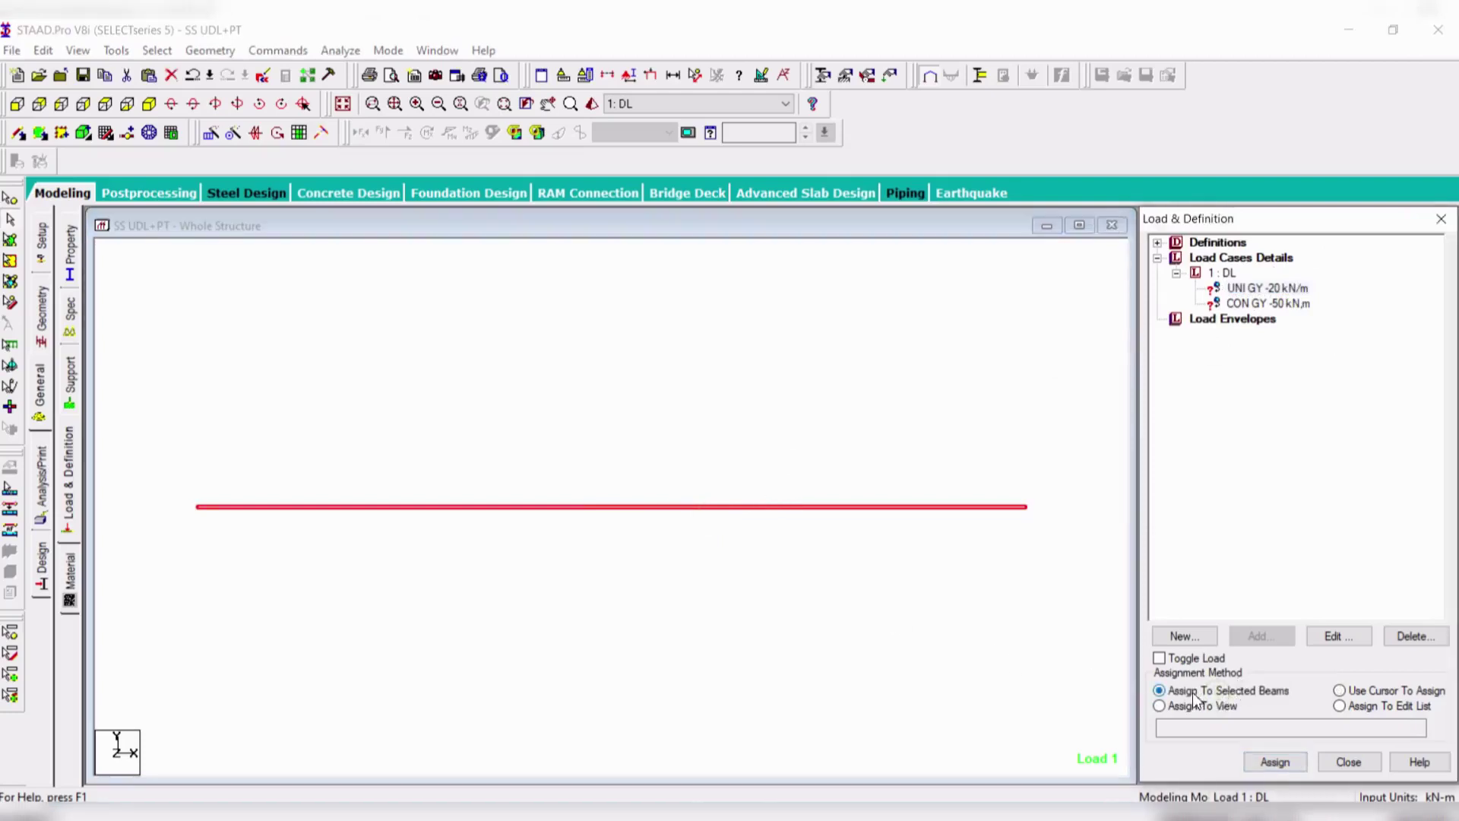
pyautogui.click(1263, 763)
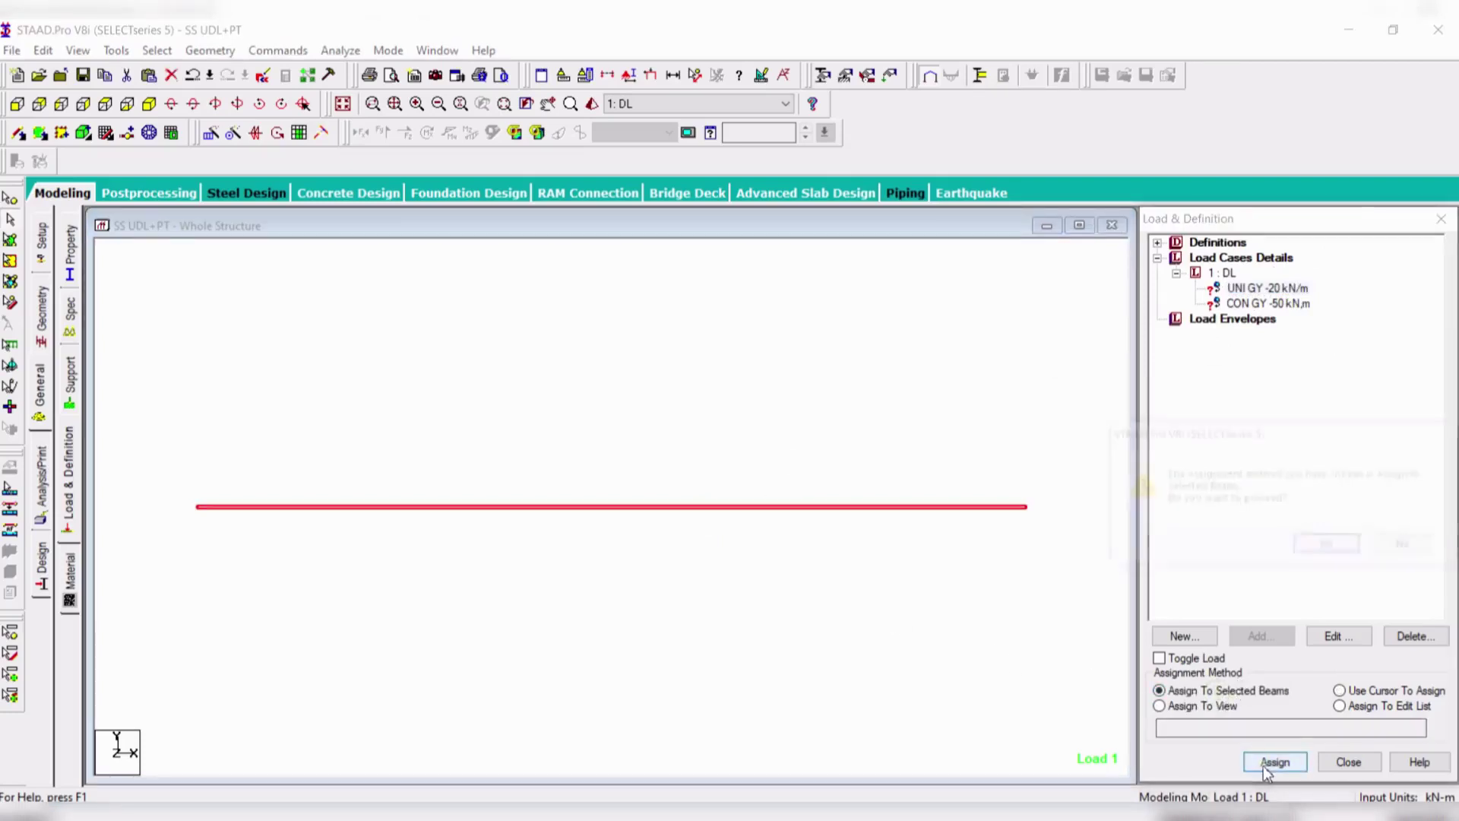
pyautogui.click(1310, 558)
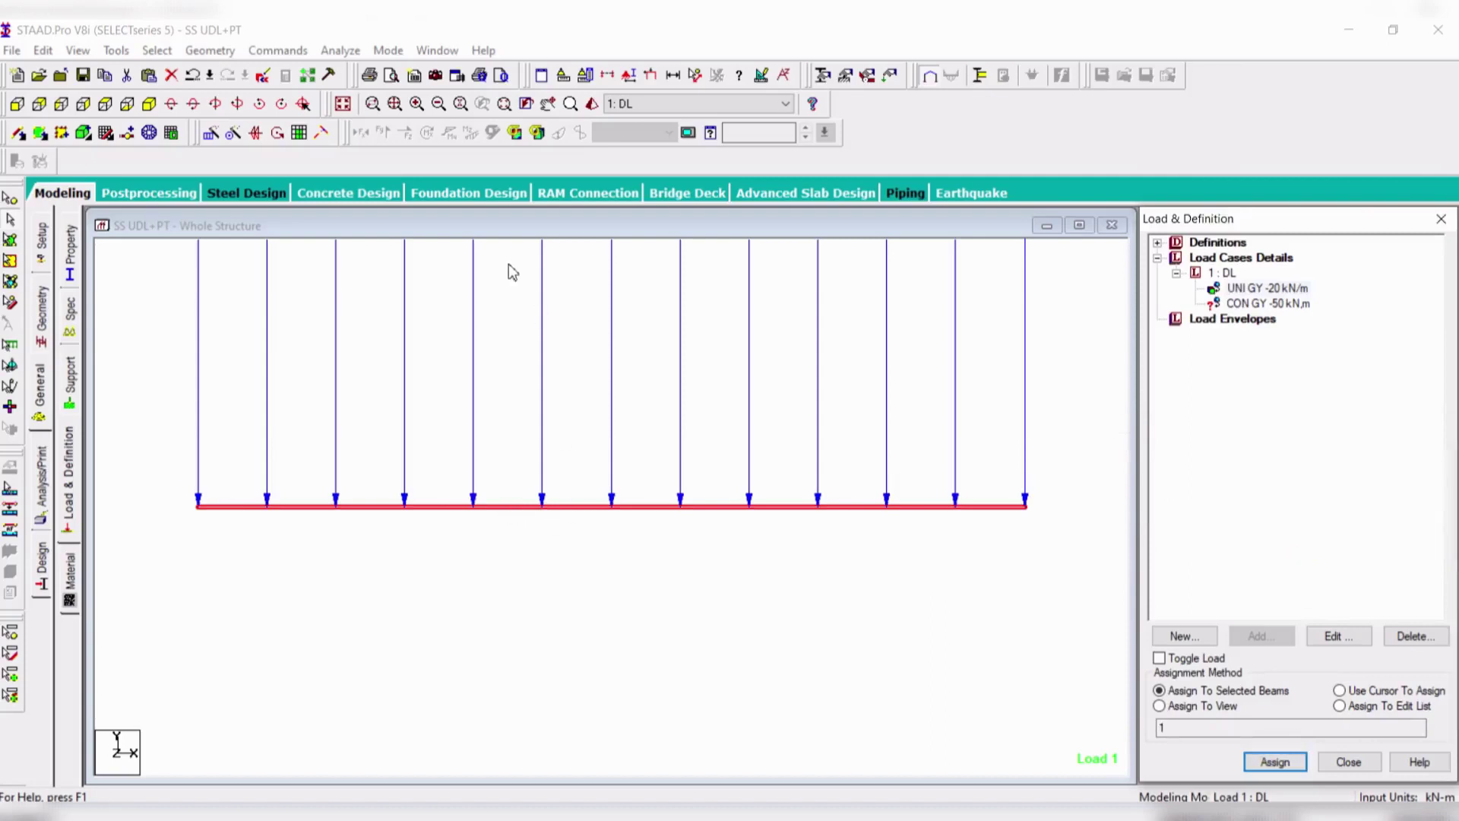
pyautogui.click(651, 77)
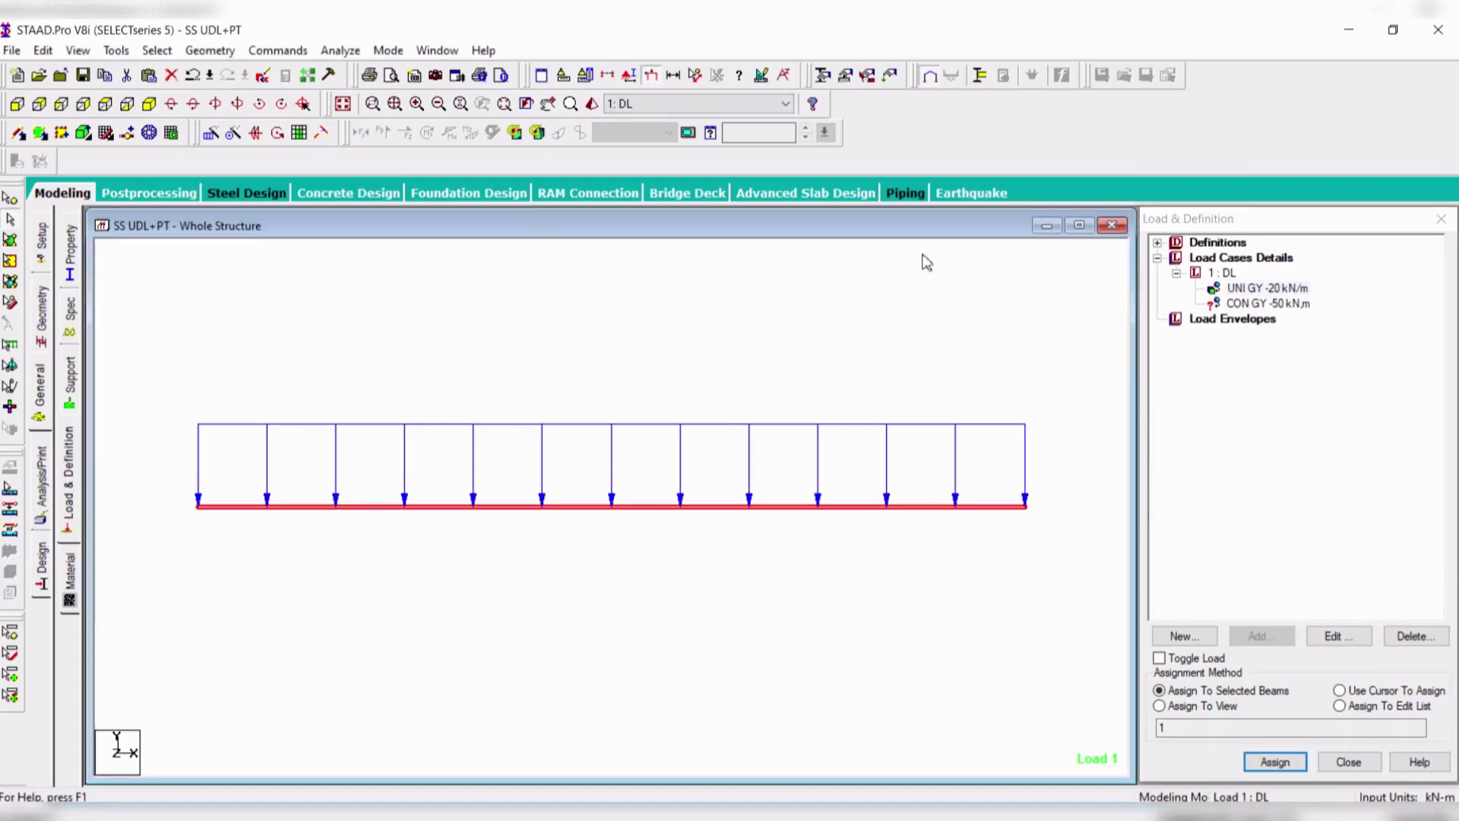
# - Assign the -50 kN concentrated load to the selected beam
pyautogui.click(1263, 305)
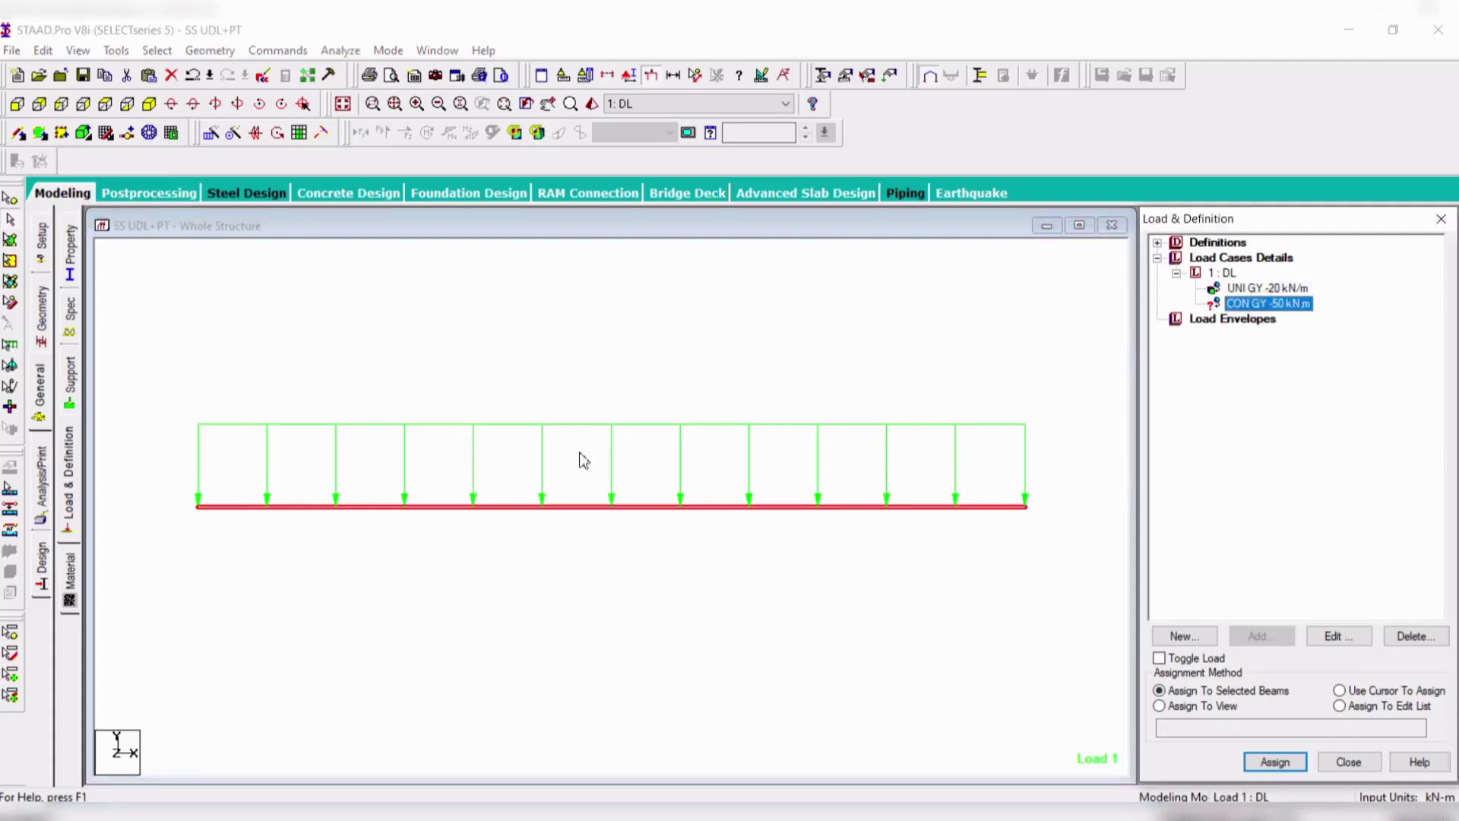
pyautogui.click(591, 509)
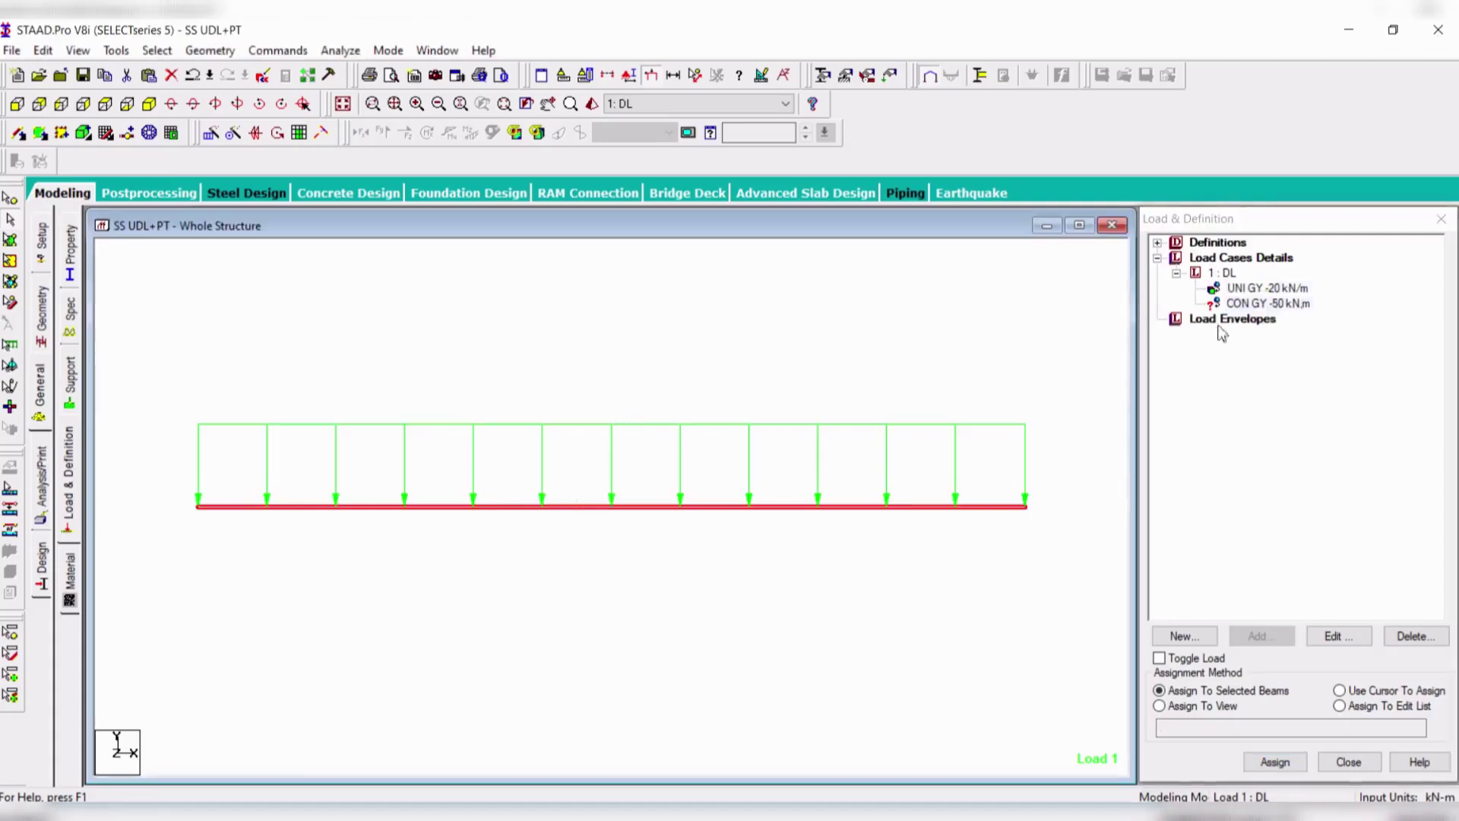
pyautogui.click(1277, 305)
pyautogui.click(720, 407)
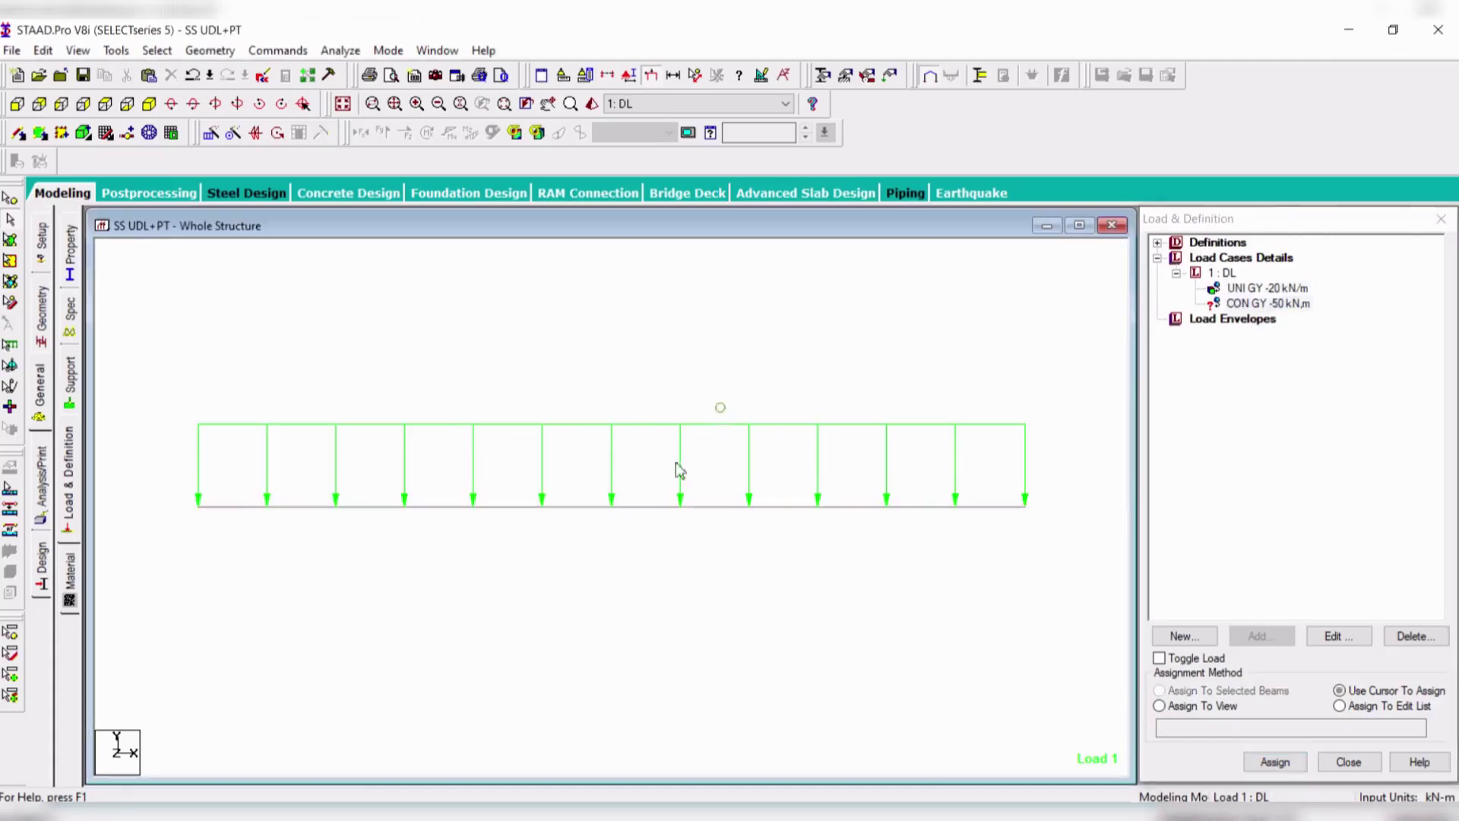
pyautogui.click(606, 507)
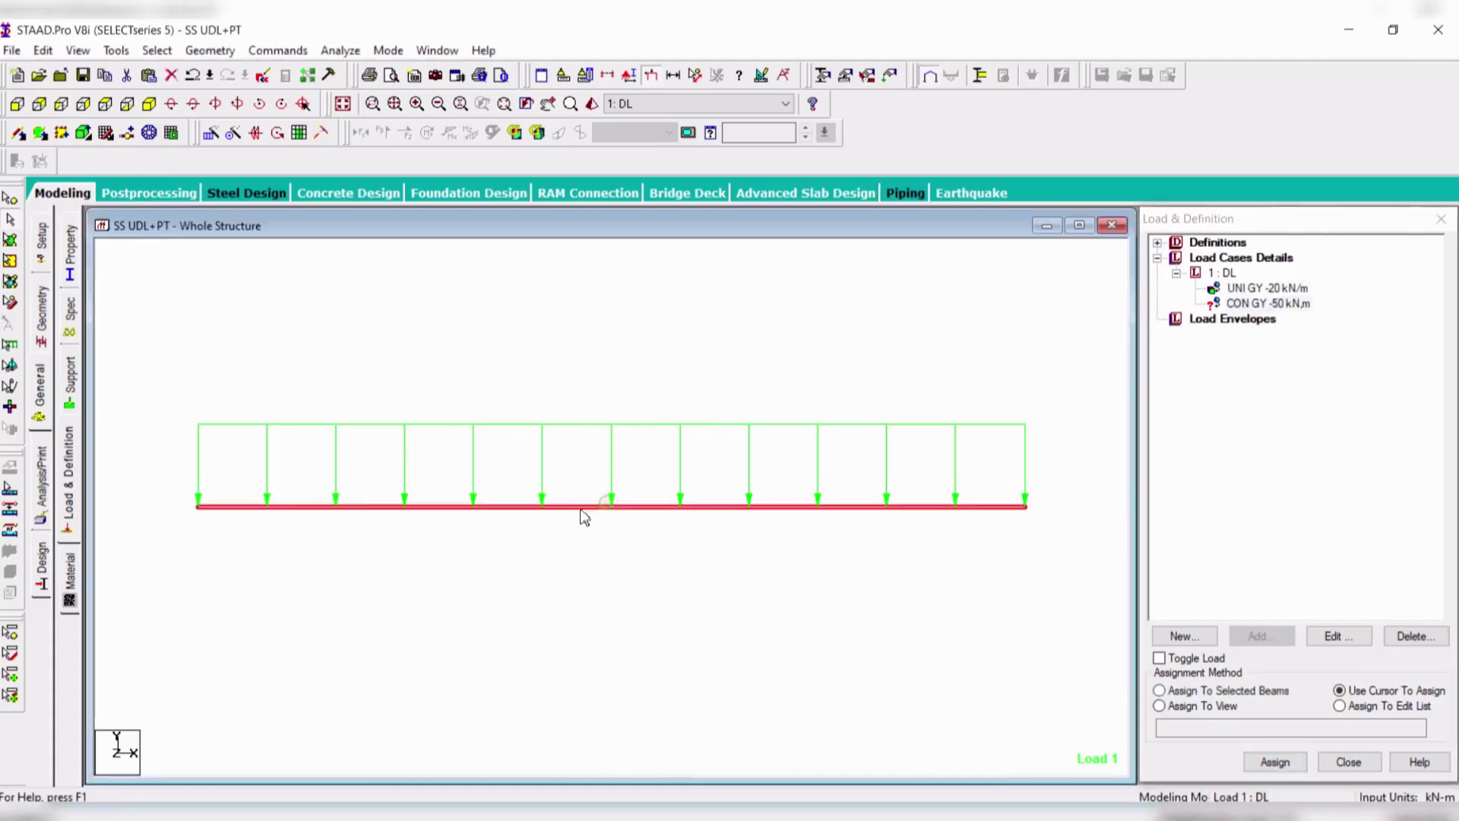
pyautogui.click(1246, 693)
pyautogui.click(1274, 761)
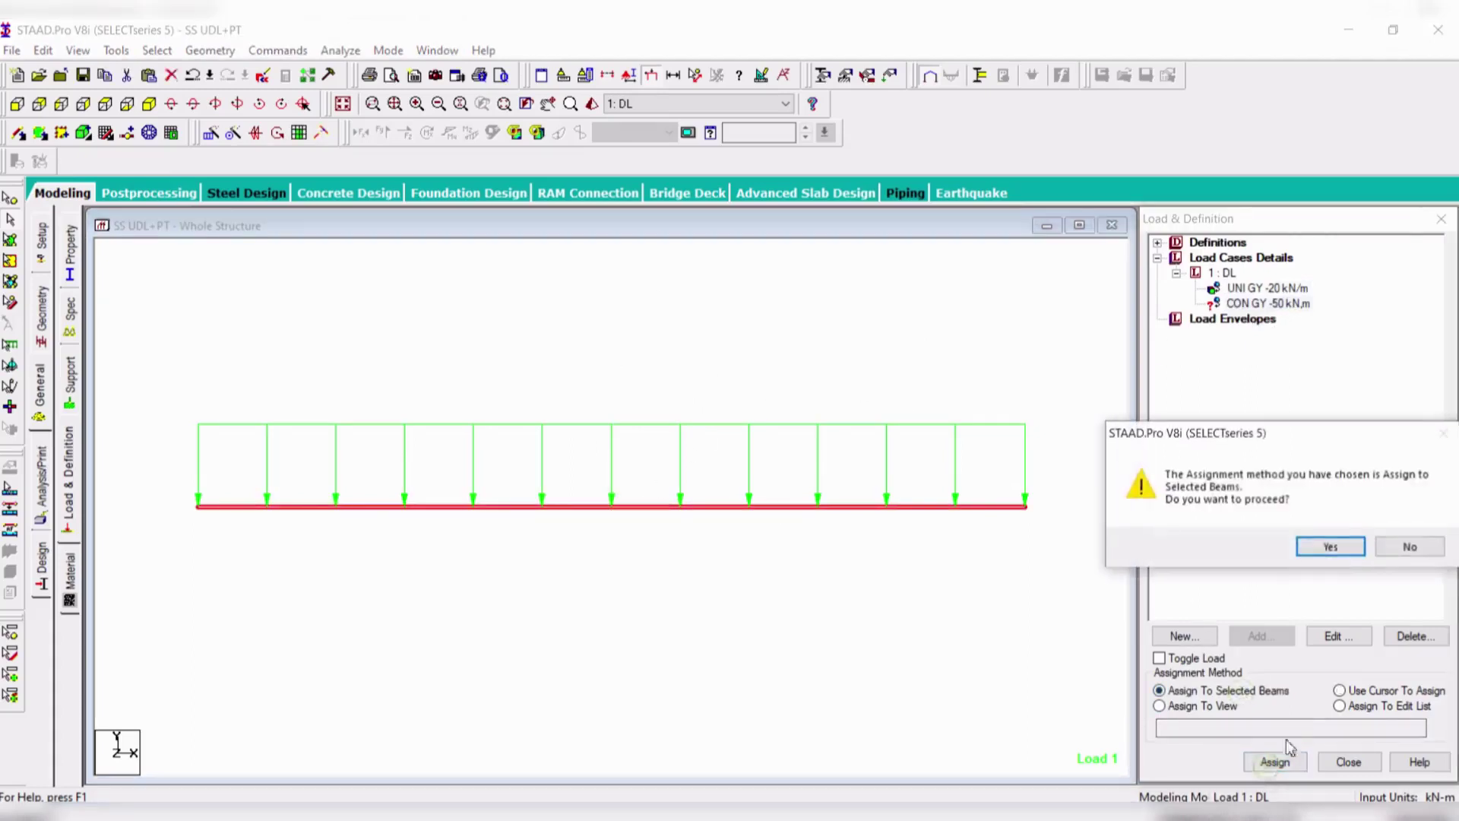
pyautogui.click(1345, 549)
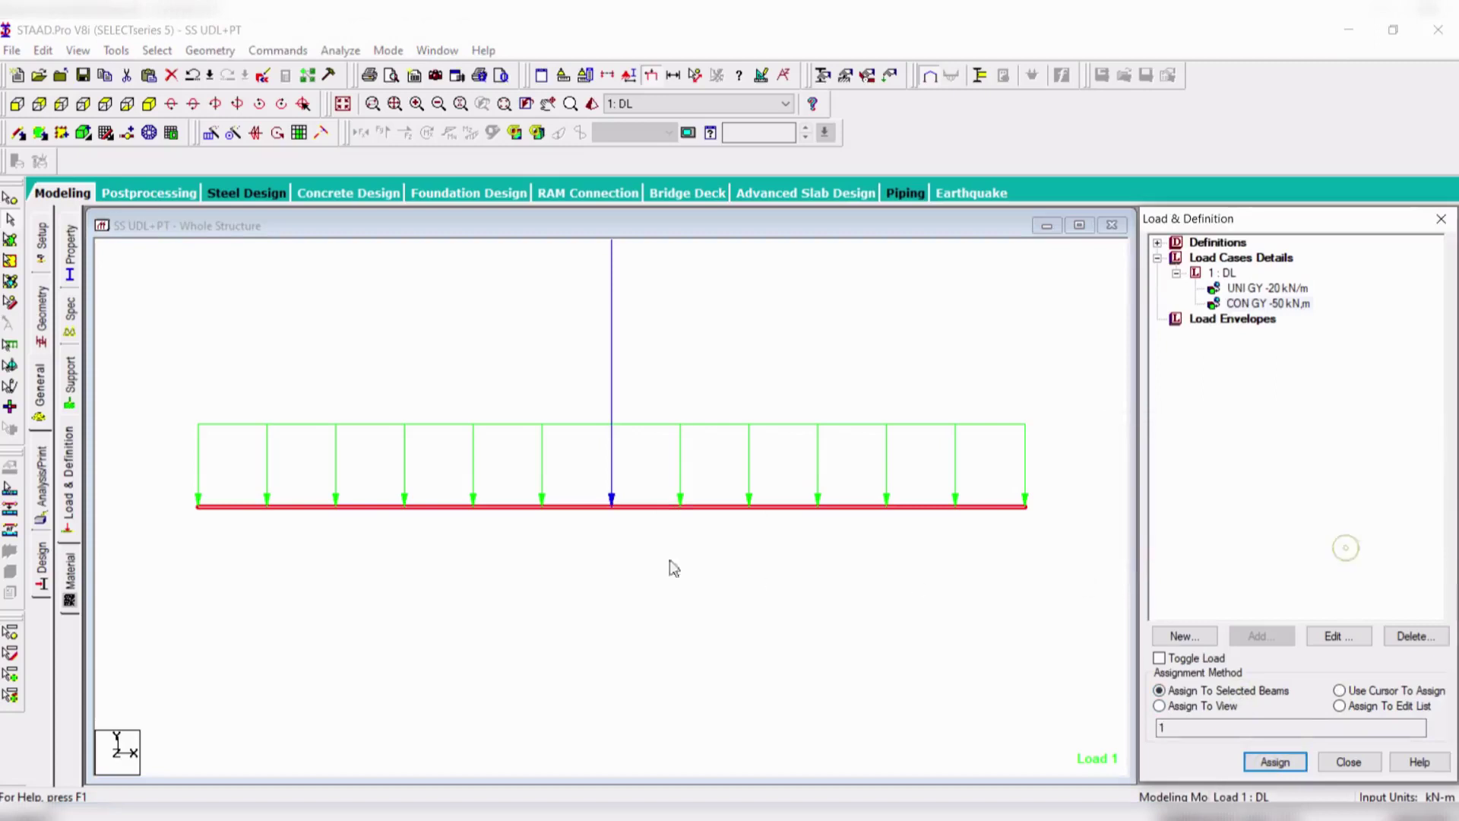
# - Reduce the displayed size of the point load arrow and briefly show the load values on the beam
pyautogui.click(650, 81)
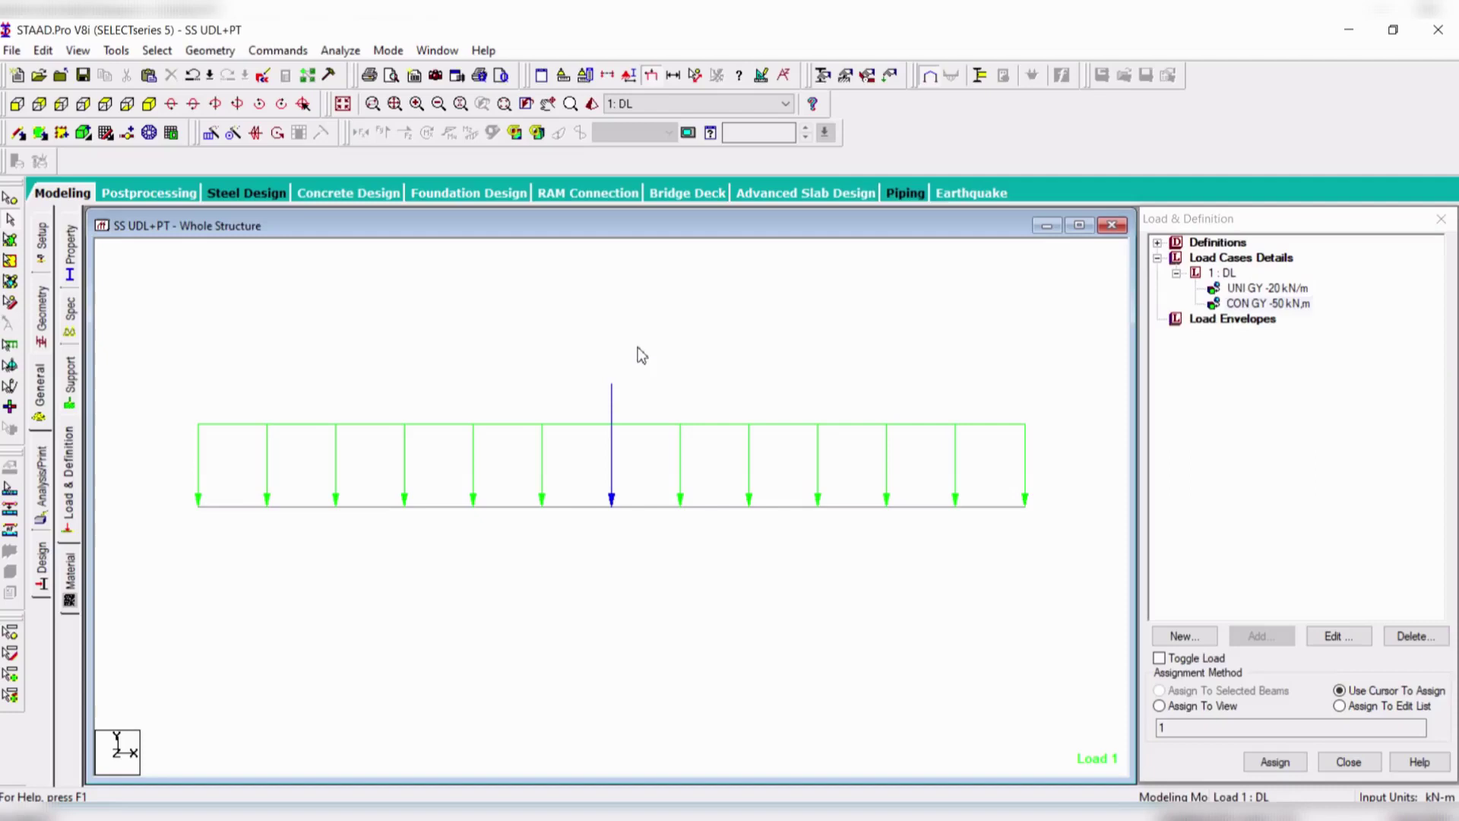
pyautogui.hotkey('shift', 'l')
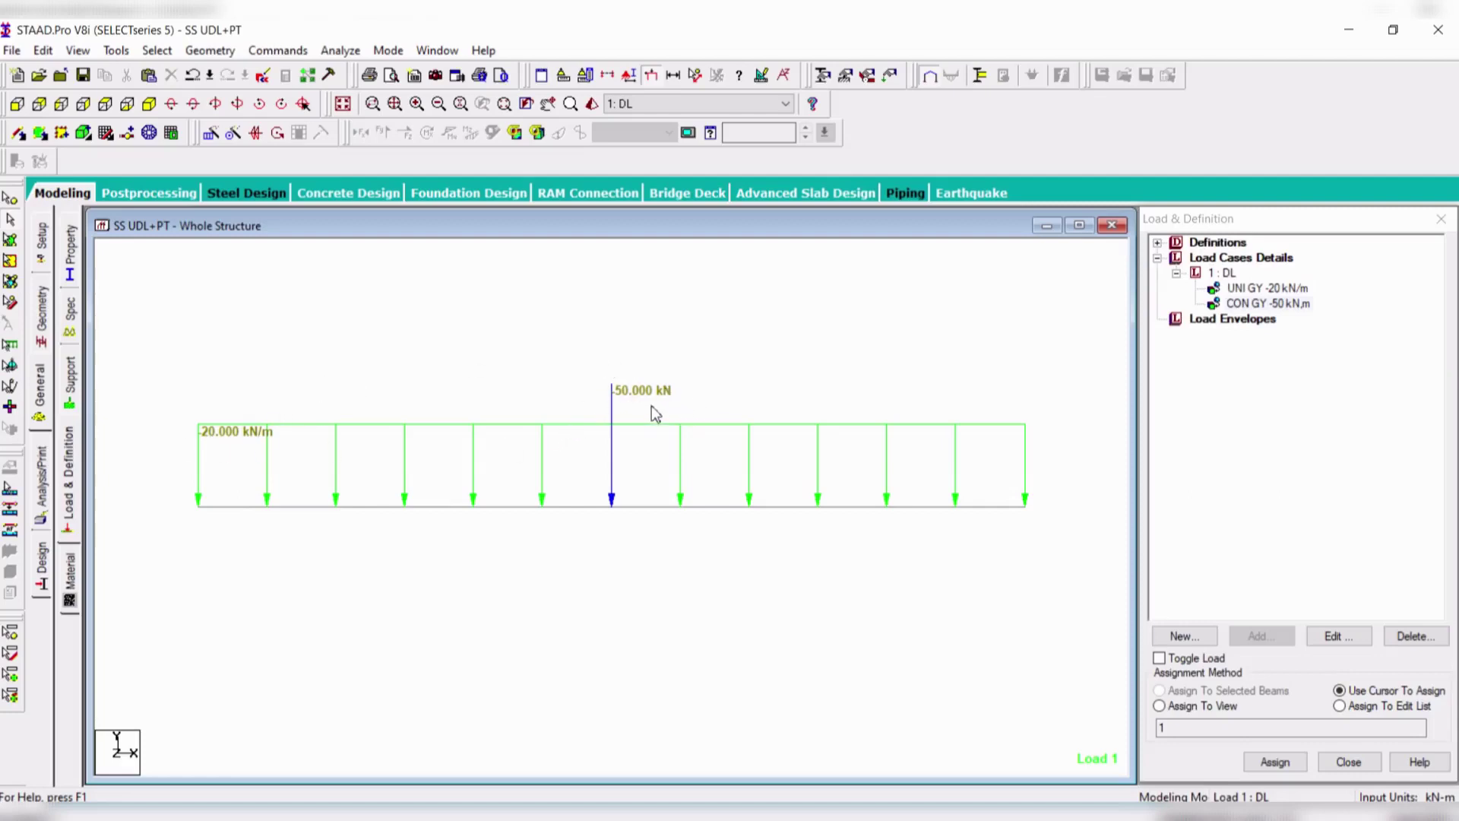
pyautogui.hotkey('shift', 'v')
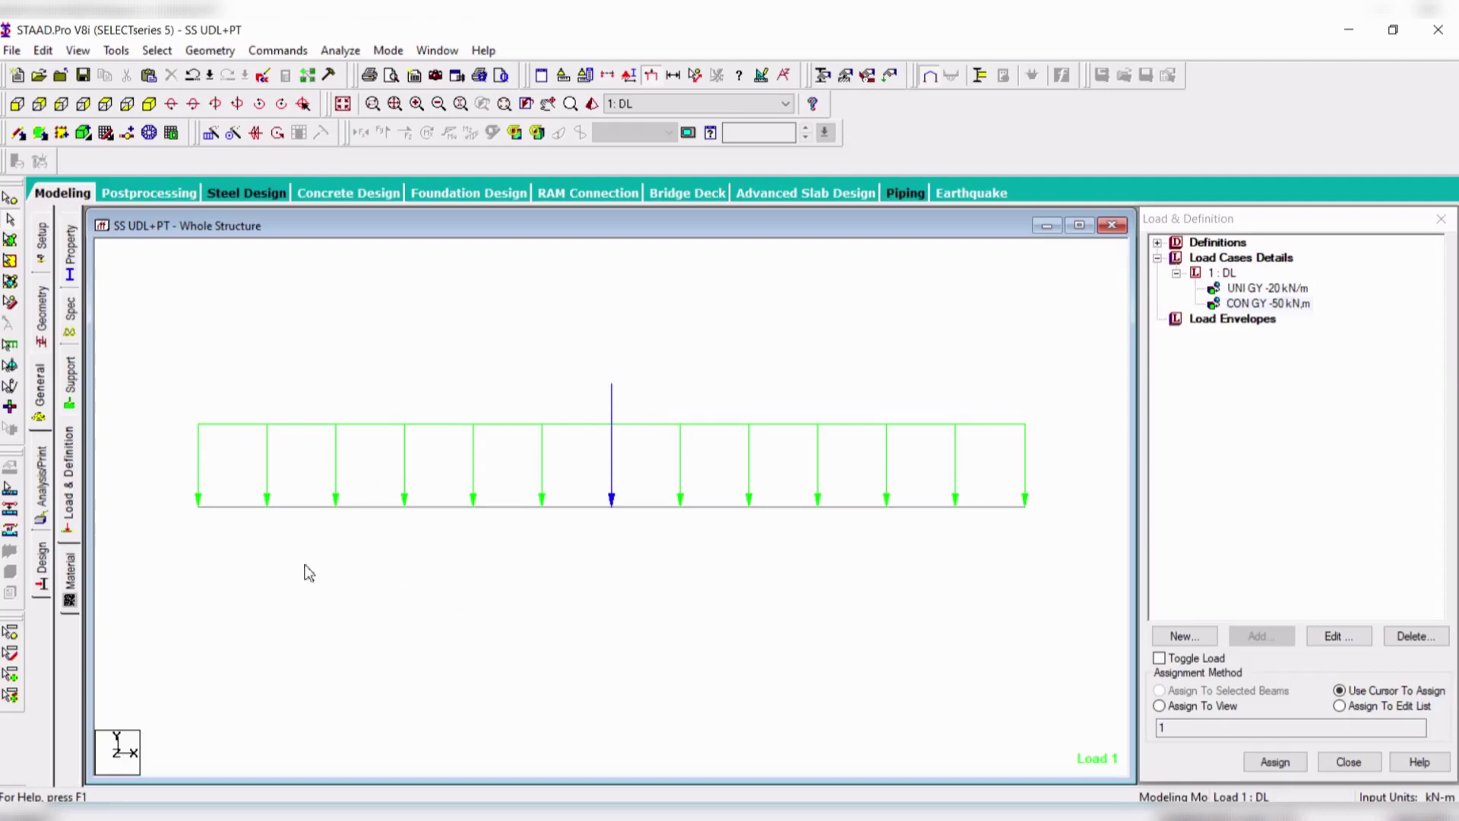
# - Create a pinned support definition for the structure
pyautogui.click(69, 380)
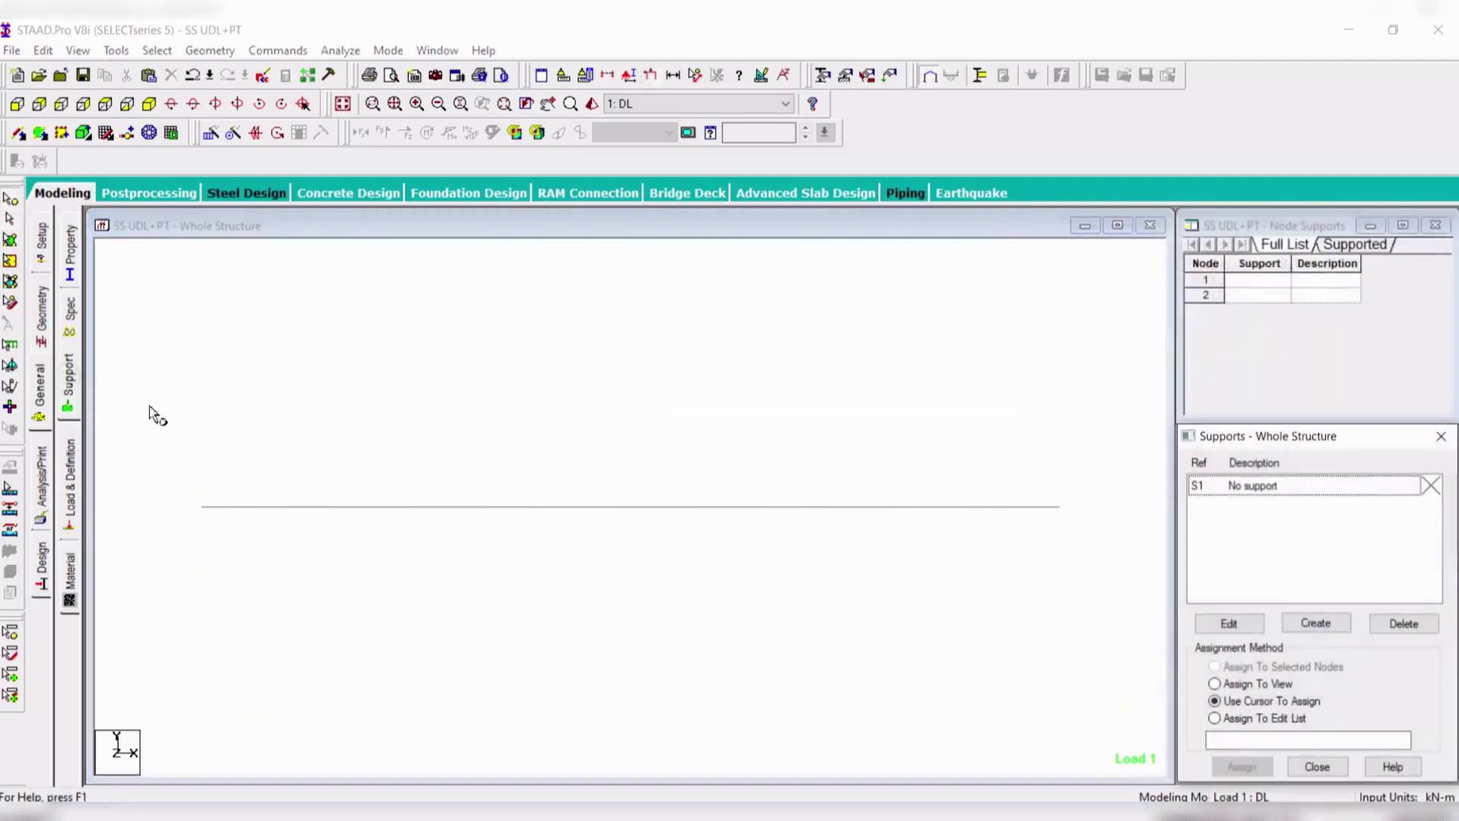
pyautogui.click(1319, 623)
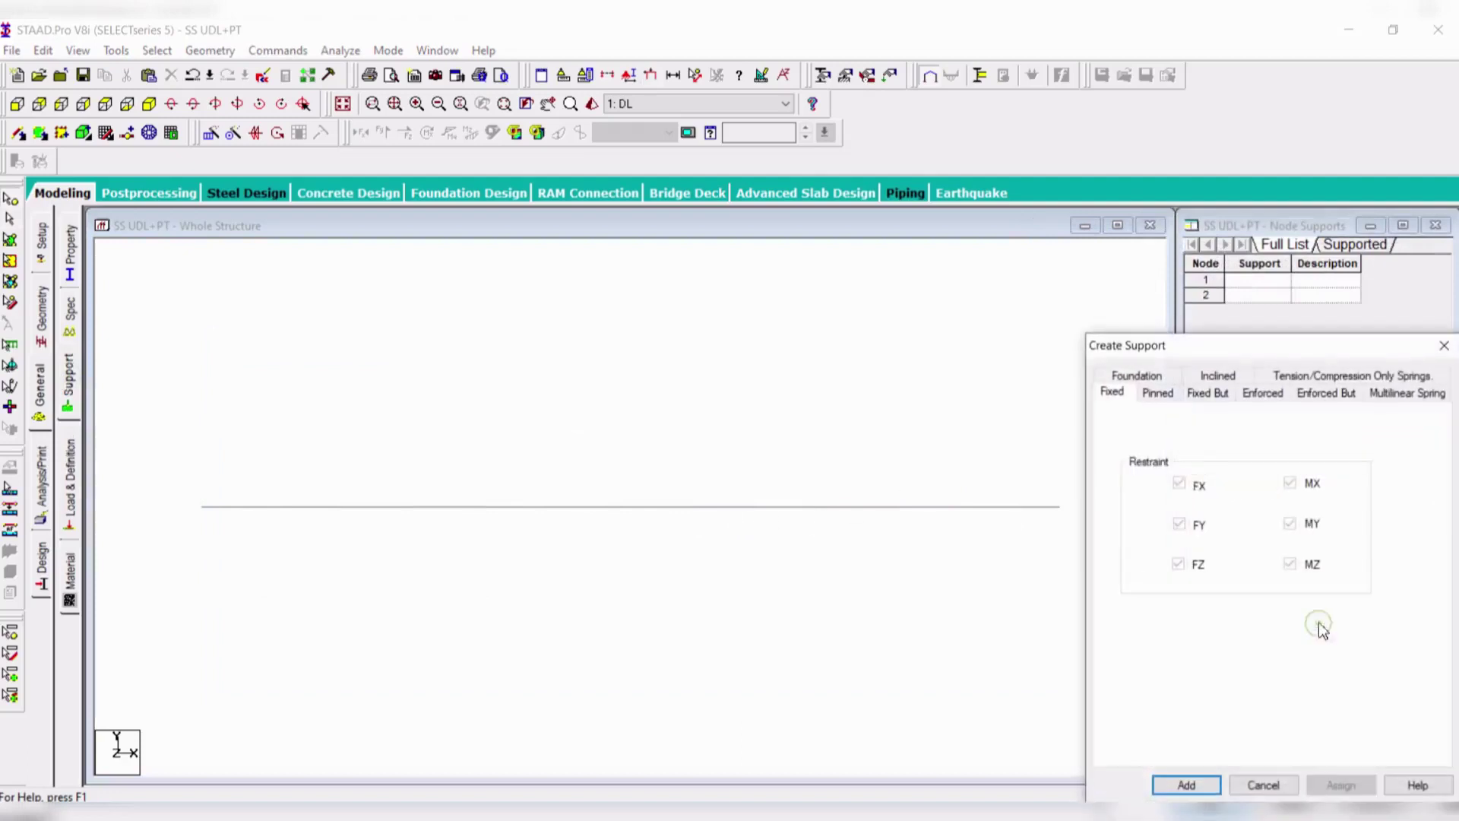
pyautogui.click(1160, 394)
pyautogui.click(1186, 785)
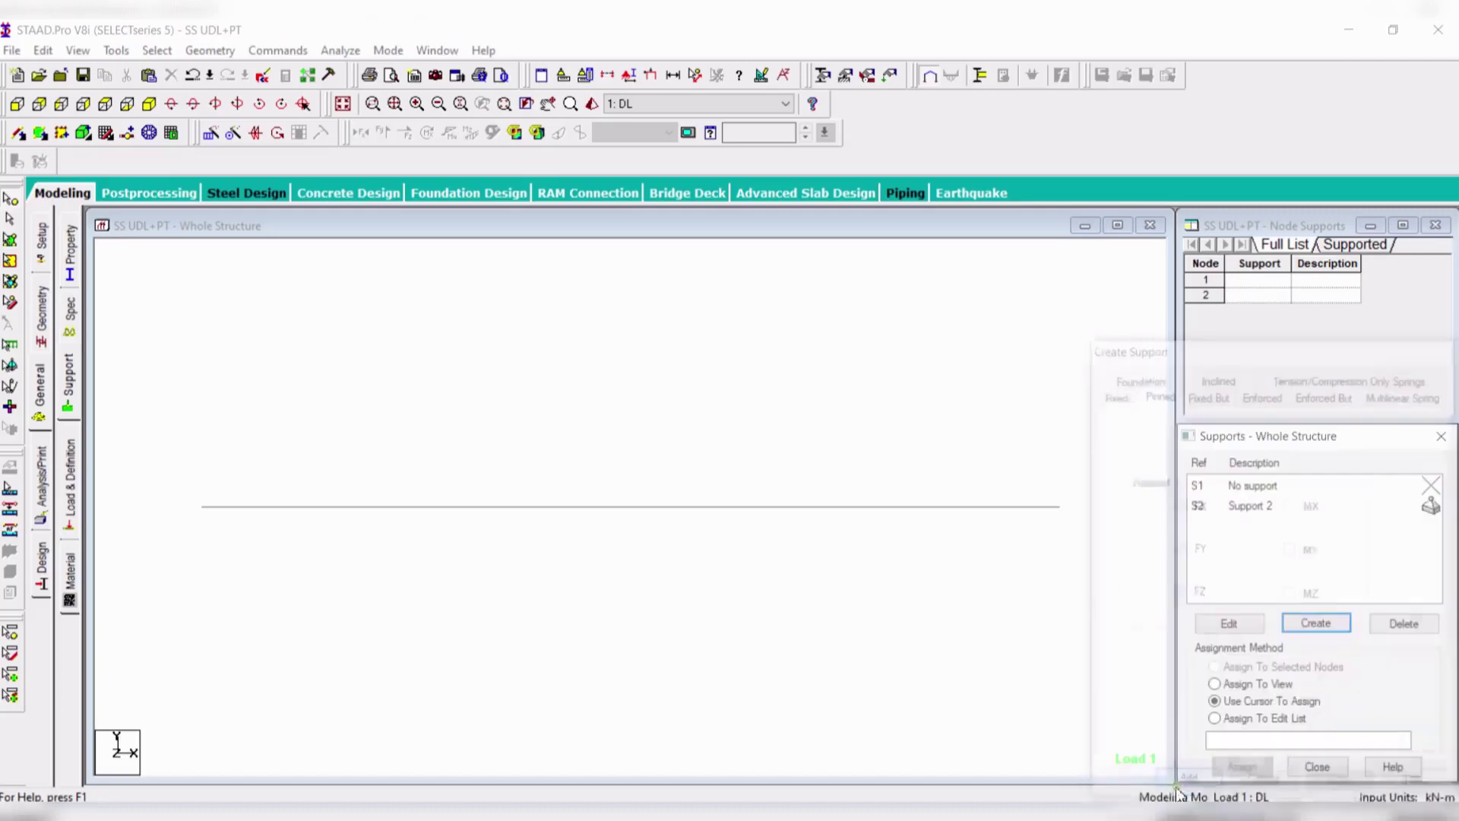
# - Assign the pinned support to both end nodes of the beam and clear the selection
pyautogui.click(1266, 512)
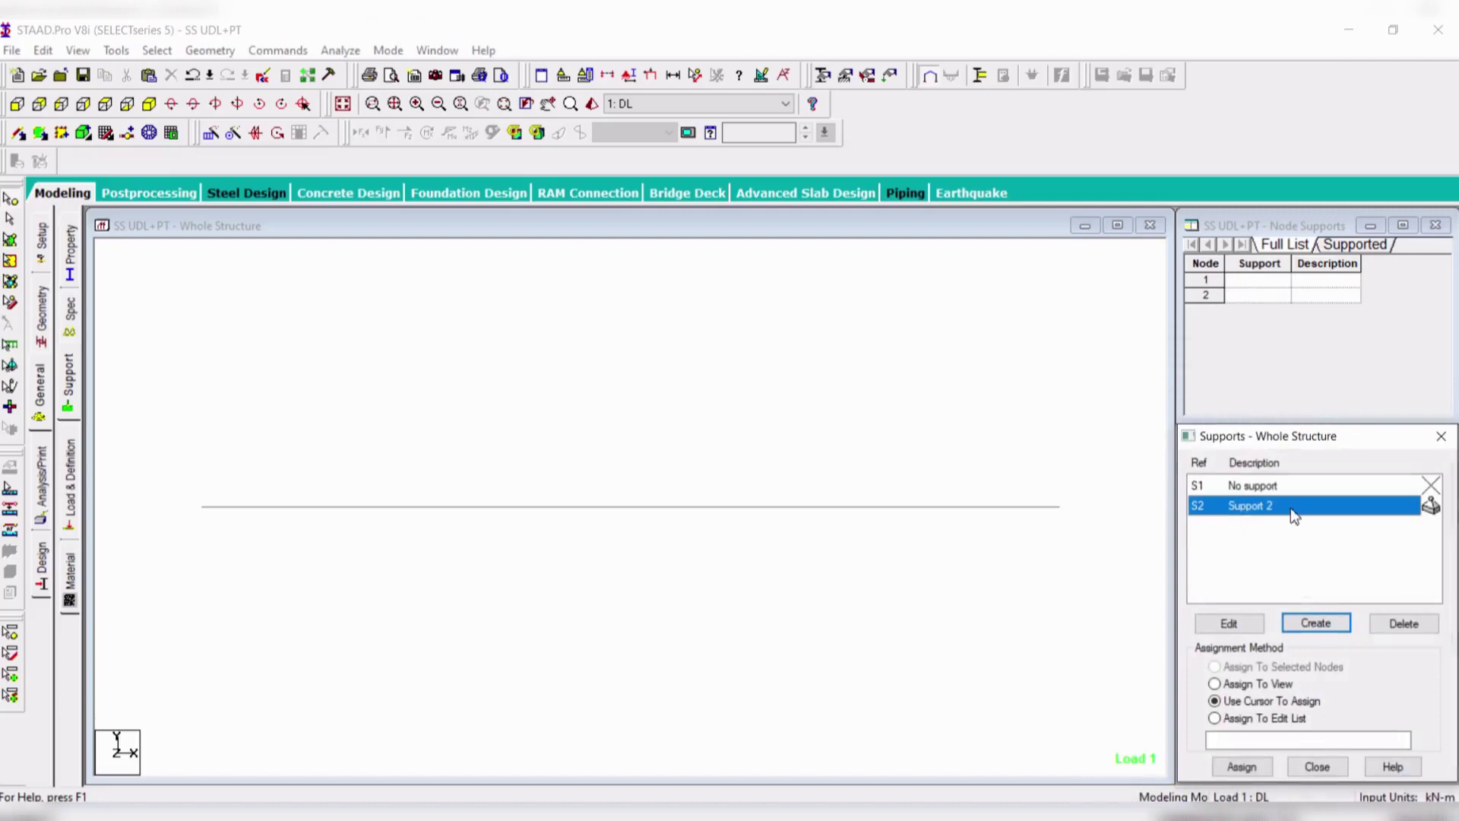
pyautogui.click(14, 205)
pyautogui.moveTo(140, 452); pyautogui.dragTo(292, 575)
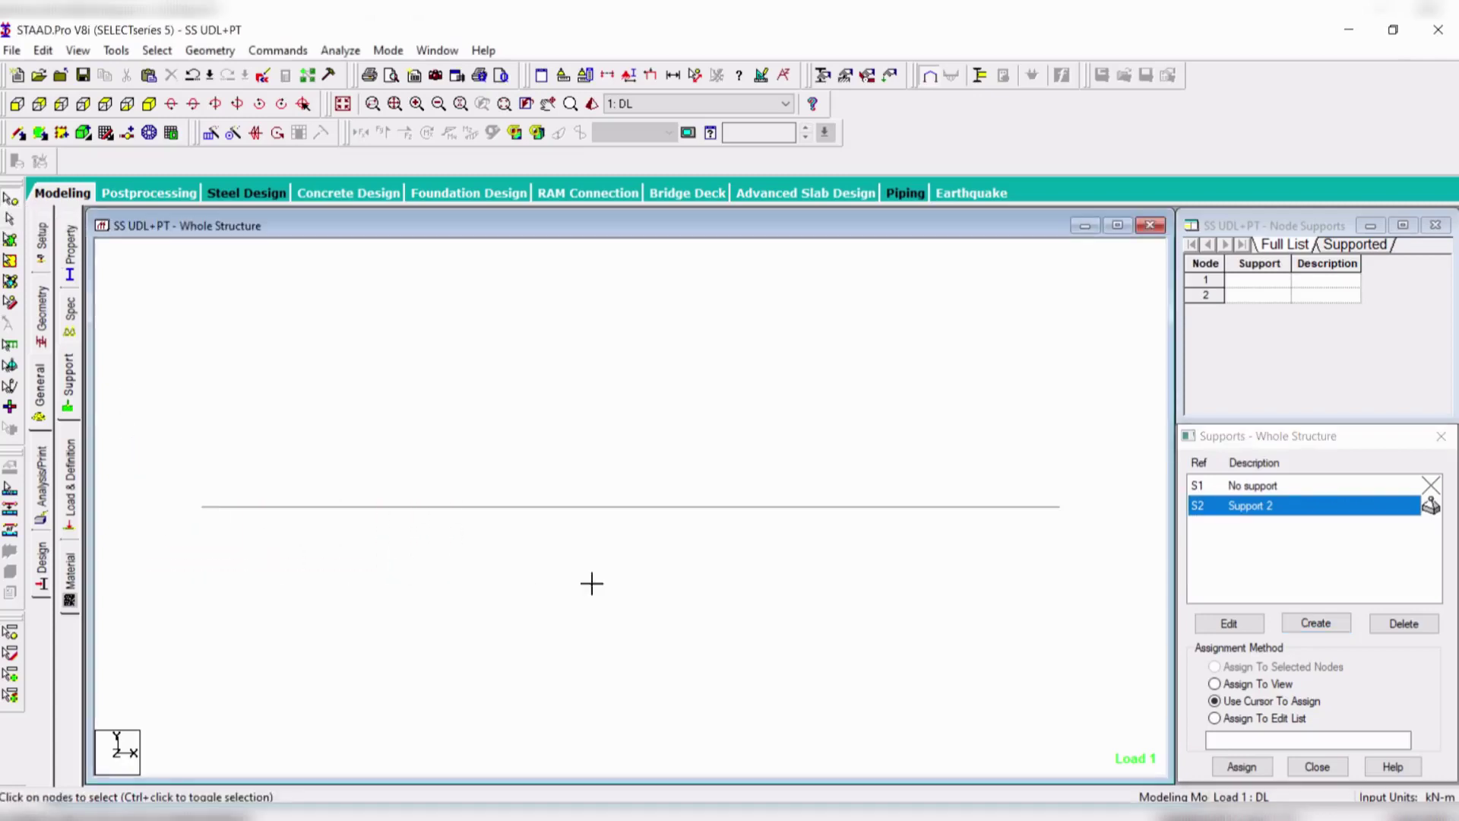
pyautogui.moveTo(591, 584); pyautogui.dragTo(1091, 585)
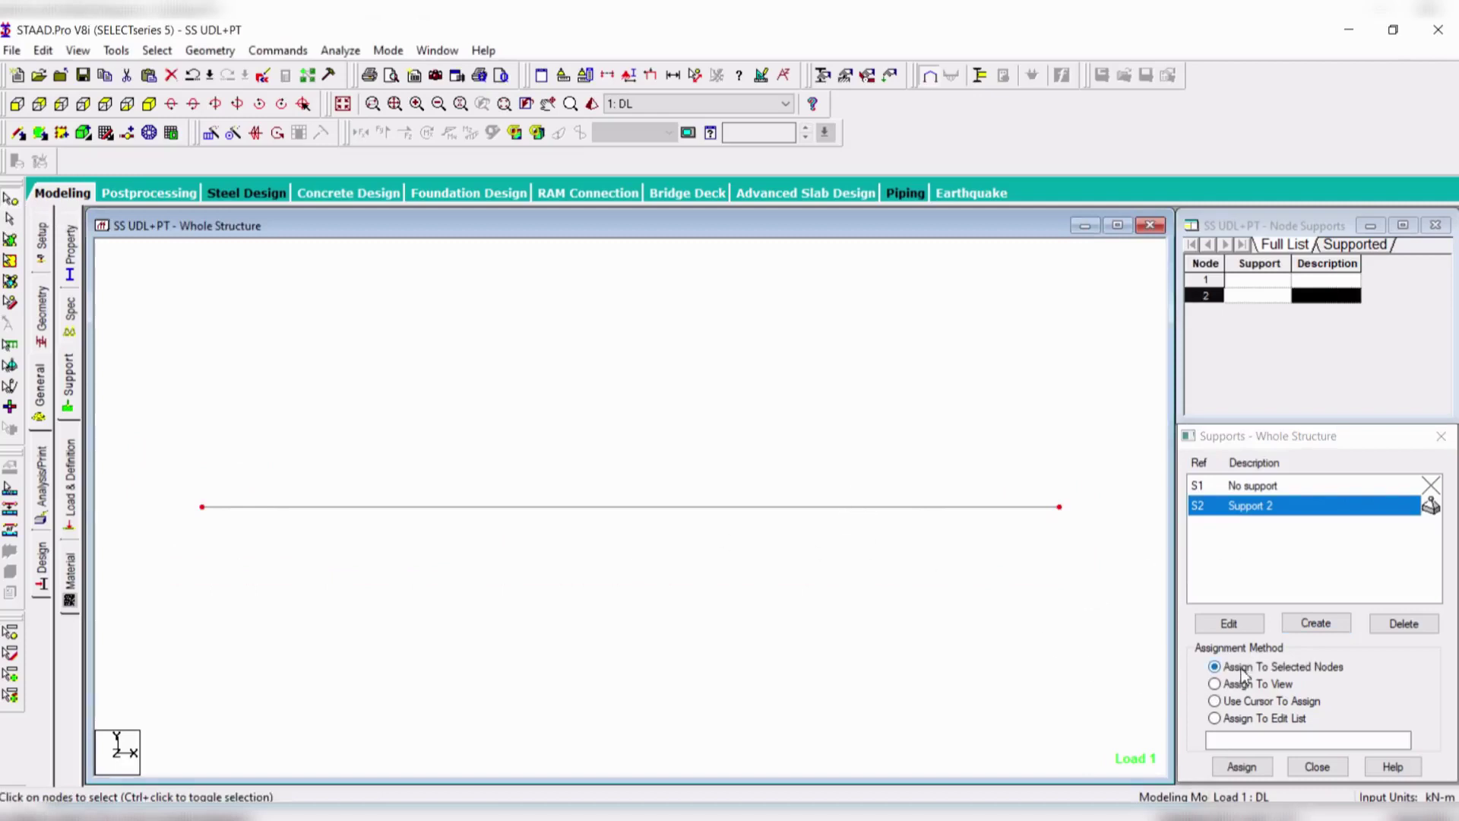
pyautogui.click(1243, 767)
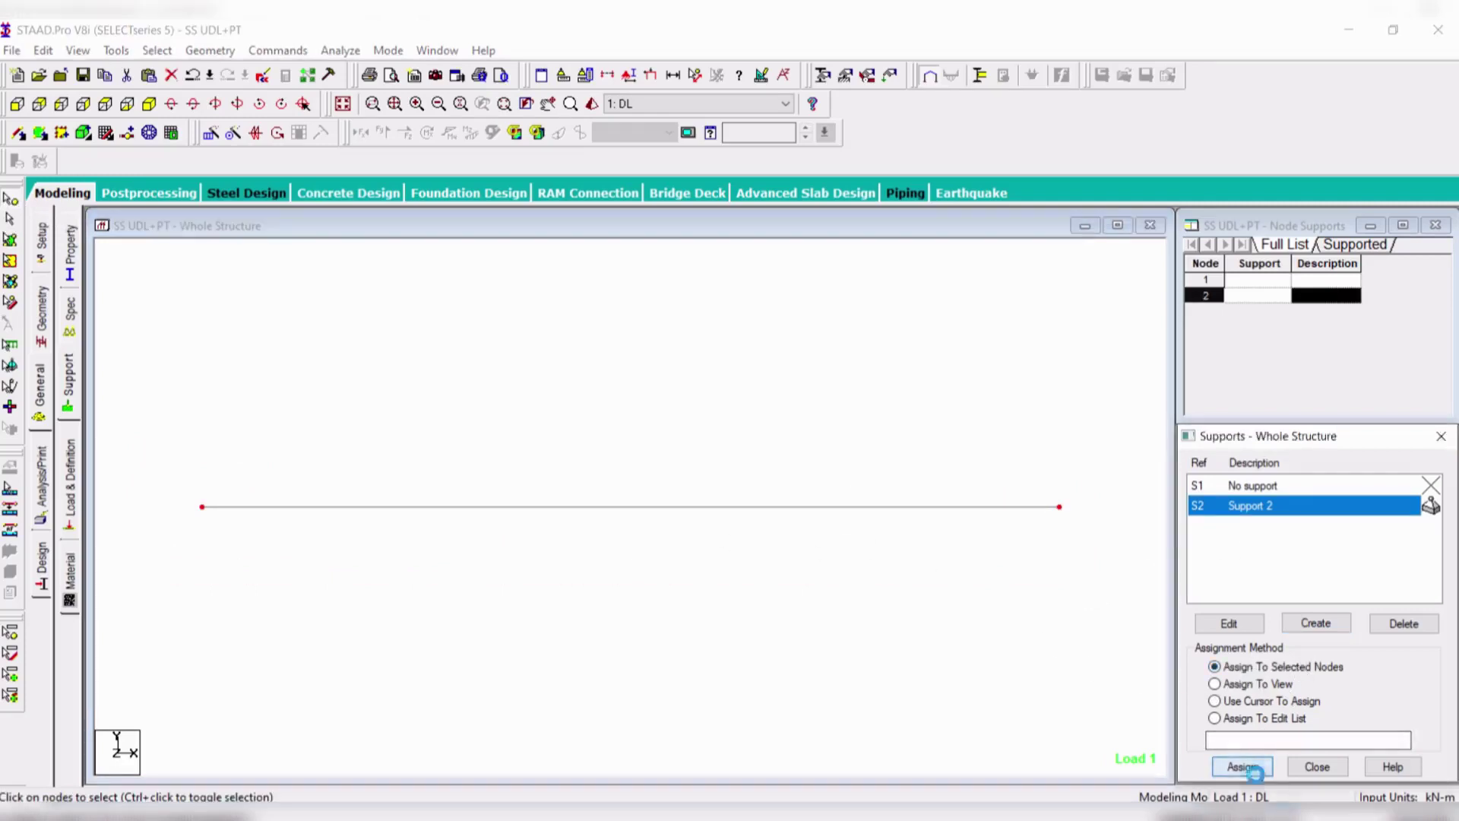
pyautogui.click(1325, 655)
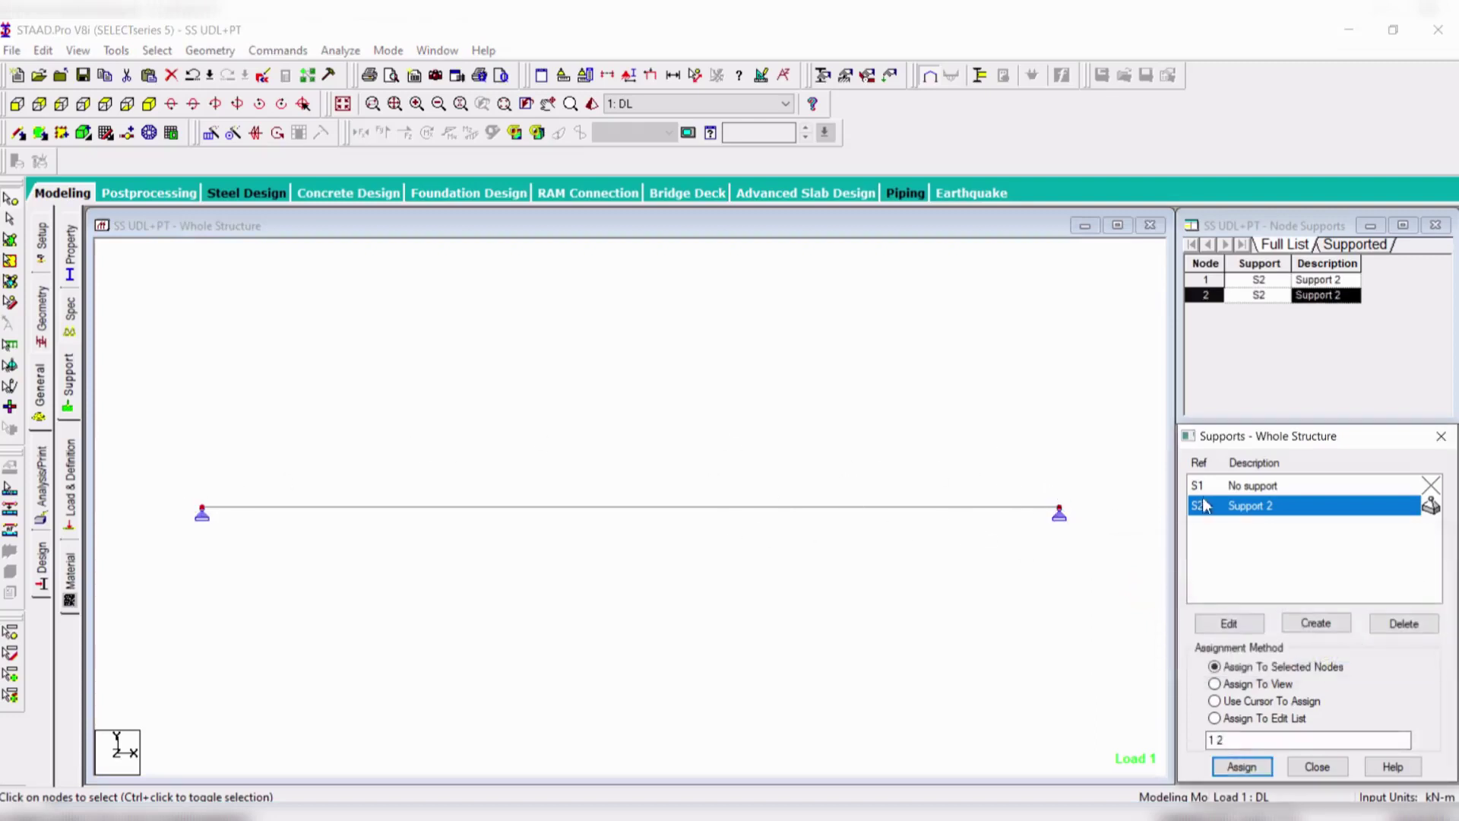
pyautogui.click(859, 465)
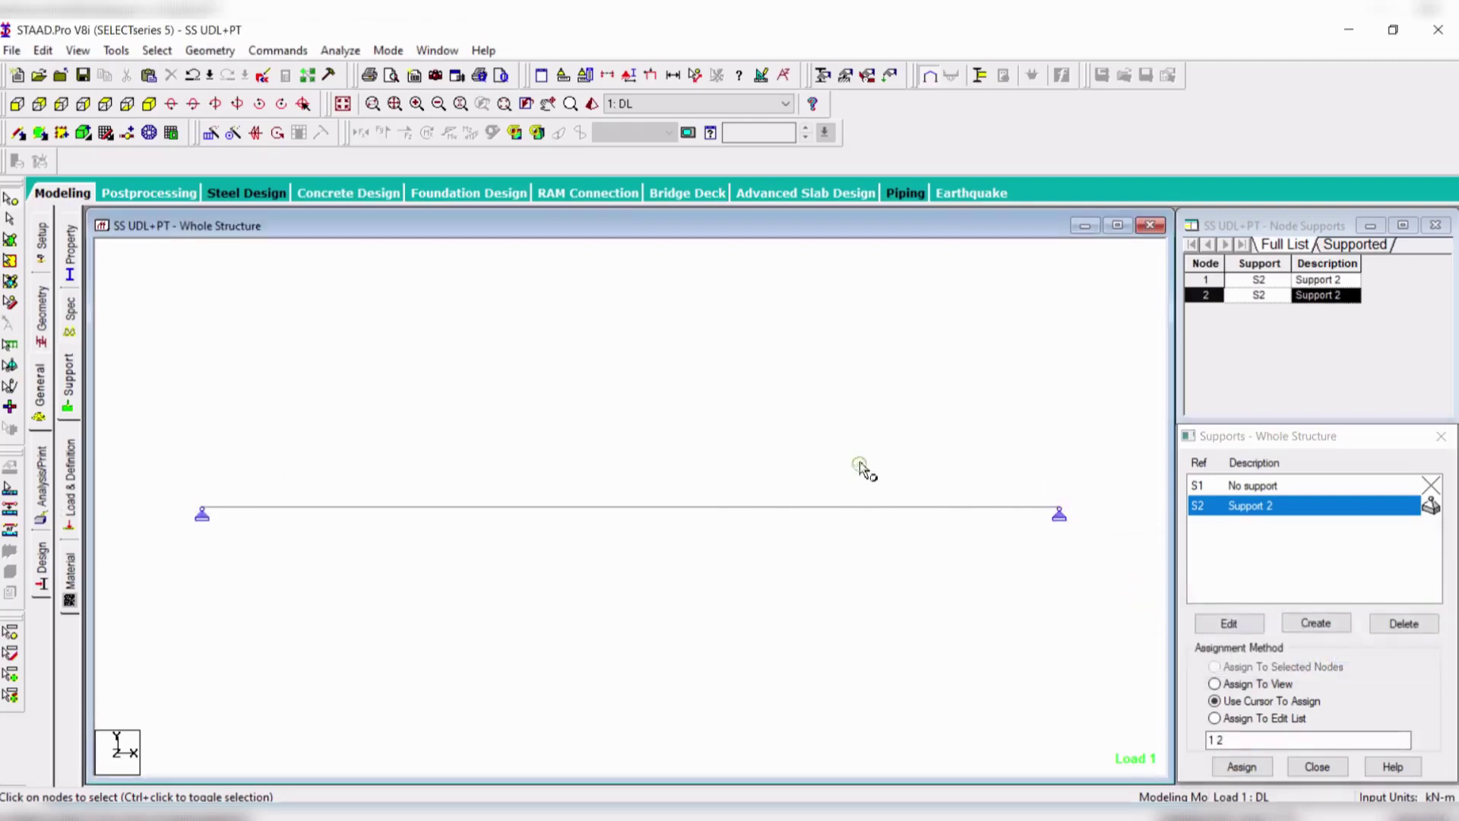
# - Define a rectangular concrete section with YD 0.38 m and ZD 0.23 m
pyautogui.click(68, 266)
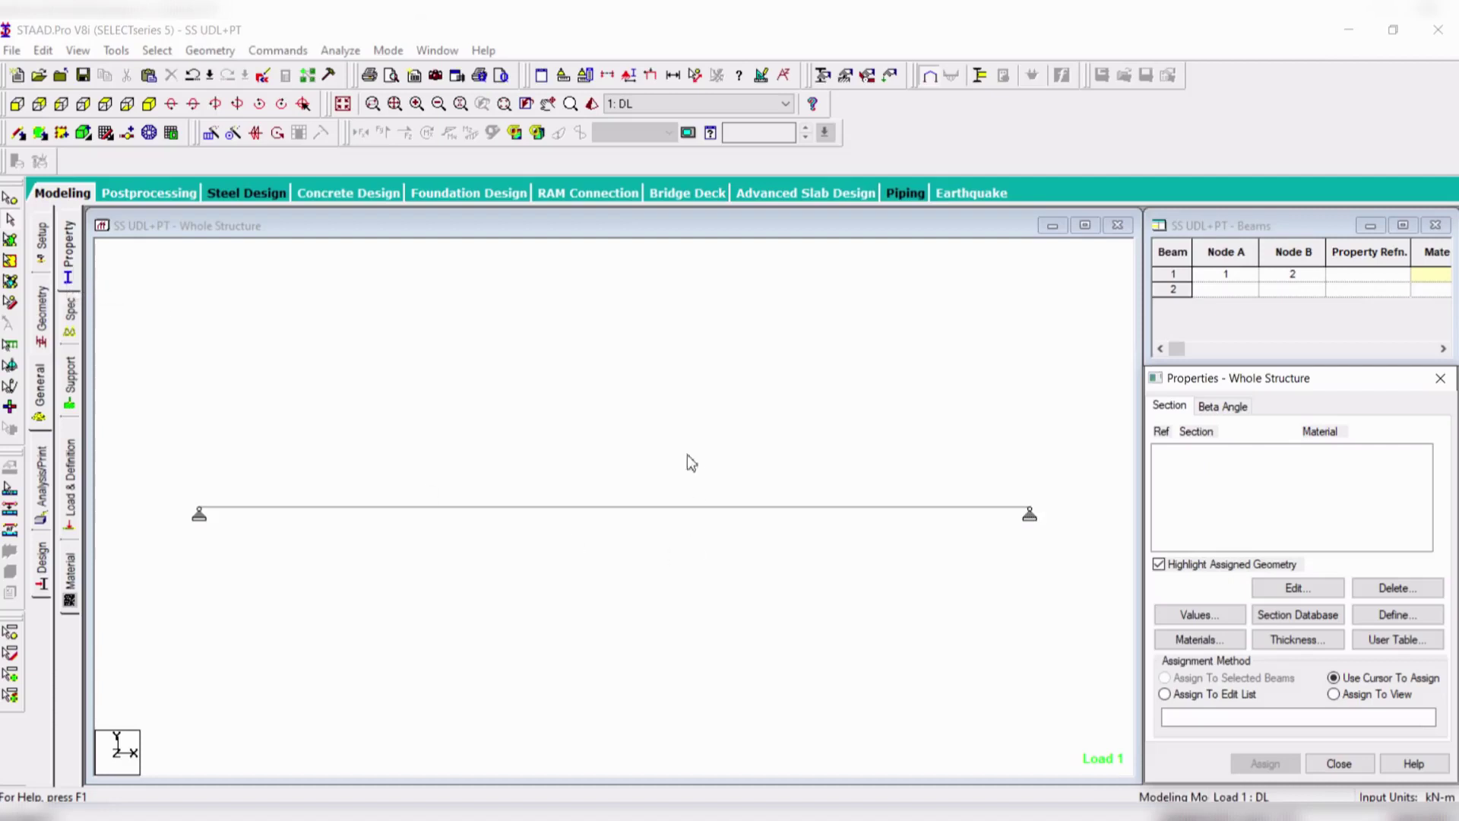
pyautogui.click(1399, 616)
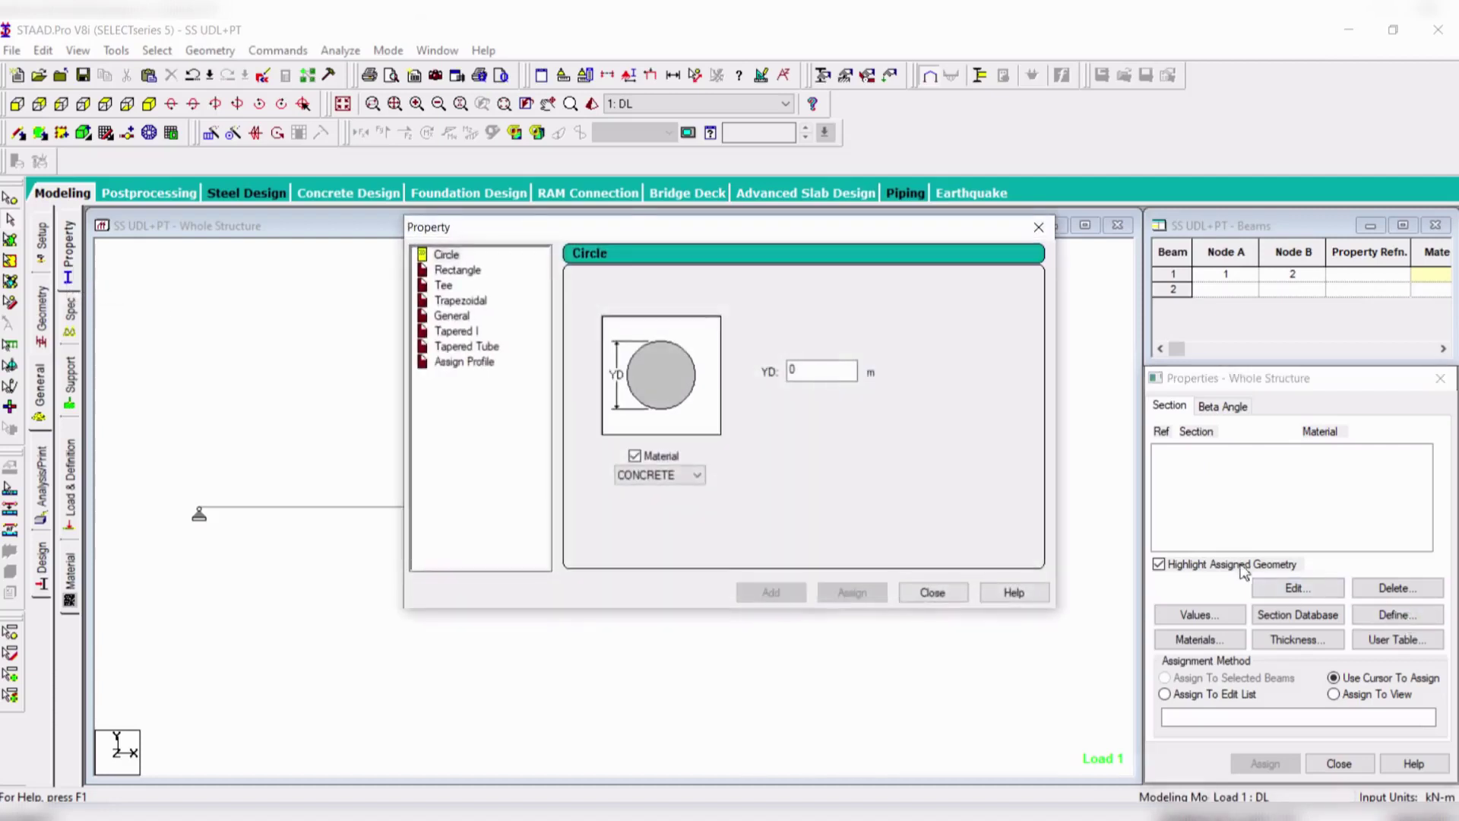
pyautogui.moveTo(718, 229); pyautogui.dragTo(875, 170)
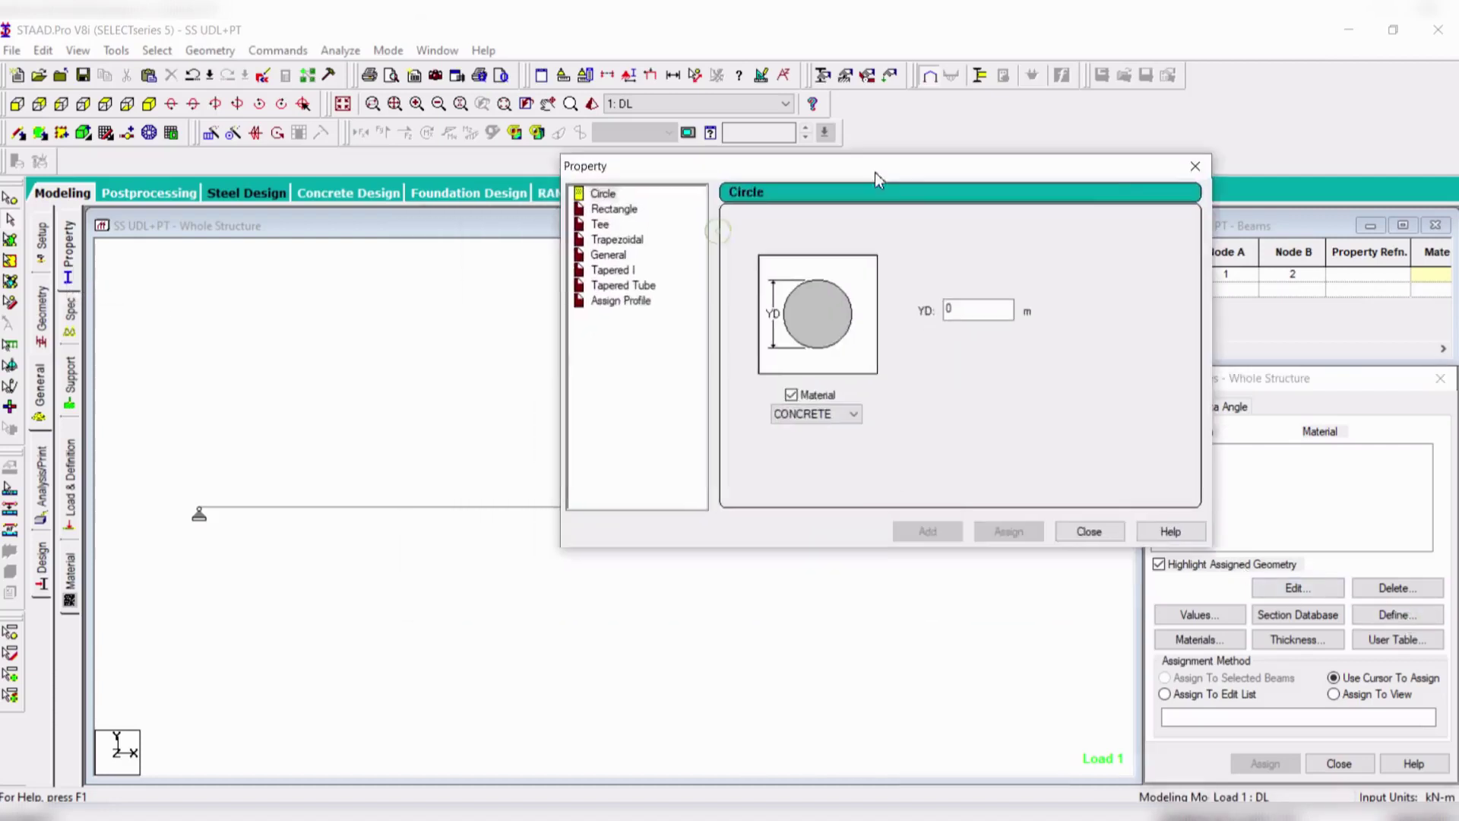
pyautogui.click(625, 212)
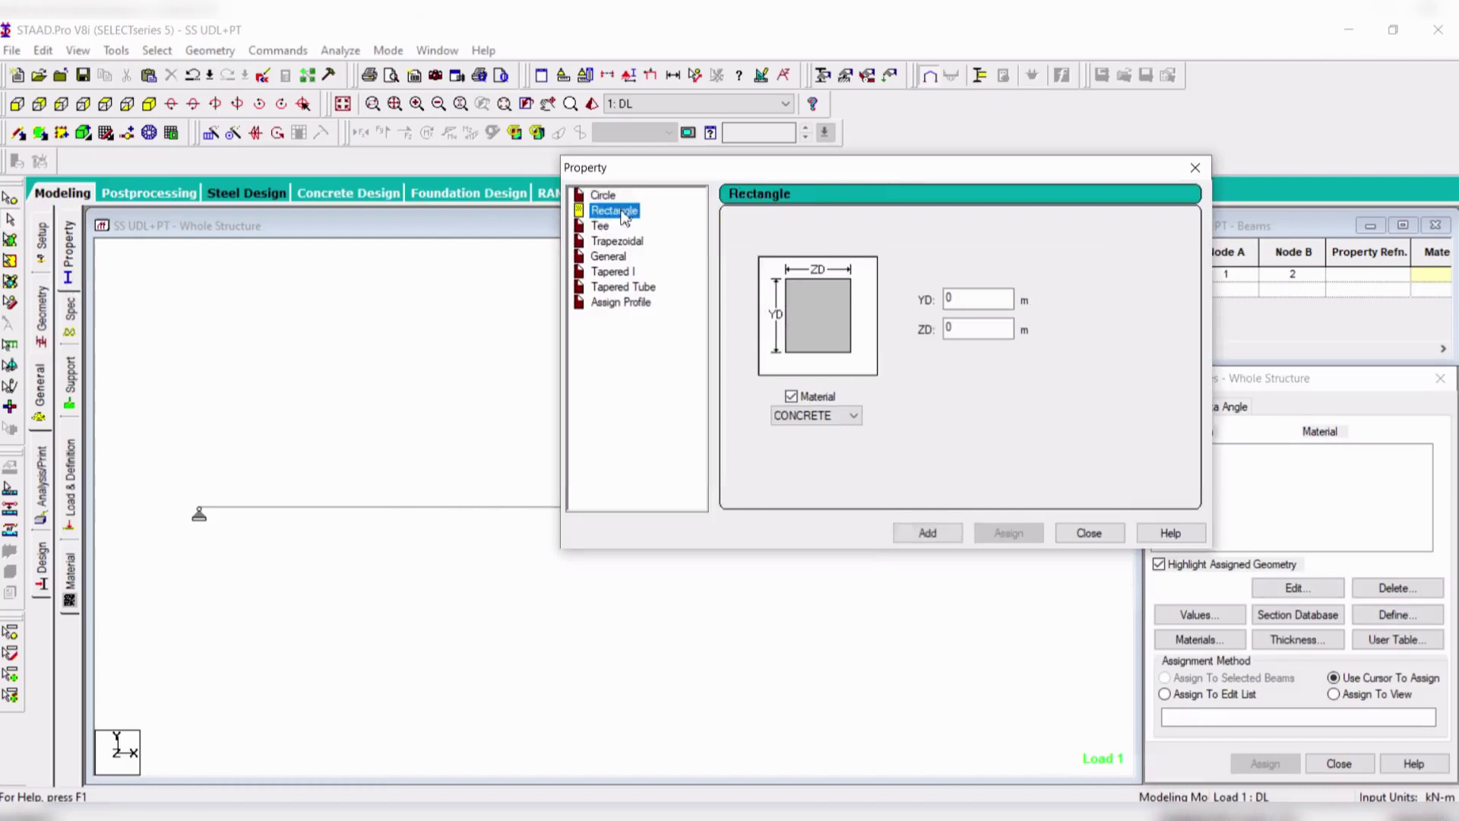
pyautogui.click(975, 329)
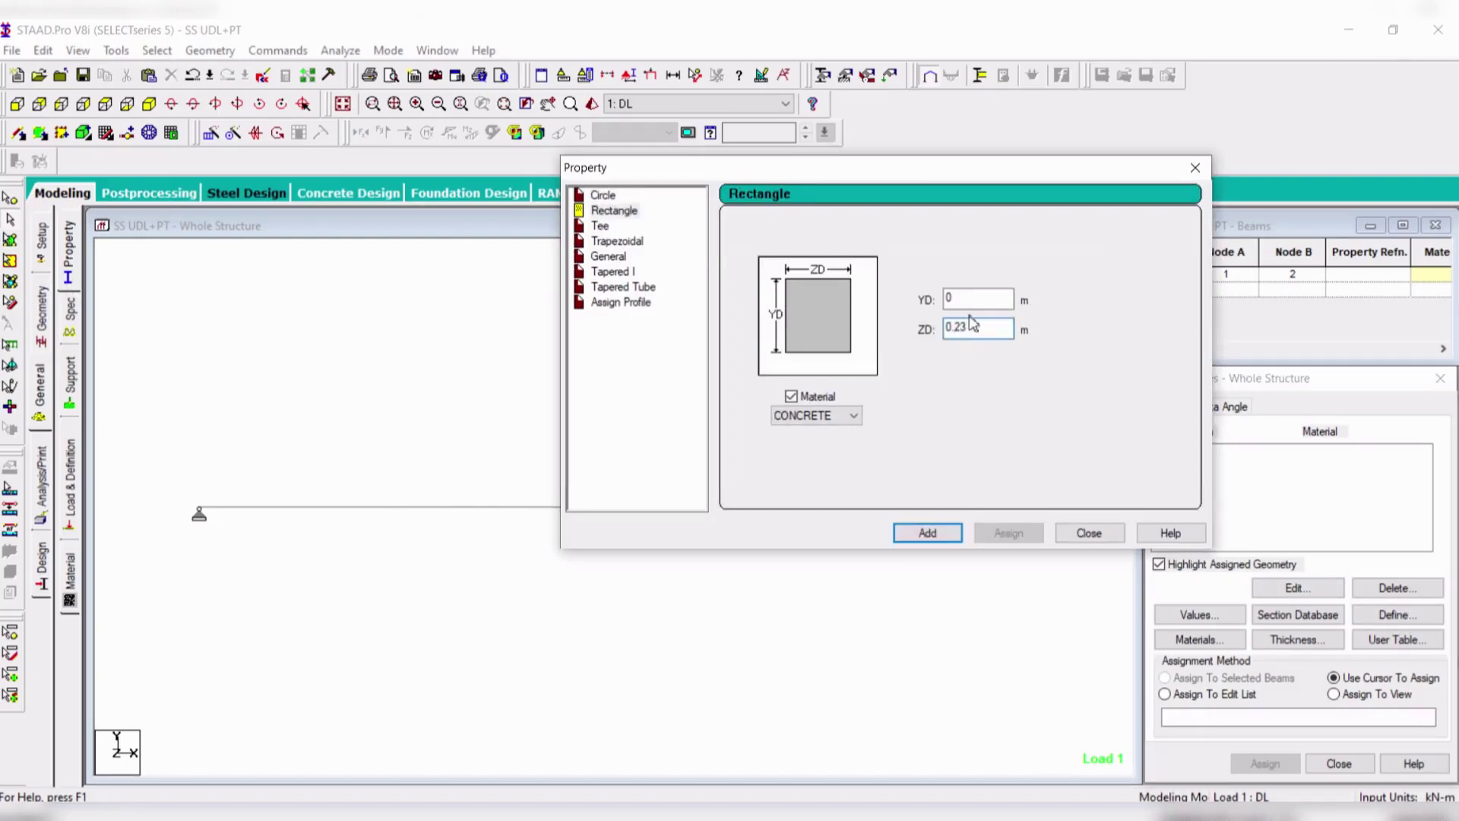
pyautogui.click(972, 304)
pyautogui.click(928, 531)
pyautogui.click(1088, 532)
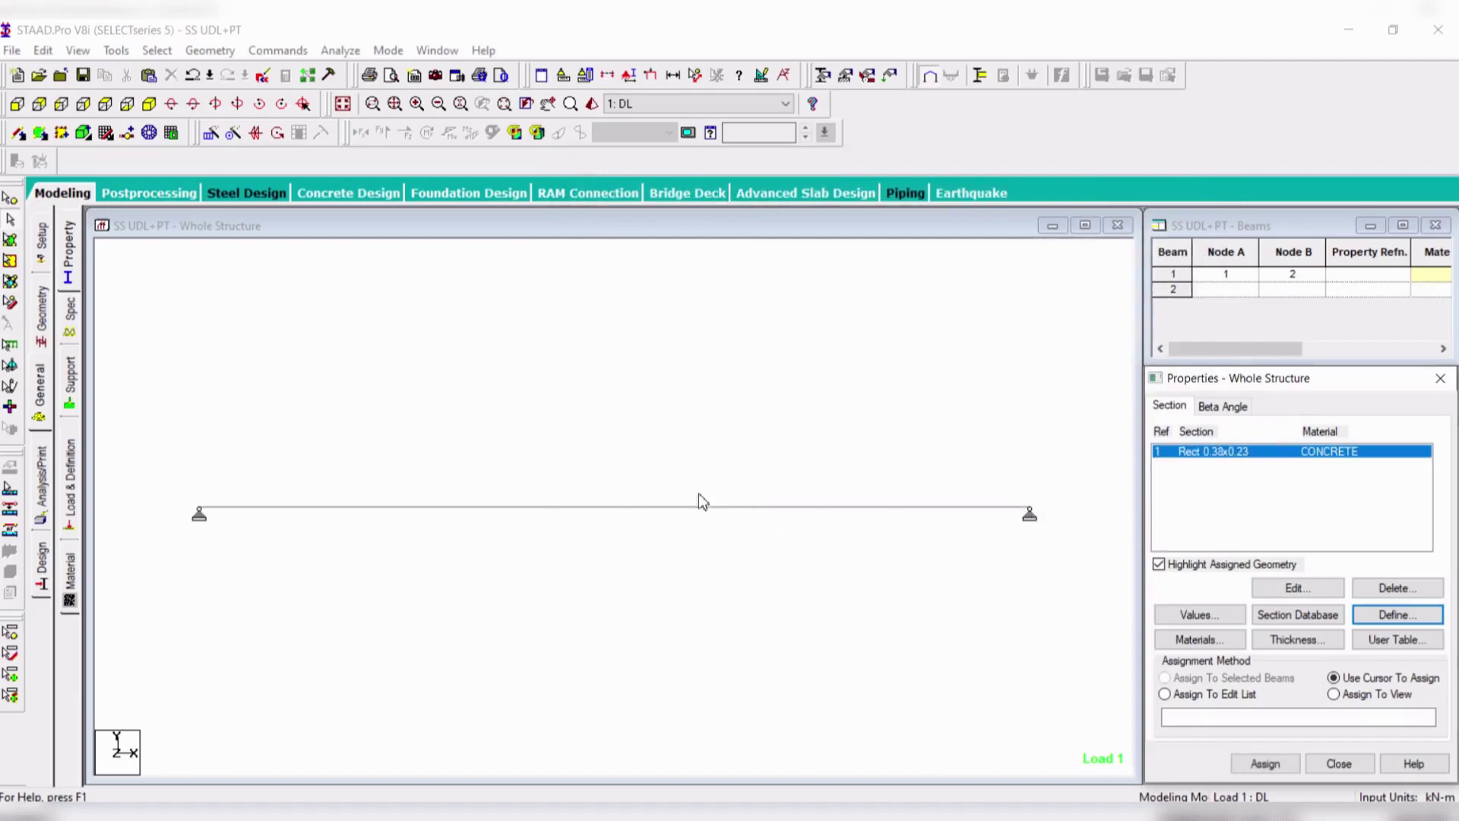
# - Check the dimensions of the rectangular concrete section and assign it to the selected beam
pyautogui.doubleClick(1240, 454)
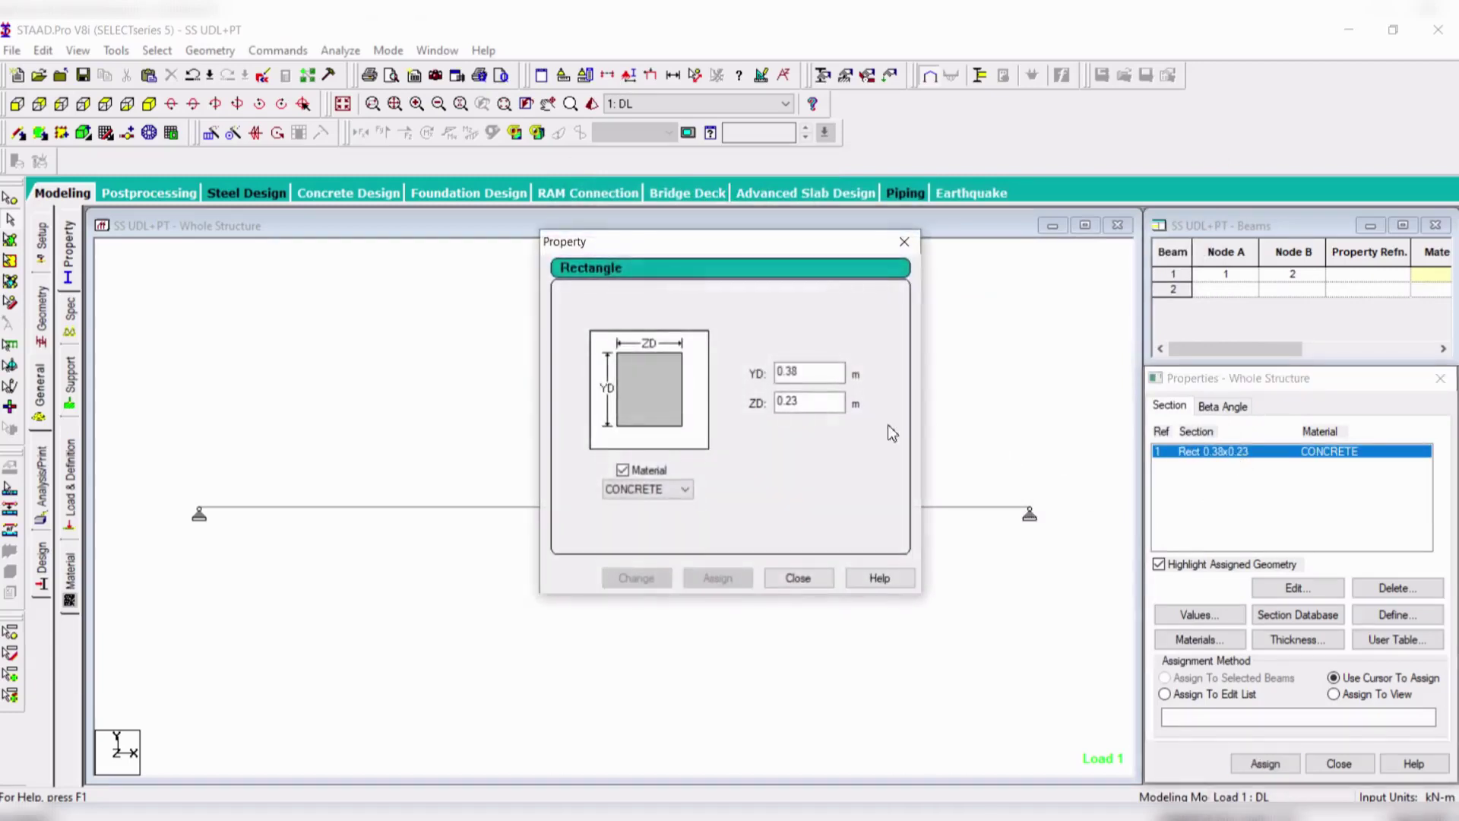
pyautogui.click(903, 241)
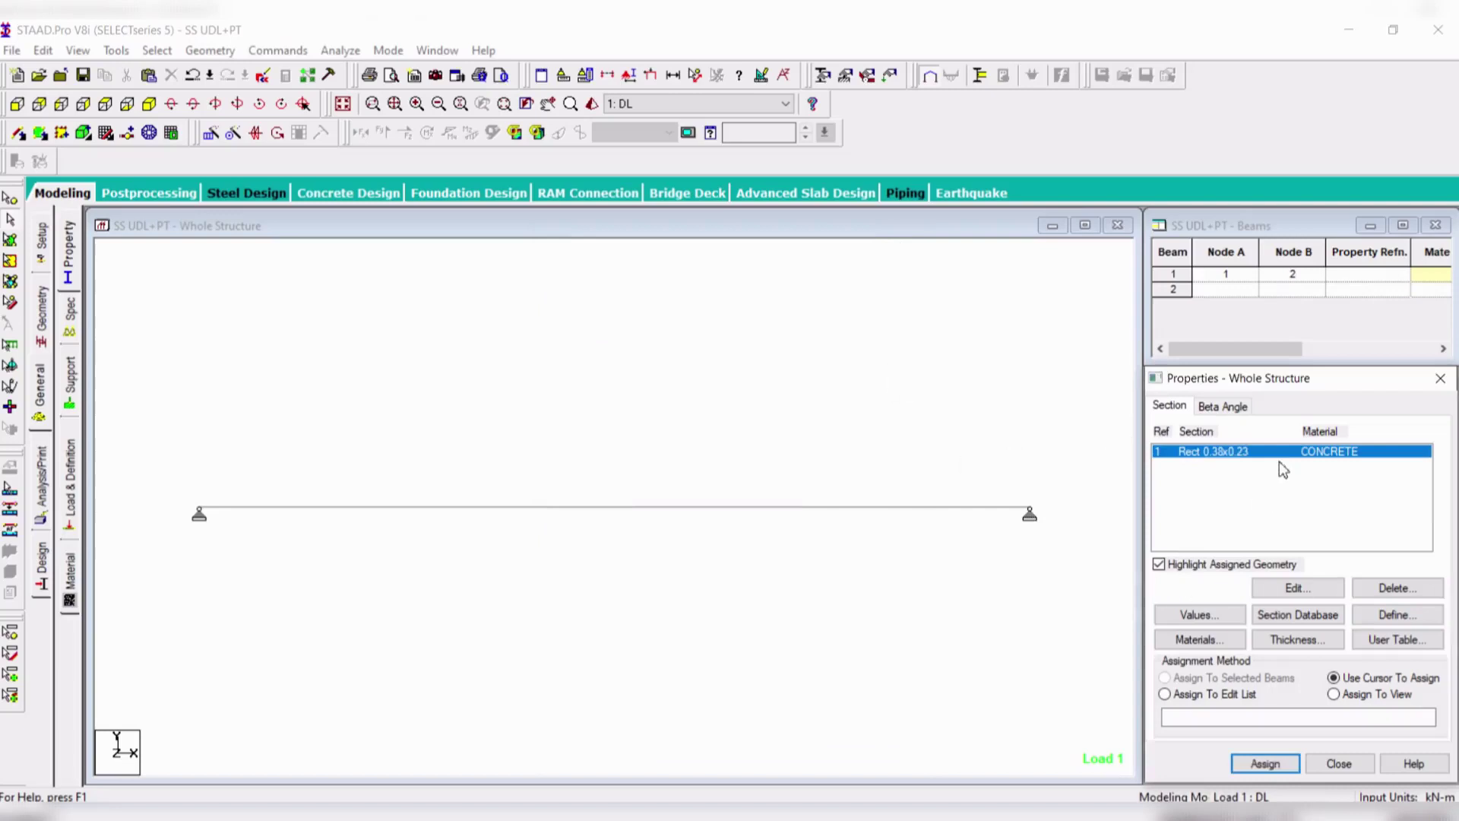
pyautogui.click(590, 508)
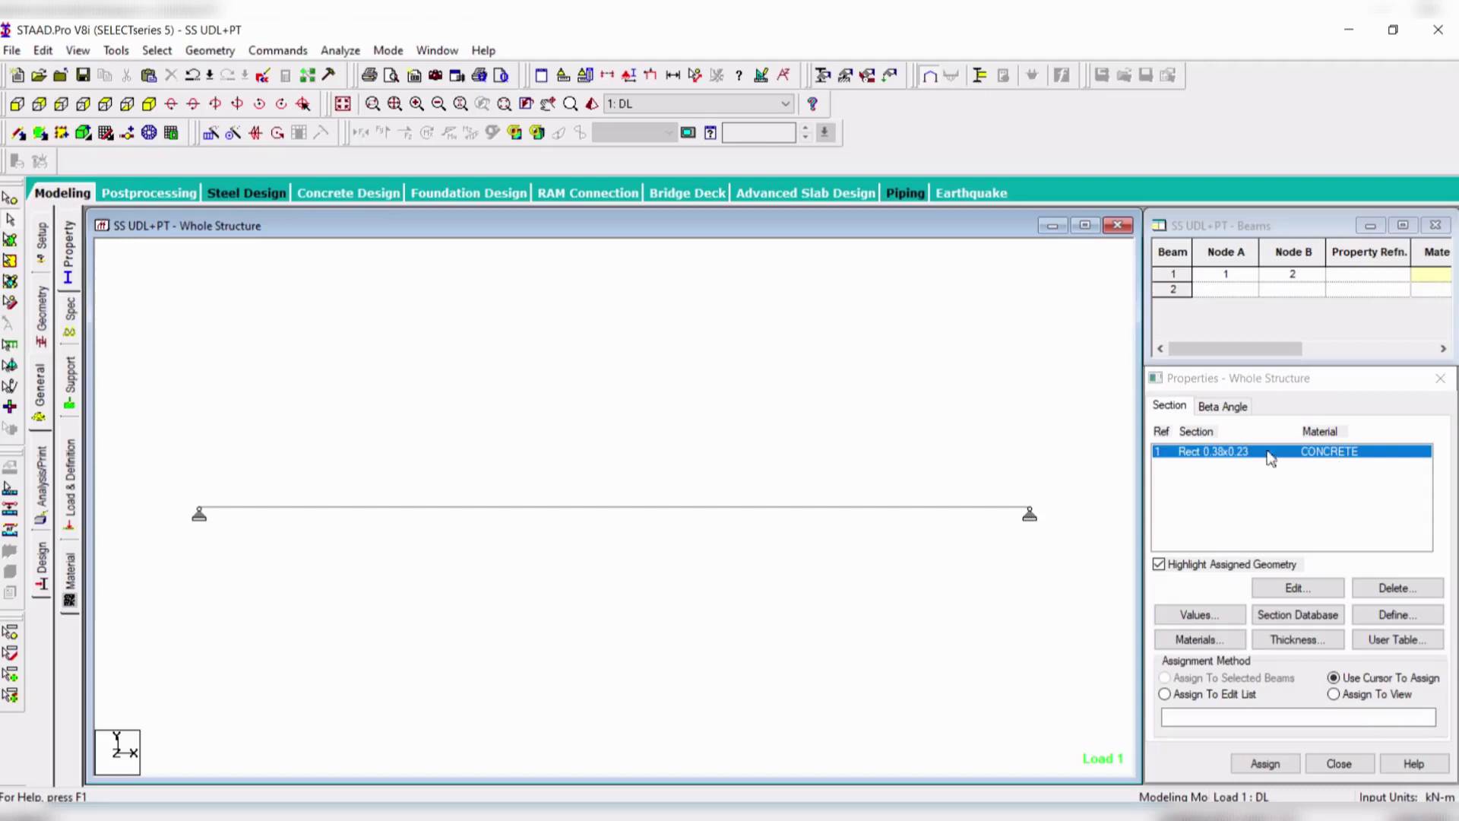
pyautogui.click(631, 508)
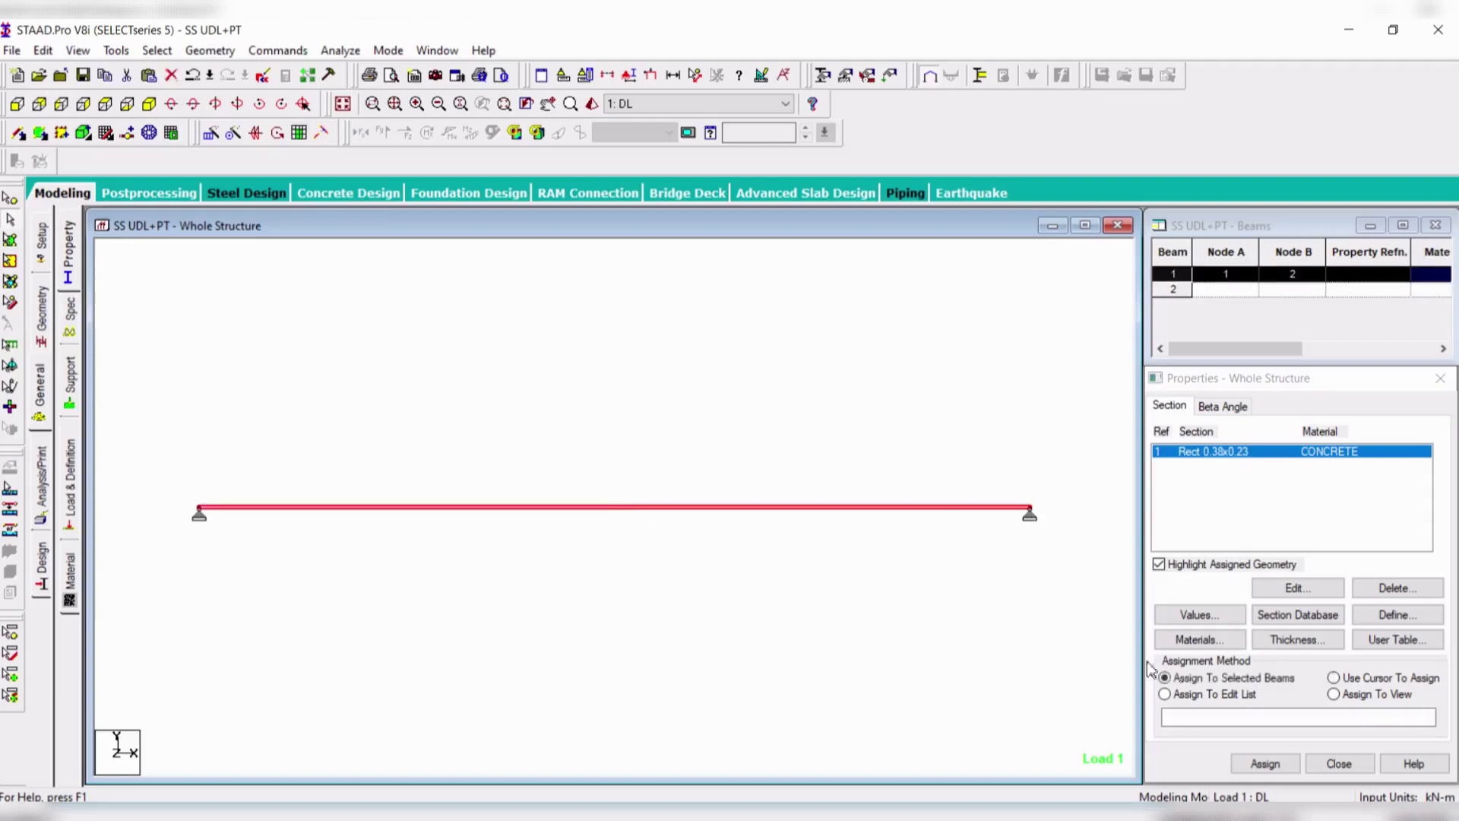
pyautogui.click(1265, 763)
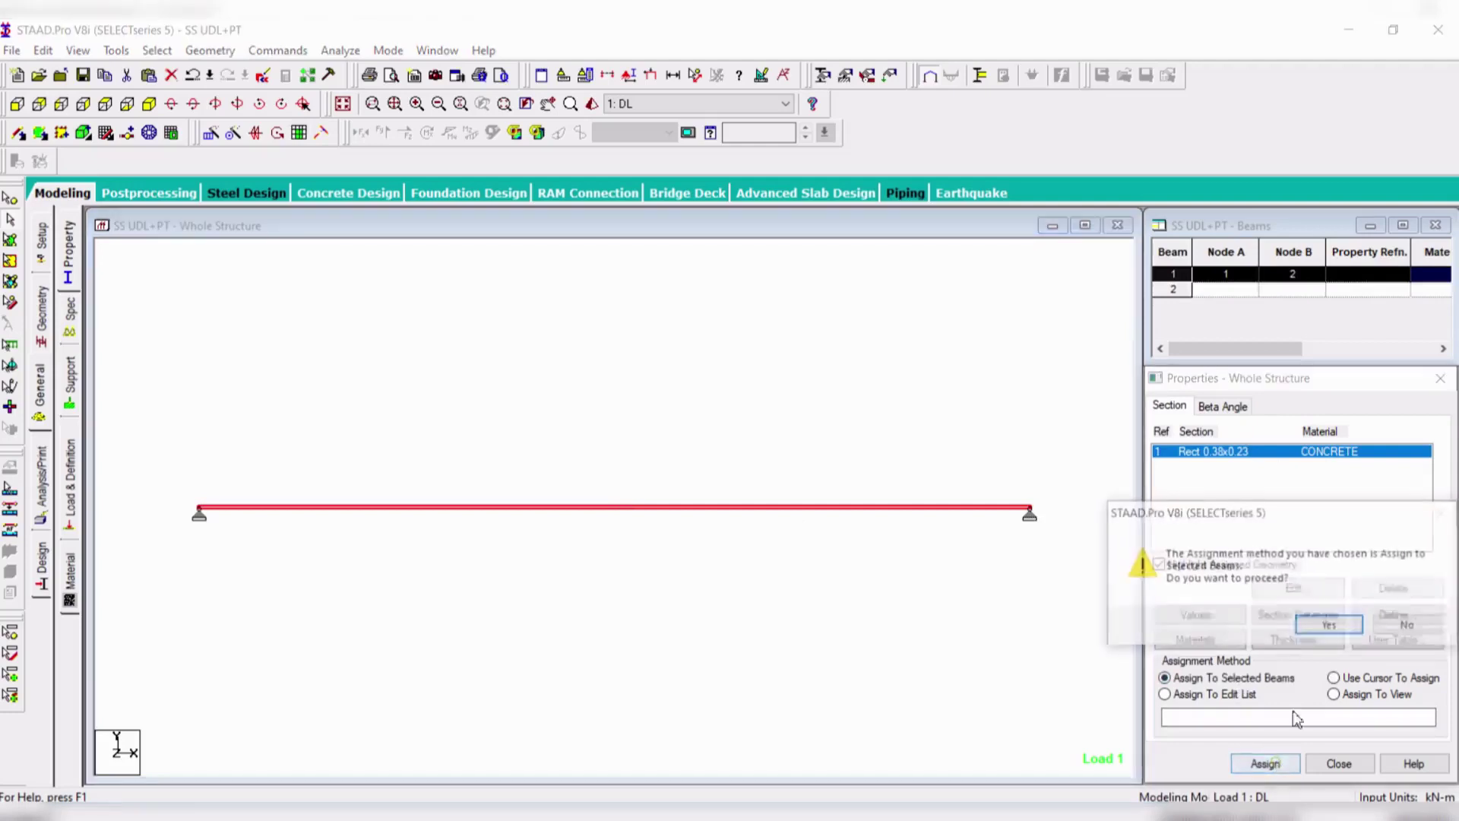
pyautogui.click(1330, 624)
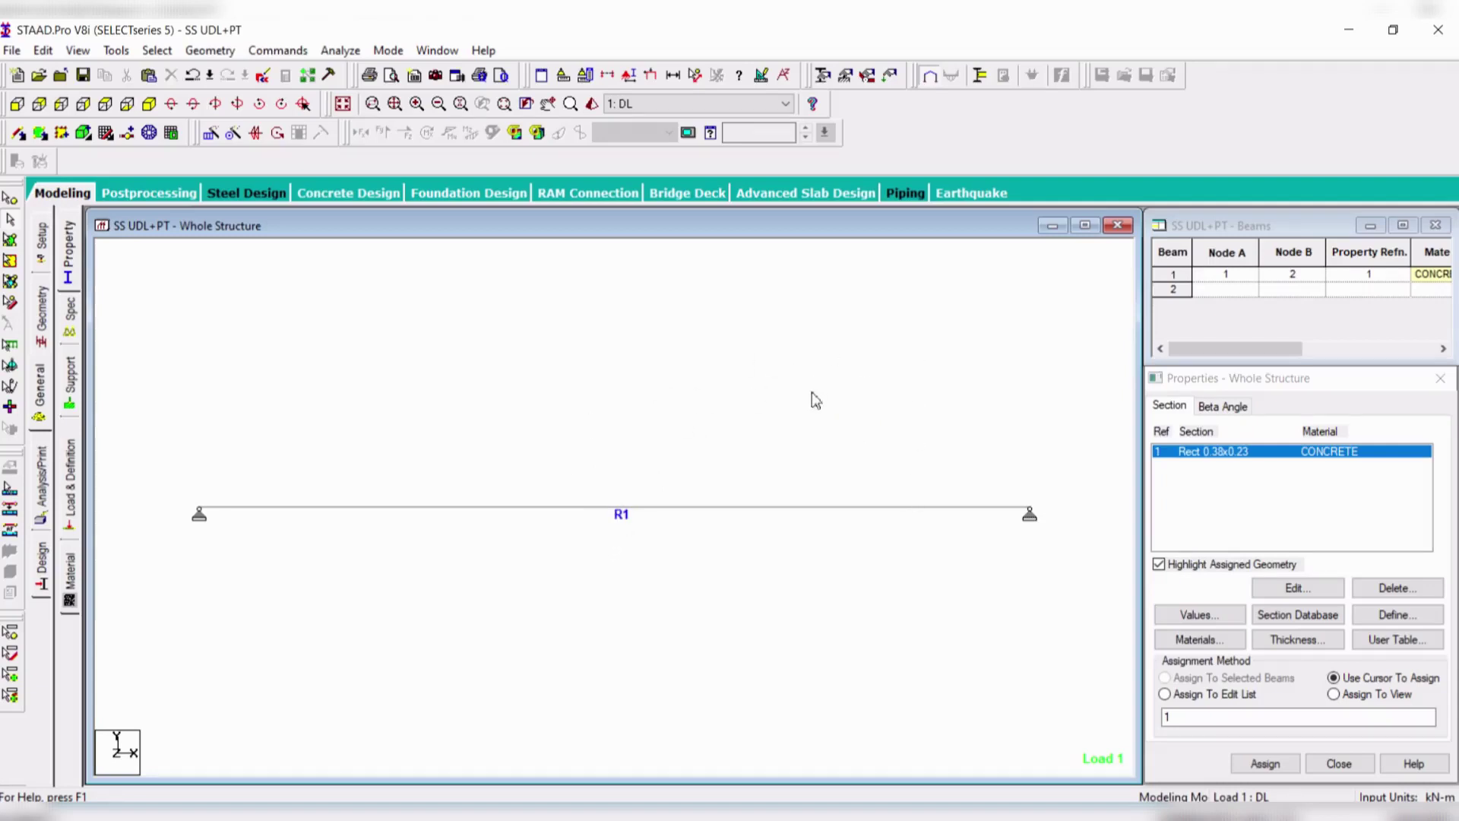
# - Review the YD and ZD dimensions of the beam's assigned section, then the supports of its end nodes
pyautogui.doubleClick(1190, 453)
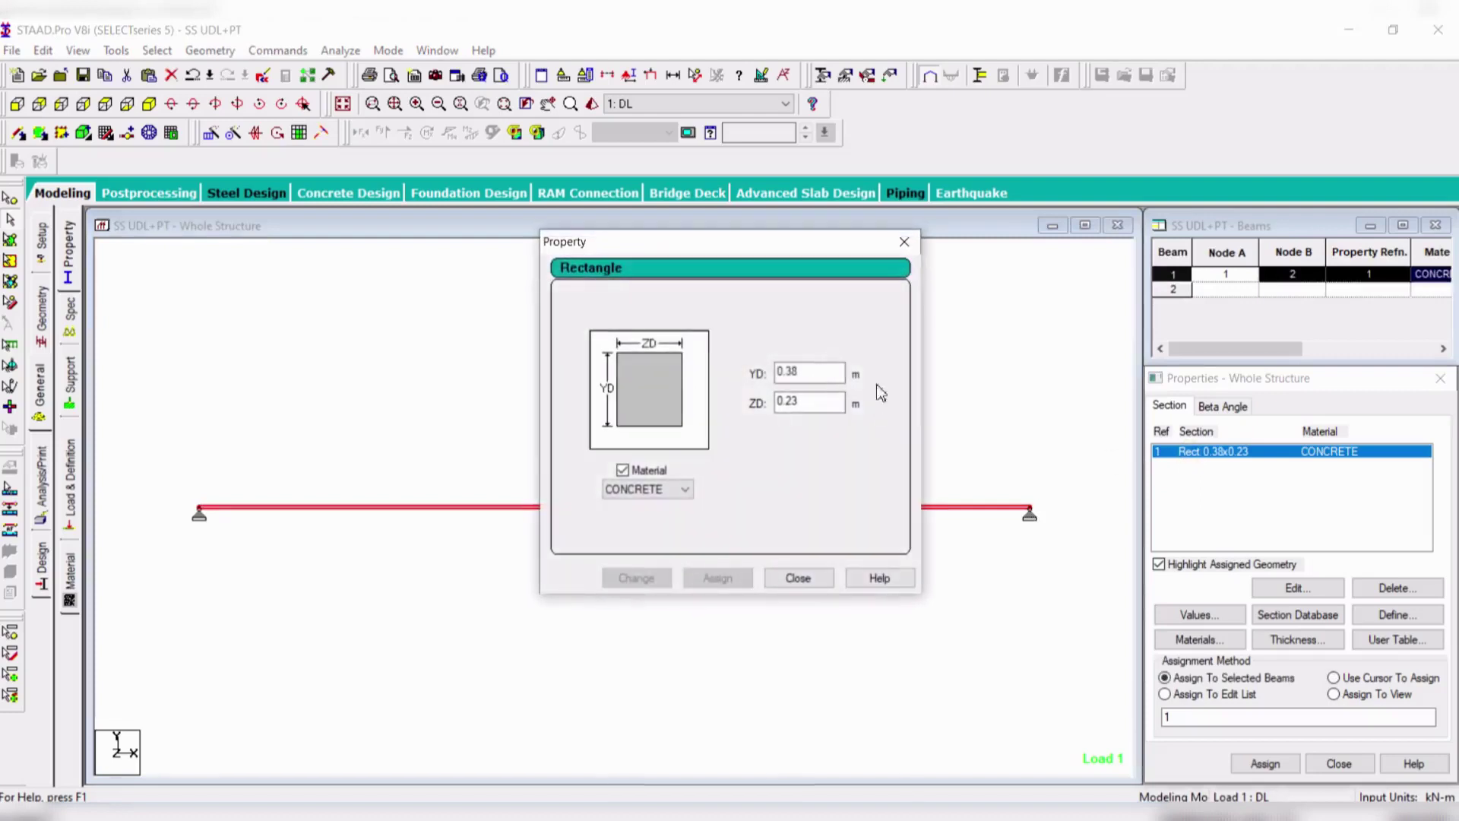
pyautogui.click(813, 400)
pyautogui.click(813, 372)
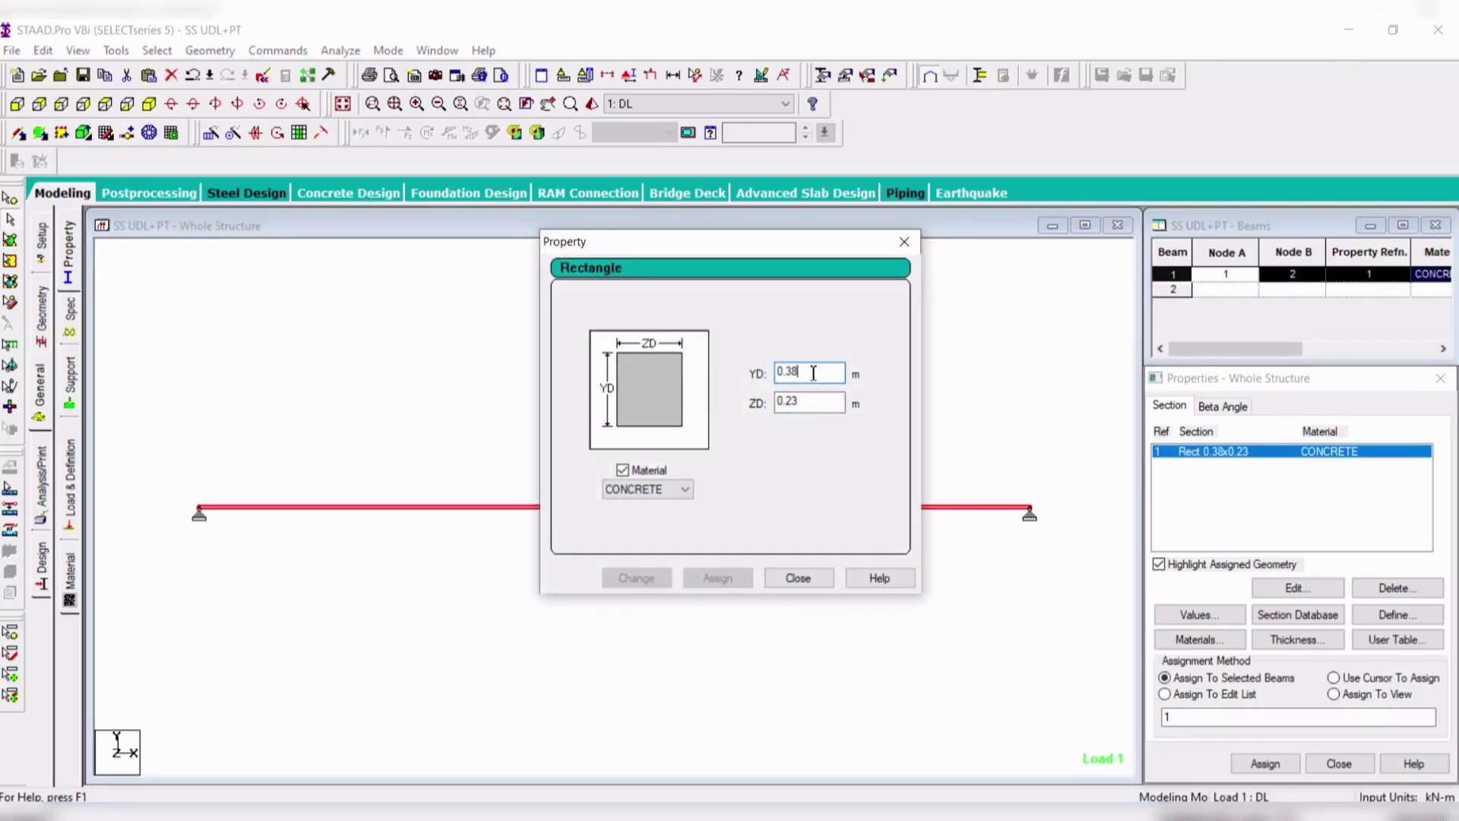
pyautogui.click(905, 242)
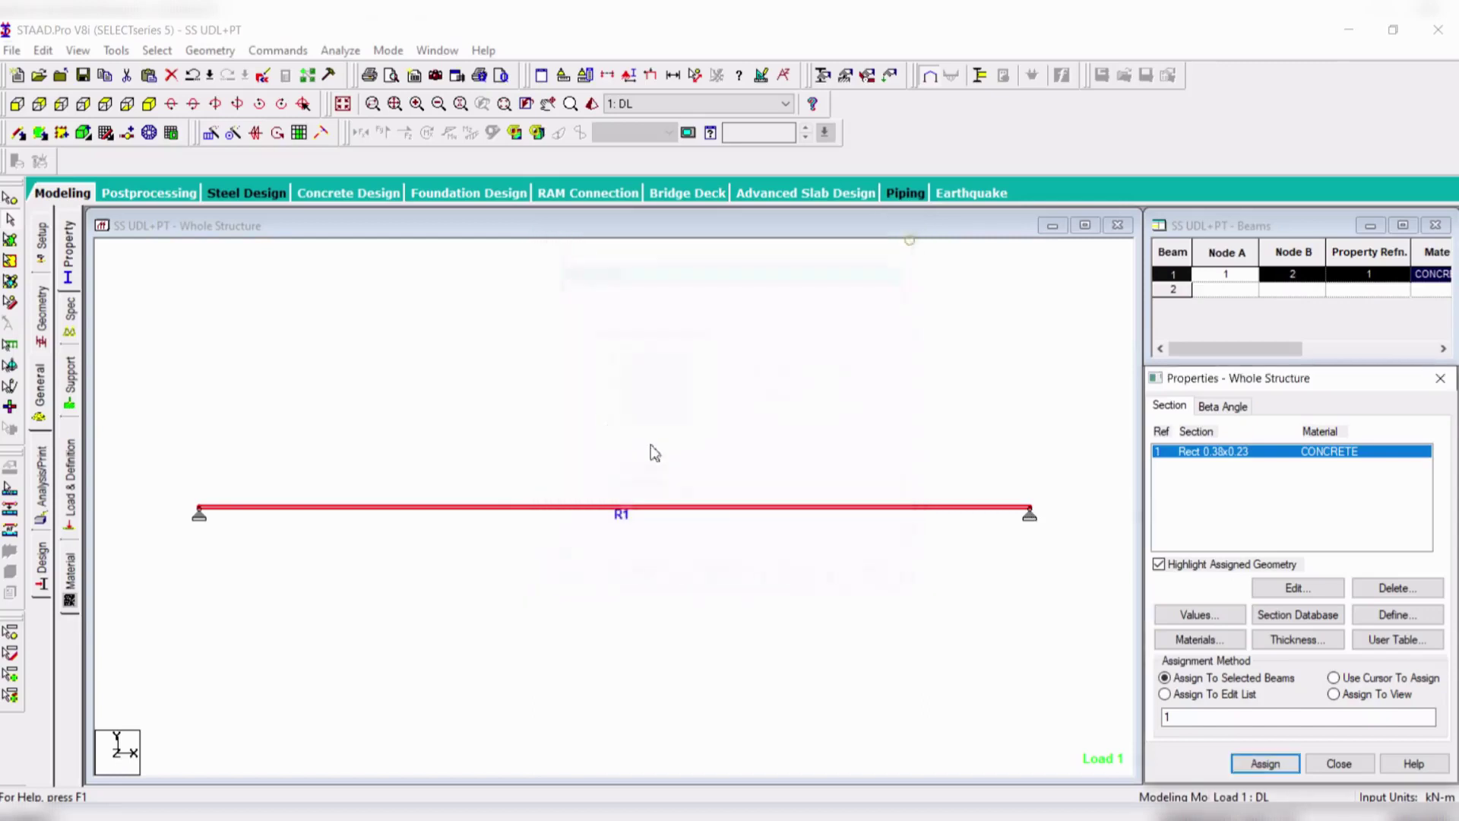
pyautogui.click(646, 480)
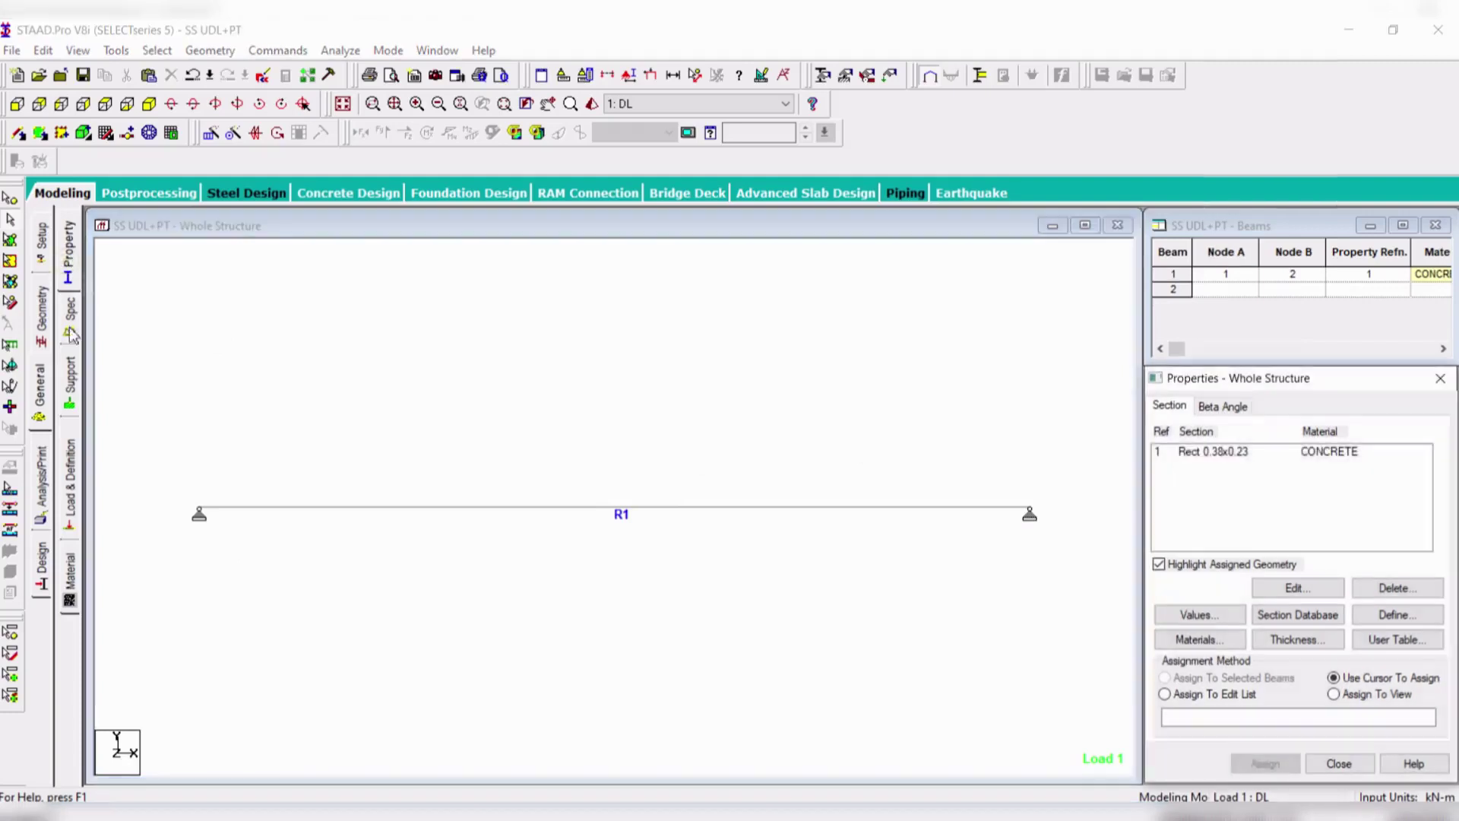
pyautogui.click(68, 384)
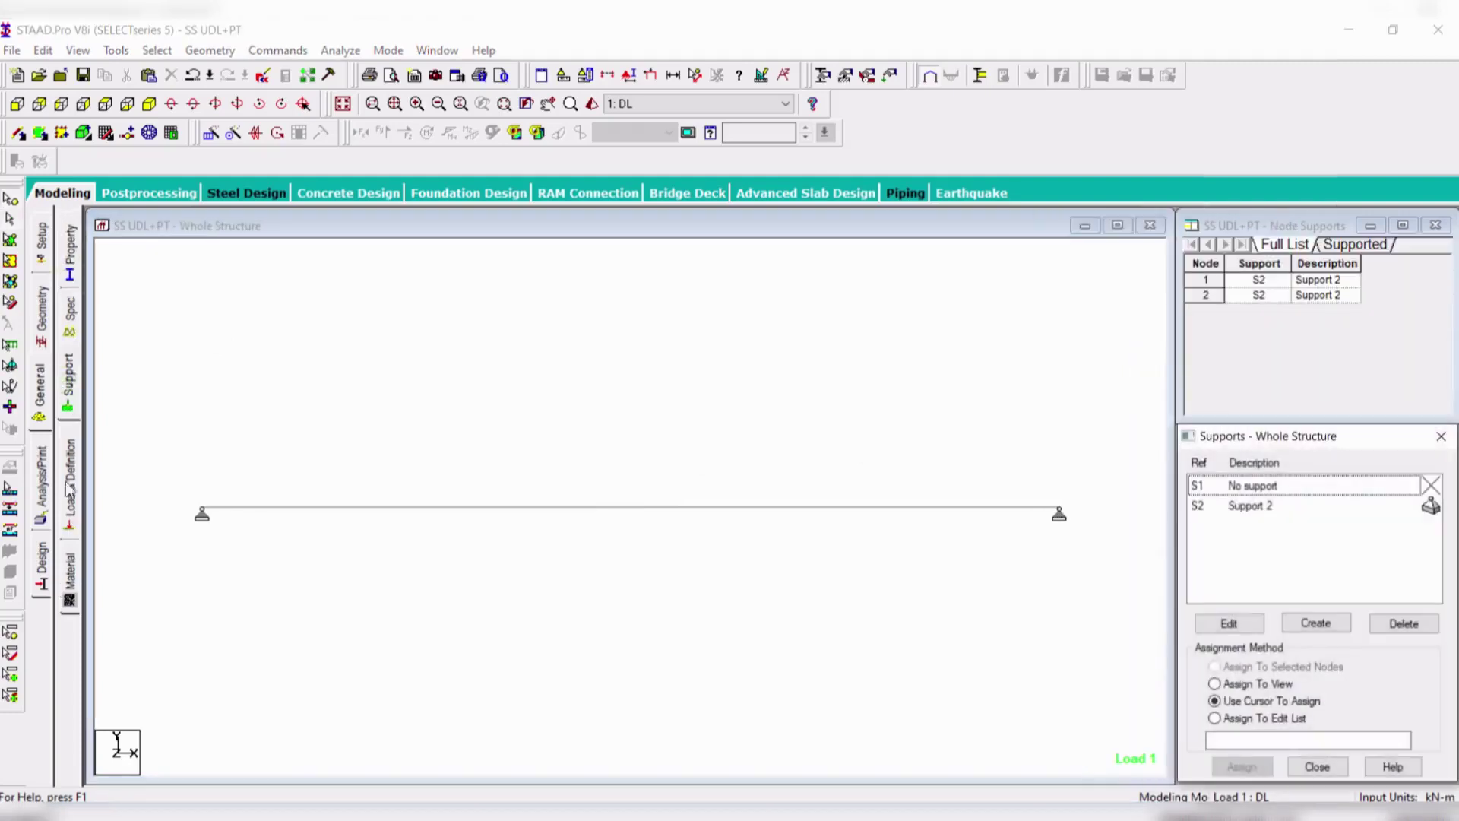
# - Review the beam's assigned material and its rectangular section's YD and ZD dimensions, then clear the selection
pyautogui.click(66, 579)
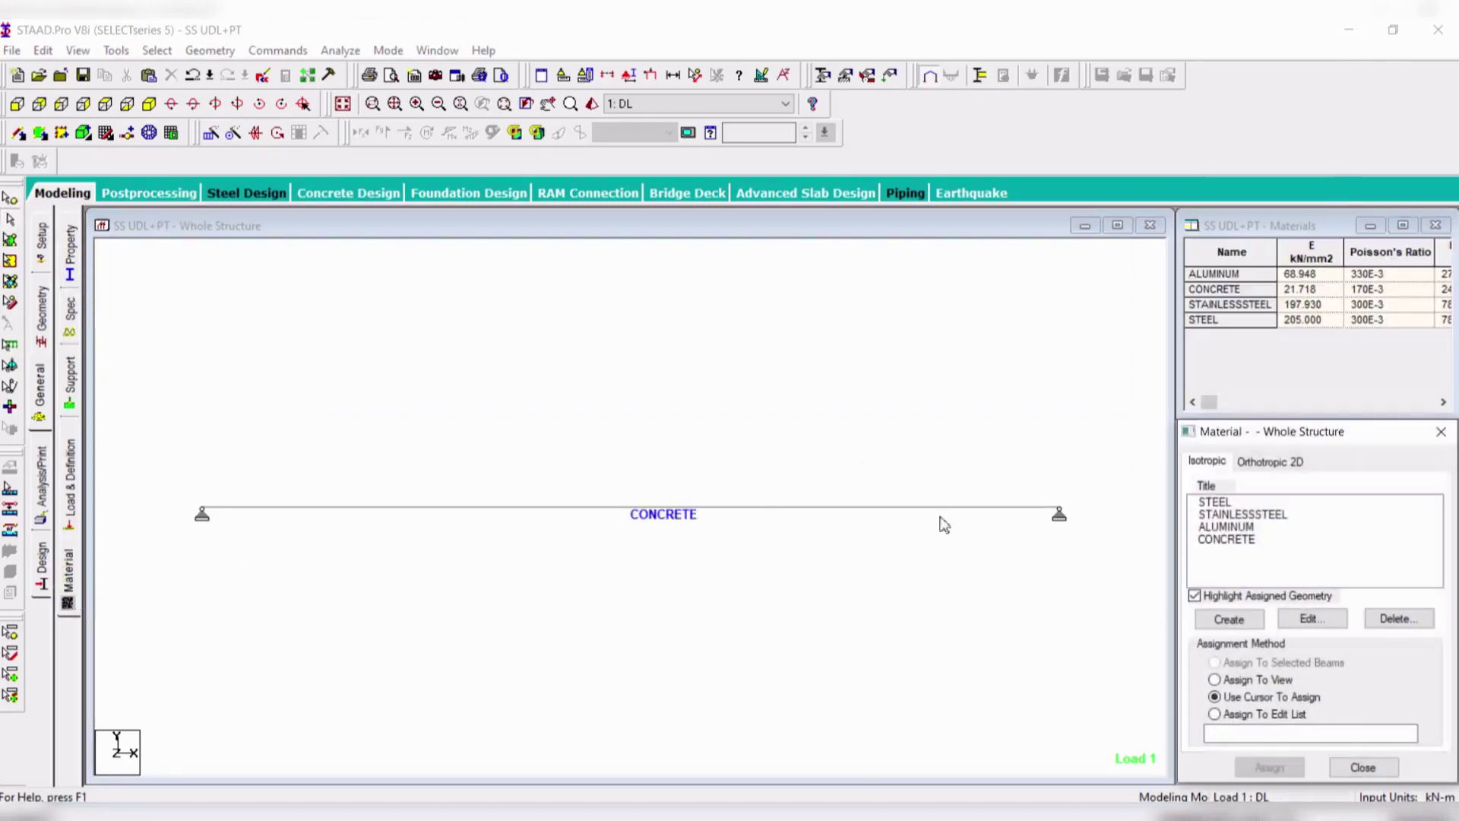
pyautogui.click(70, 259)
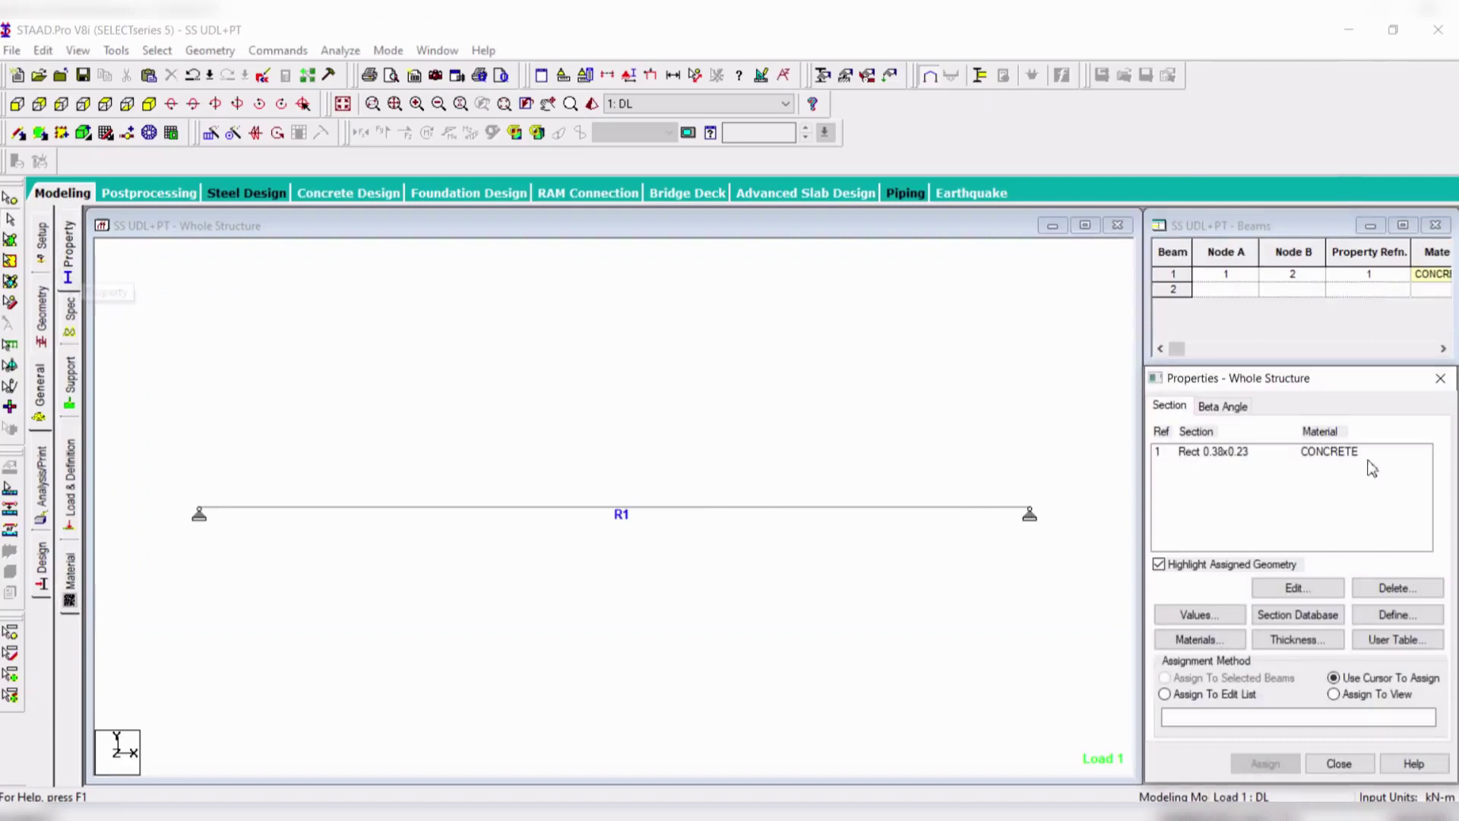
pyautogui.click(1343, 455)
pyautogui.doubleClick(1345, 455)
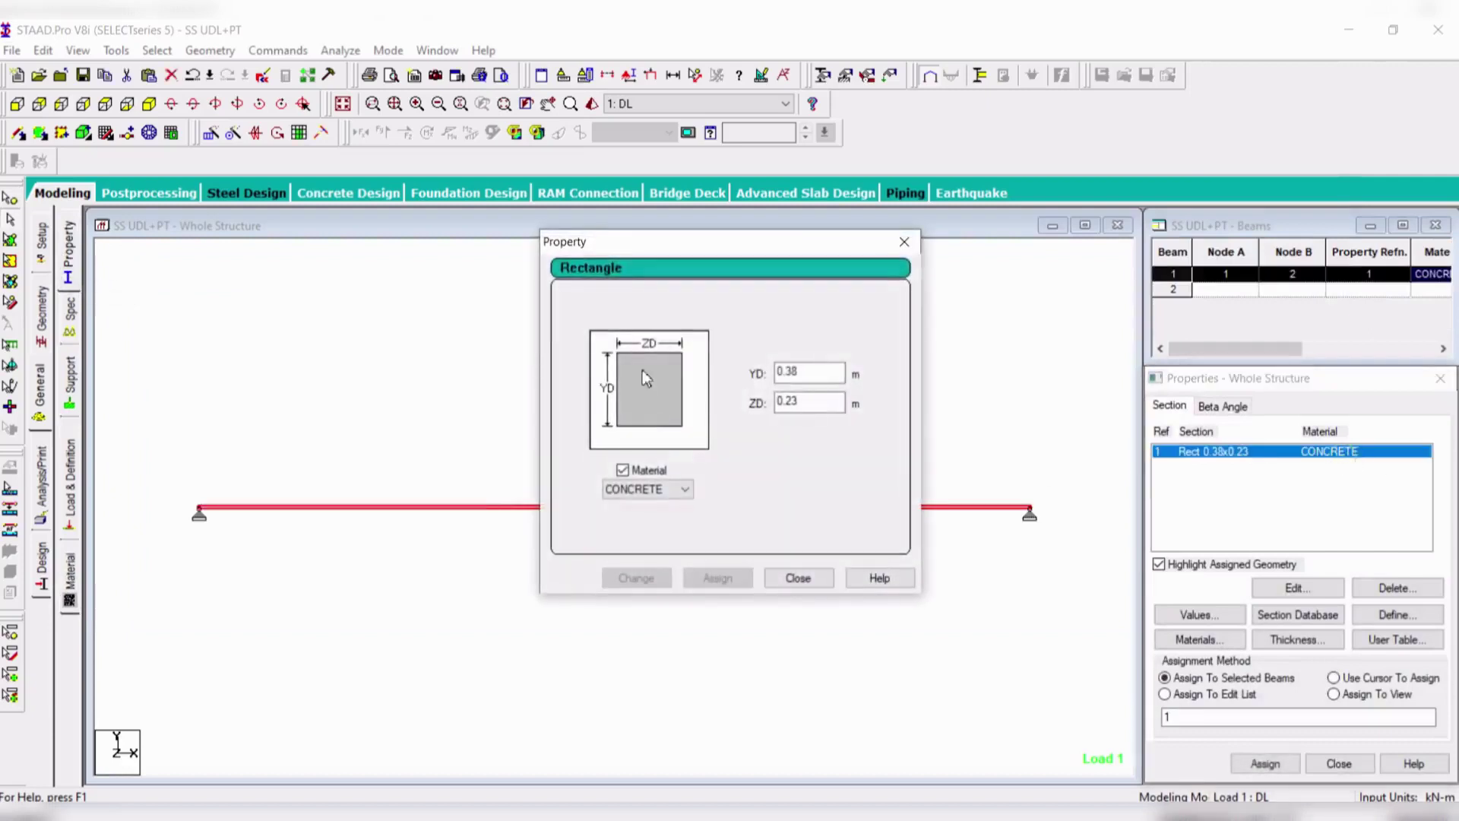
pyautogui.click(904, 237)
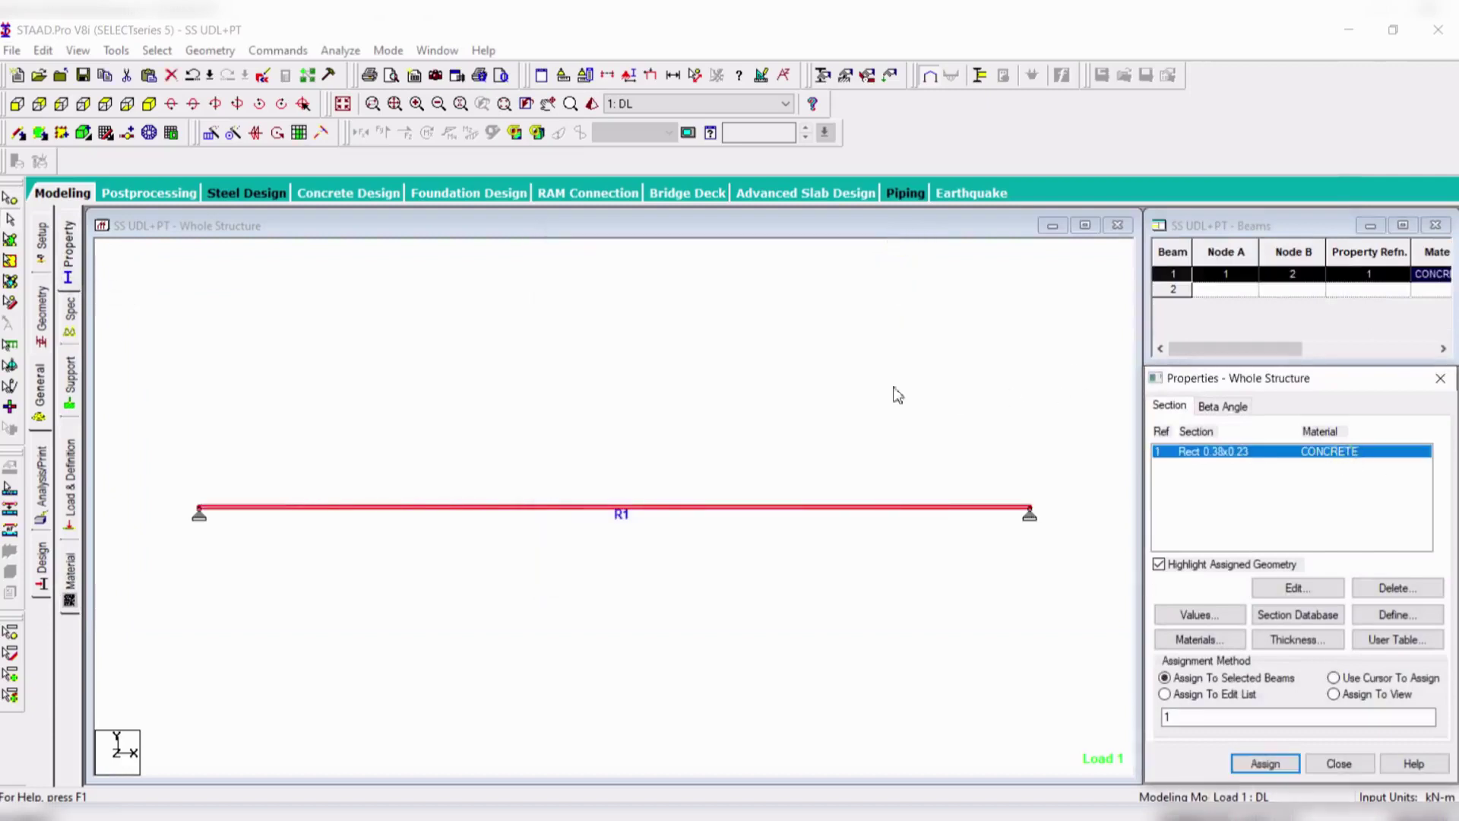
pyautogui.click(812, 378)
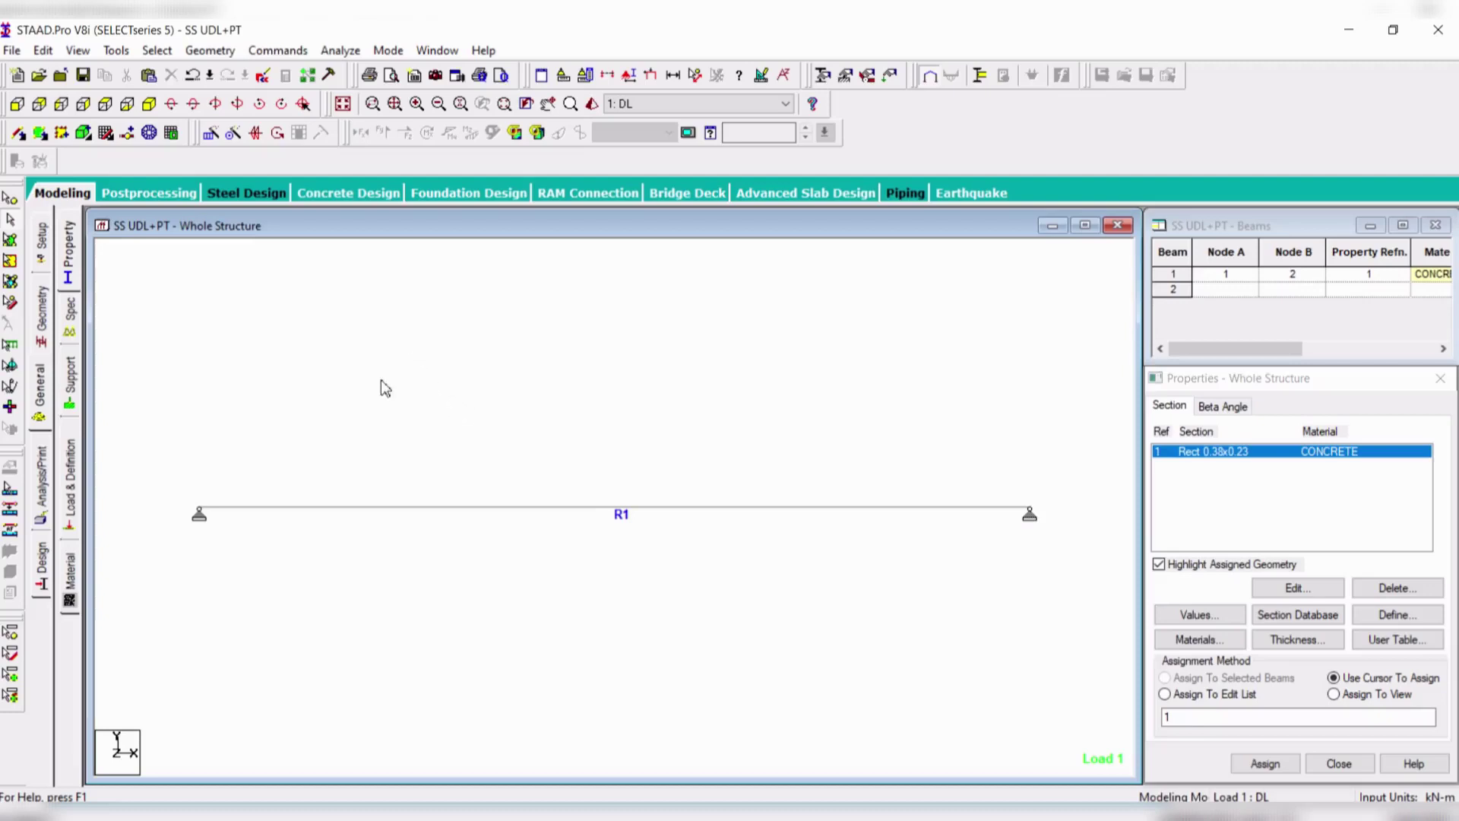
# - Add a Perform Analysis command with the No Print option
pyautogui.click(339, 52)
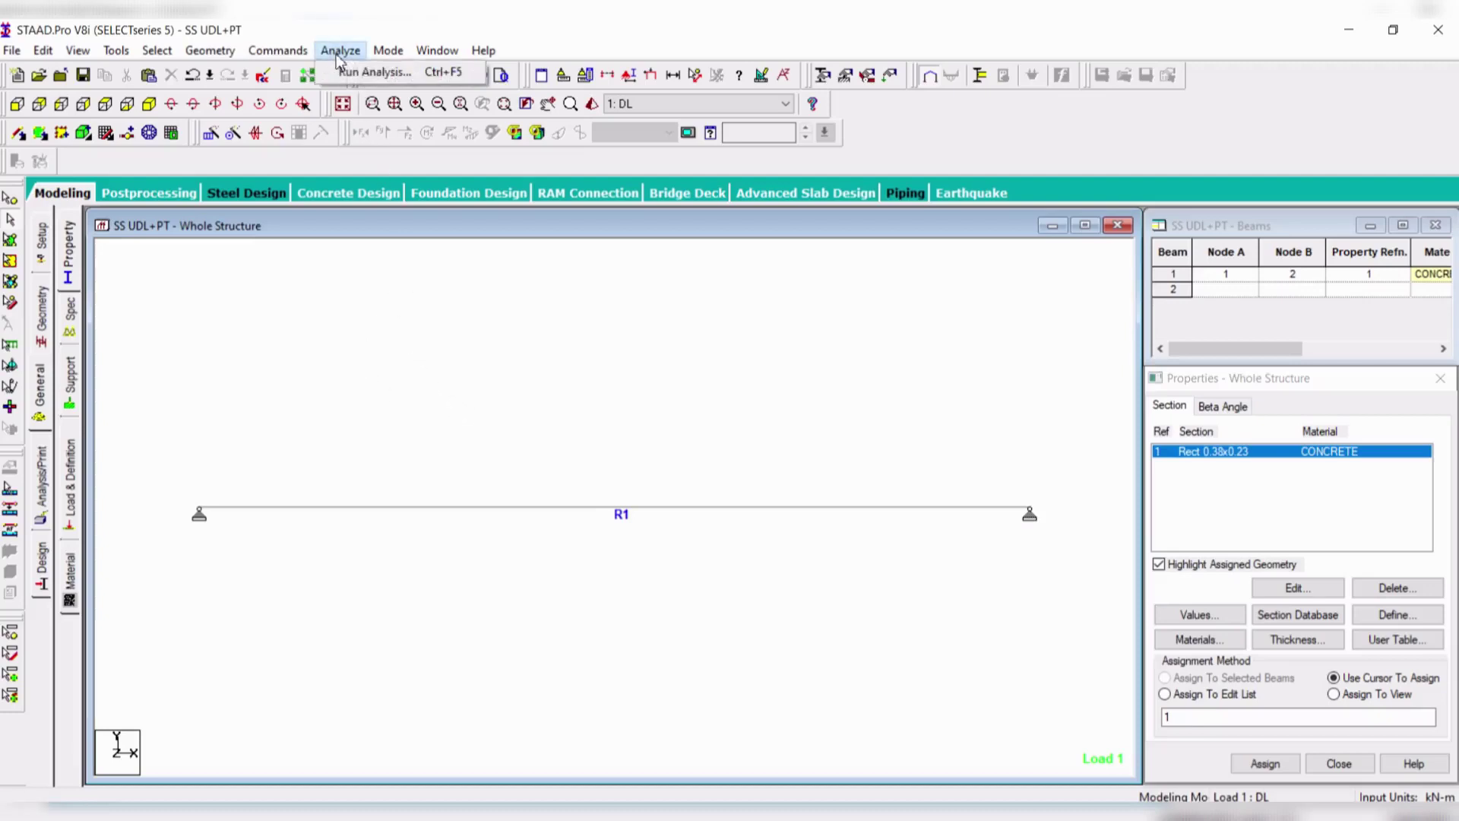
pyautogui.moveTo(281, 54)
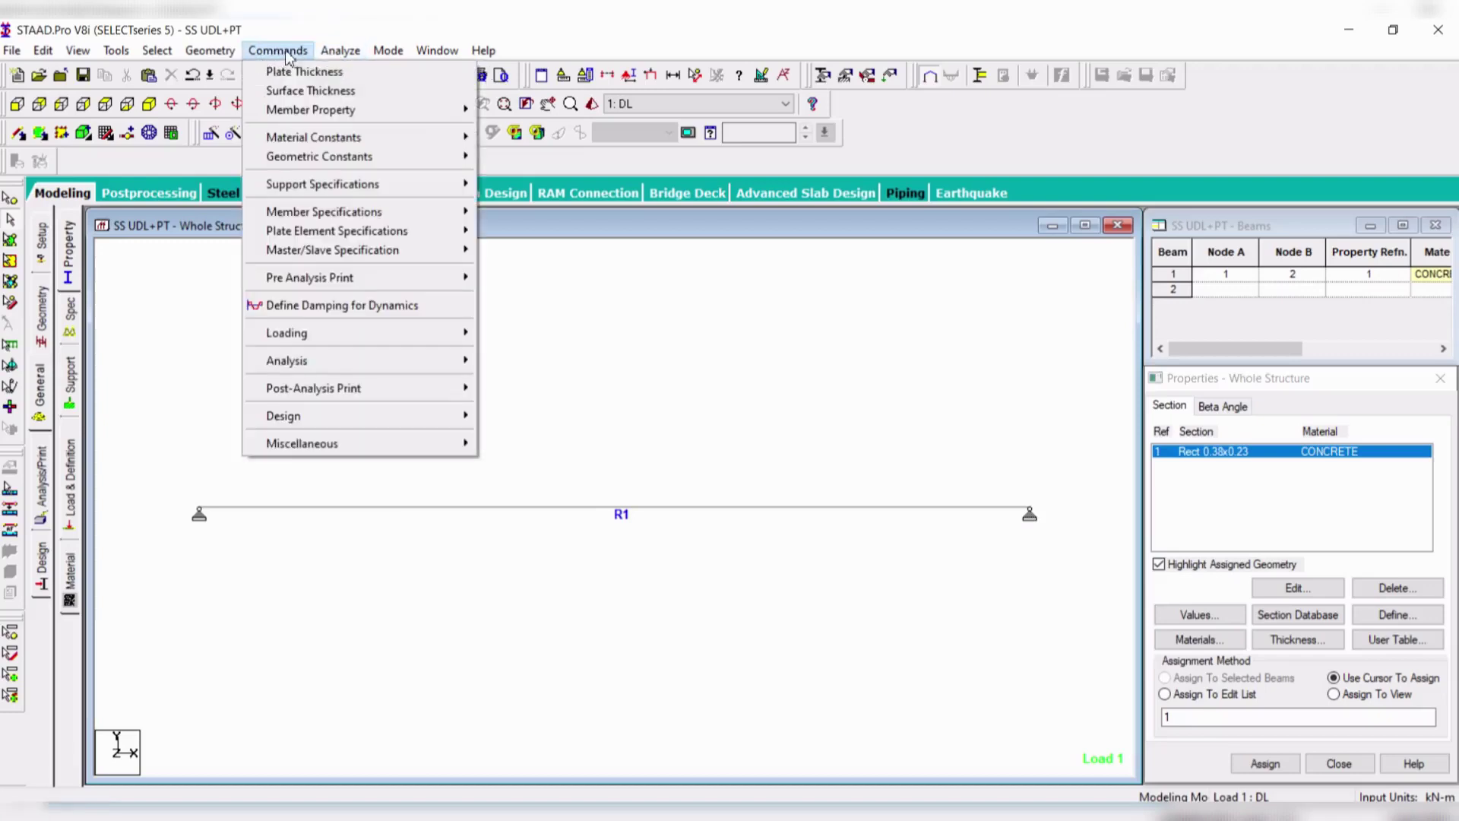
pyautogui.moveTo(340, 54)
pyautogui.moveTo(356, 360)
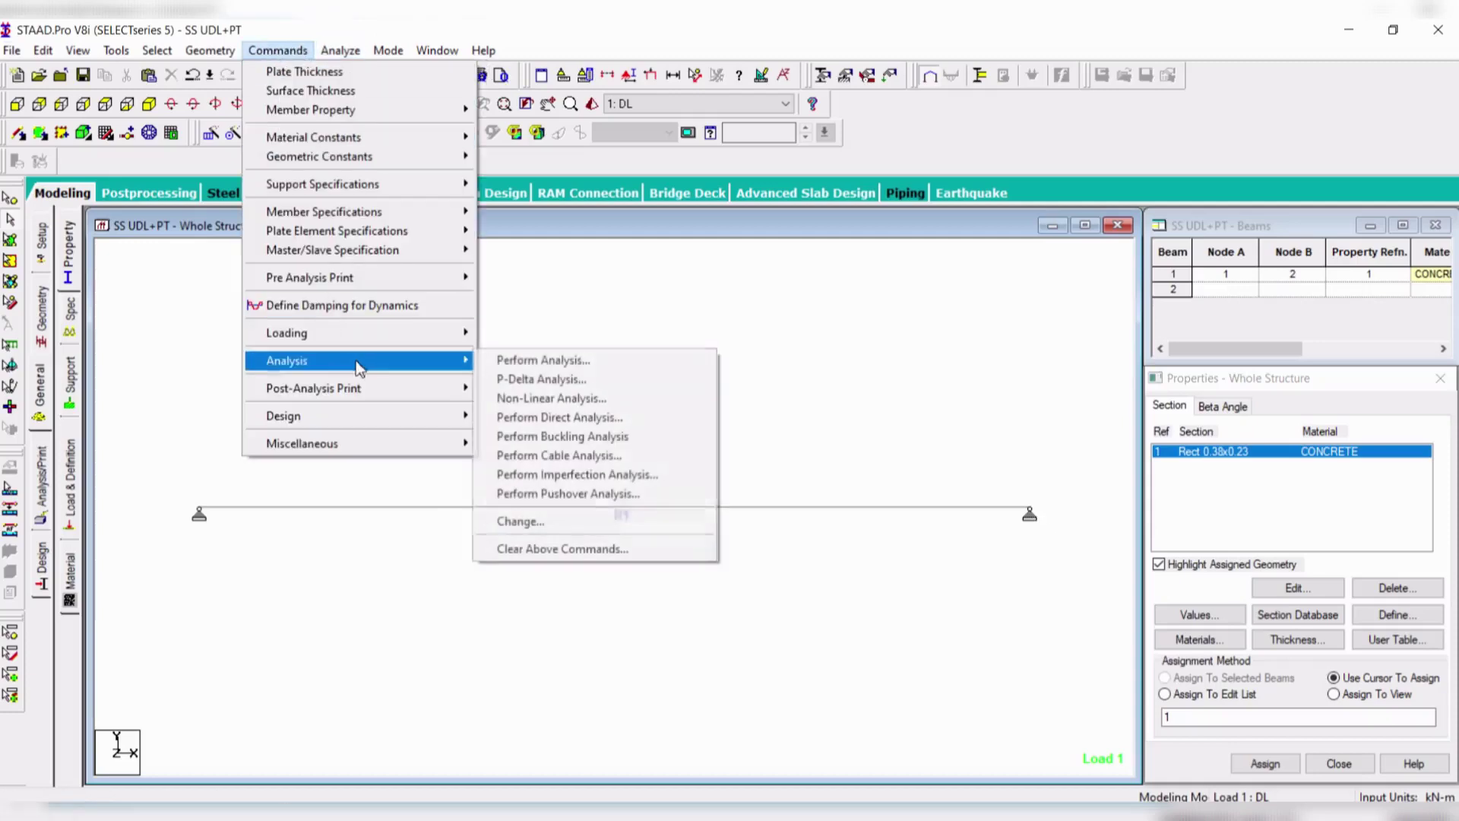
pyautogui.click(578, 363)
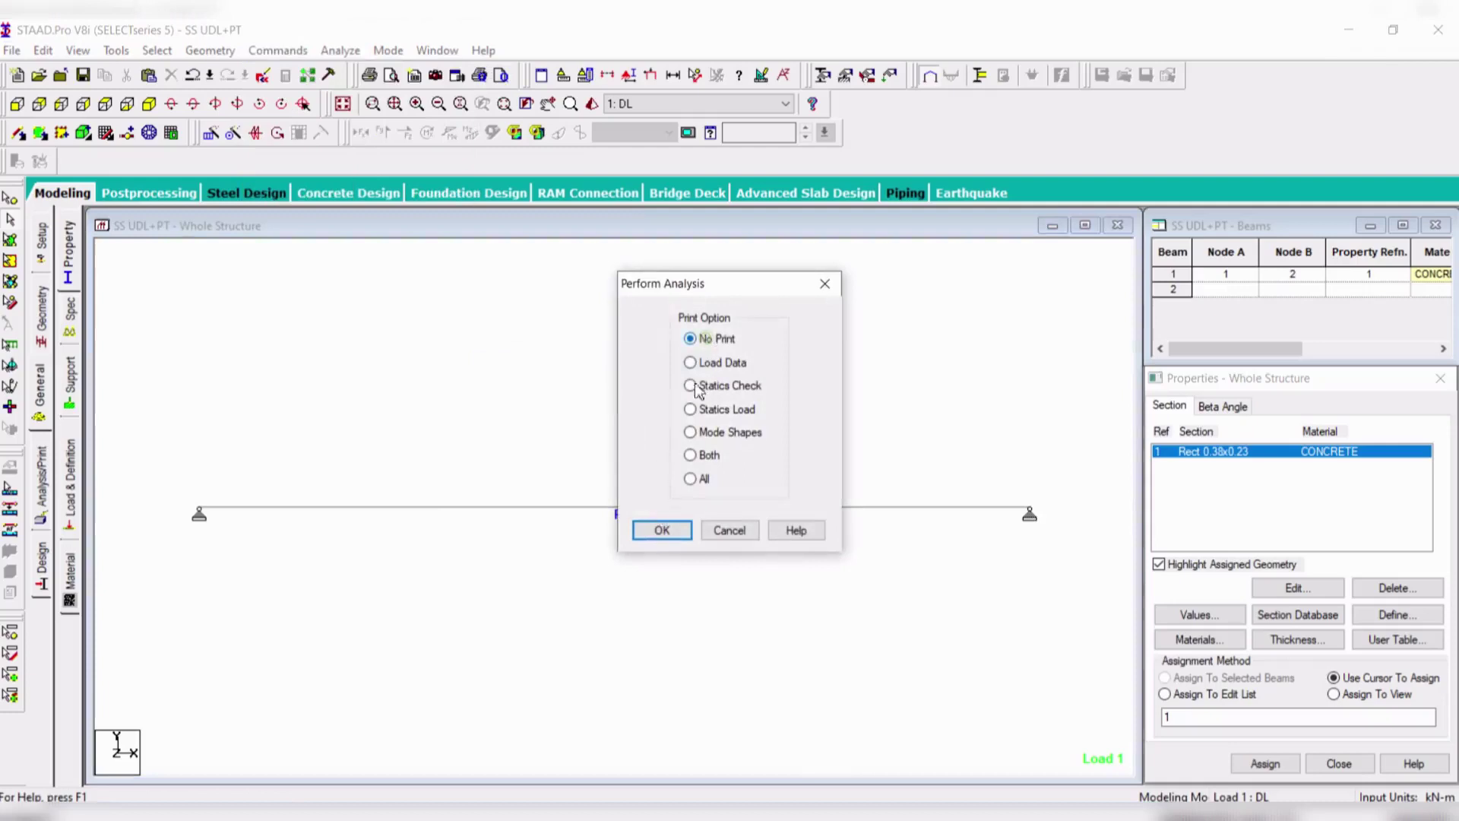
pyautogui.click(661, 531)
# - Run the analysis of the structure and check its error and warning summary
pyautogui.click(340, 50)
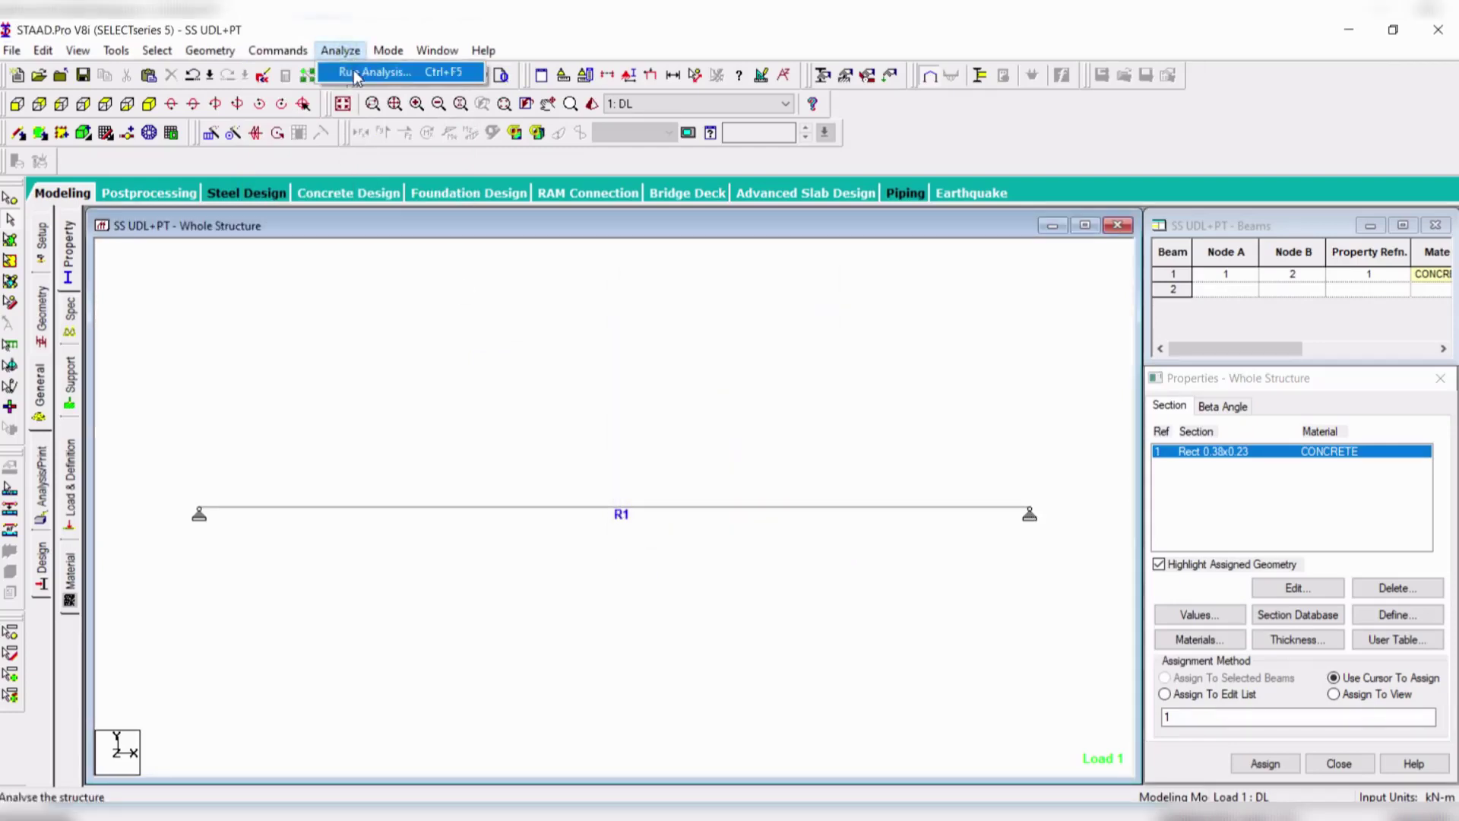
pyautogui.click(354, 74)
pyautogui.click(594, 452)
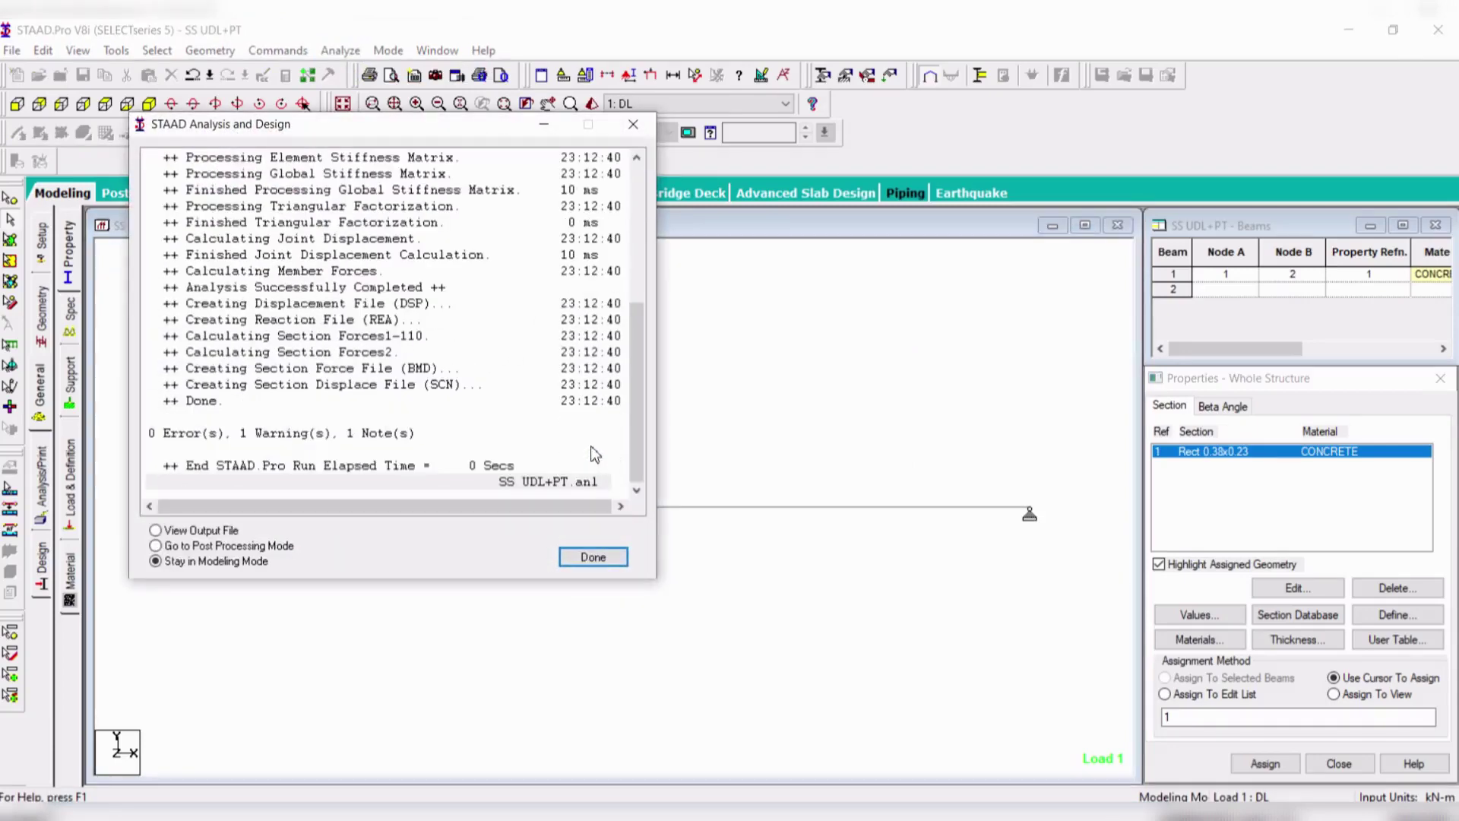
pyautogui.click(168, 437)
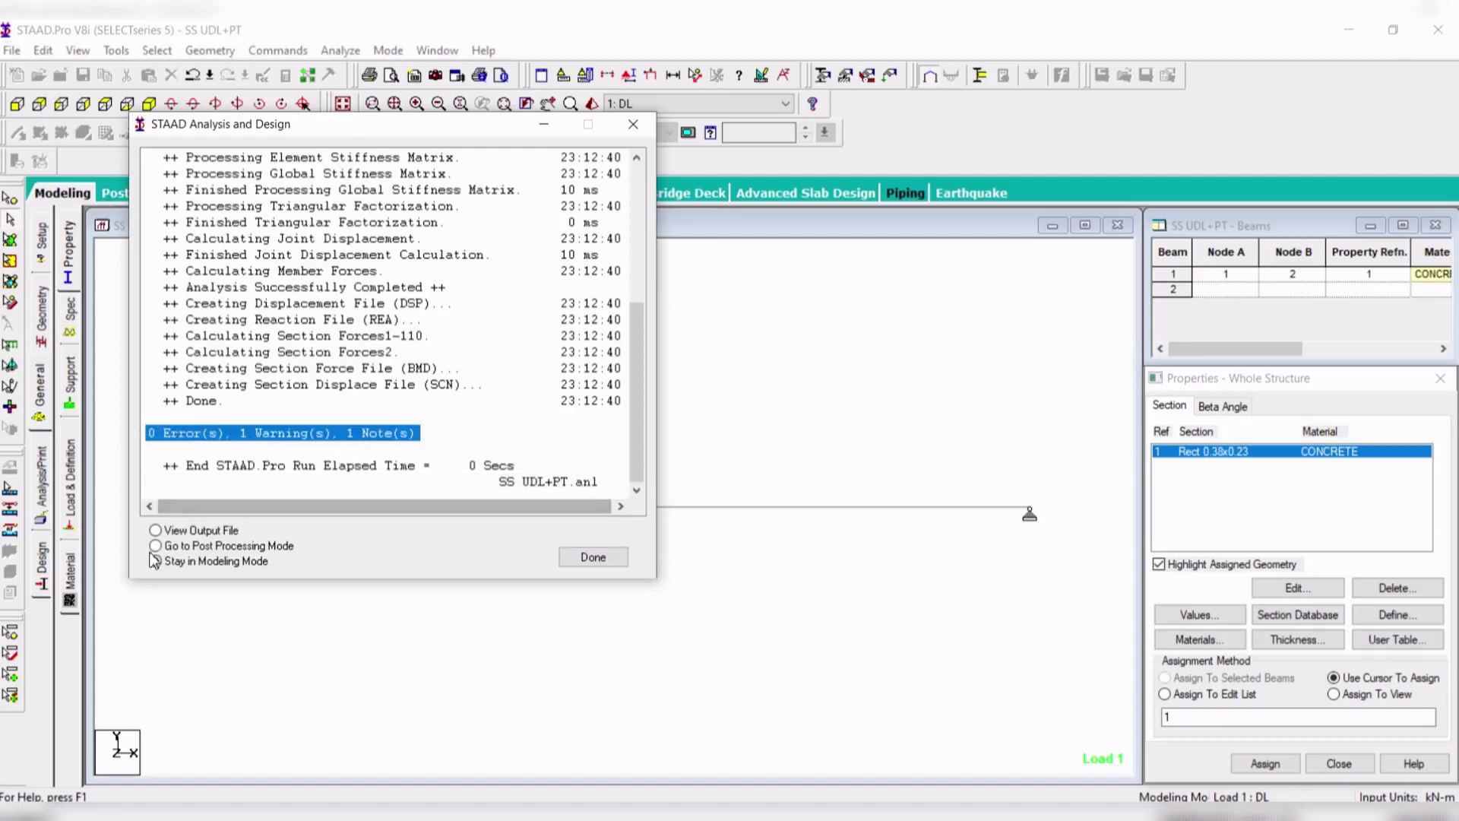
# - Leave the analysis report for Post Processing Mode and set up the results with load case 1 DL selected
pyautogui.click(184, 531)
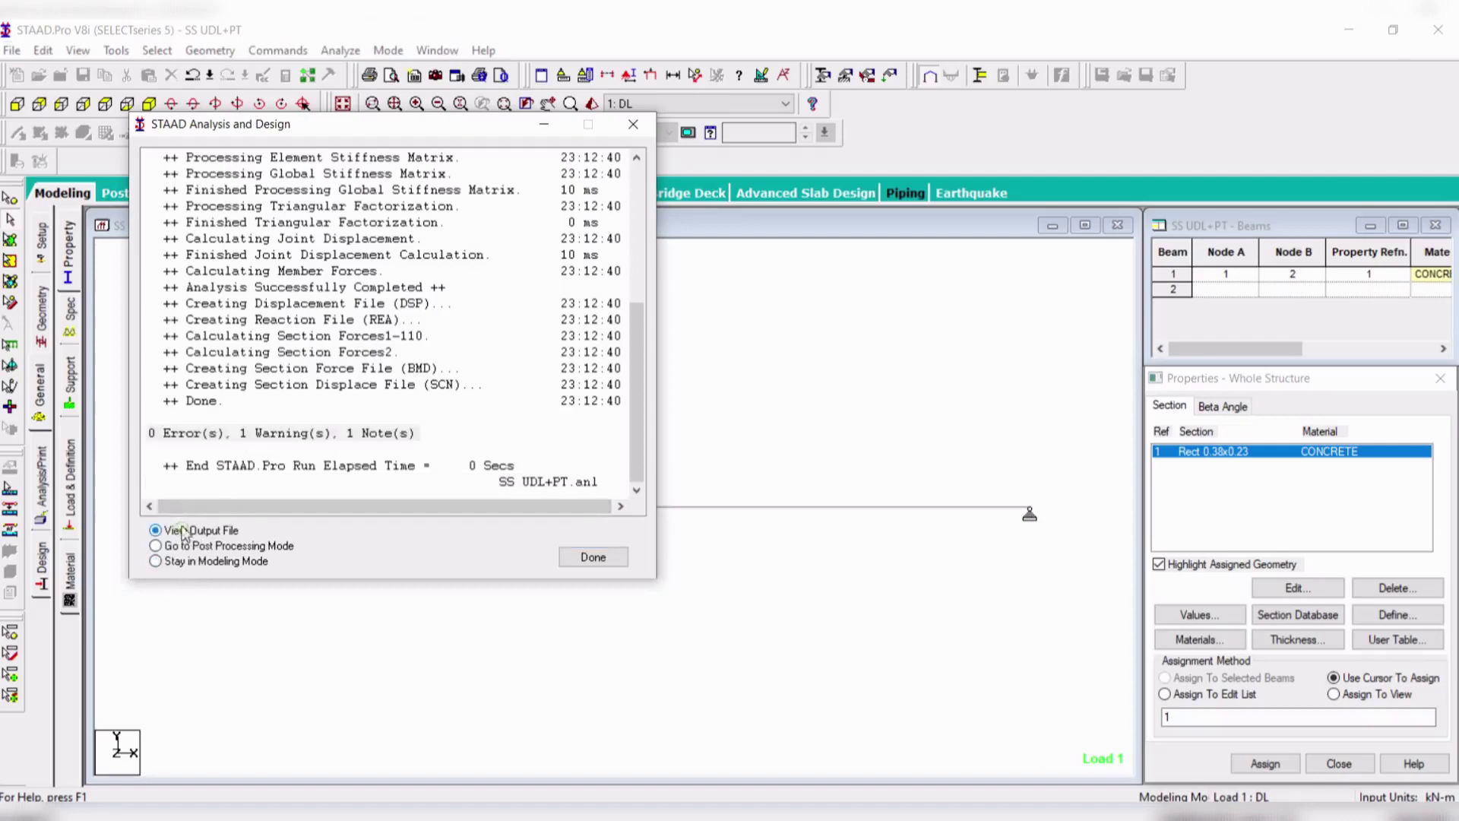
pyautogui.click(182, 546)
pyautogui.click(593, 558)
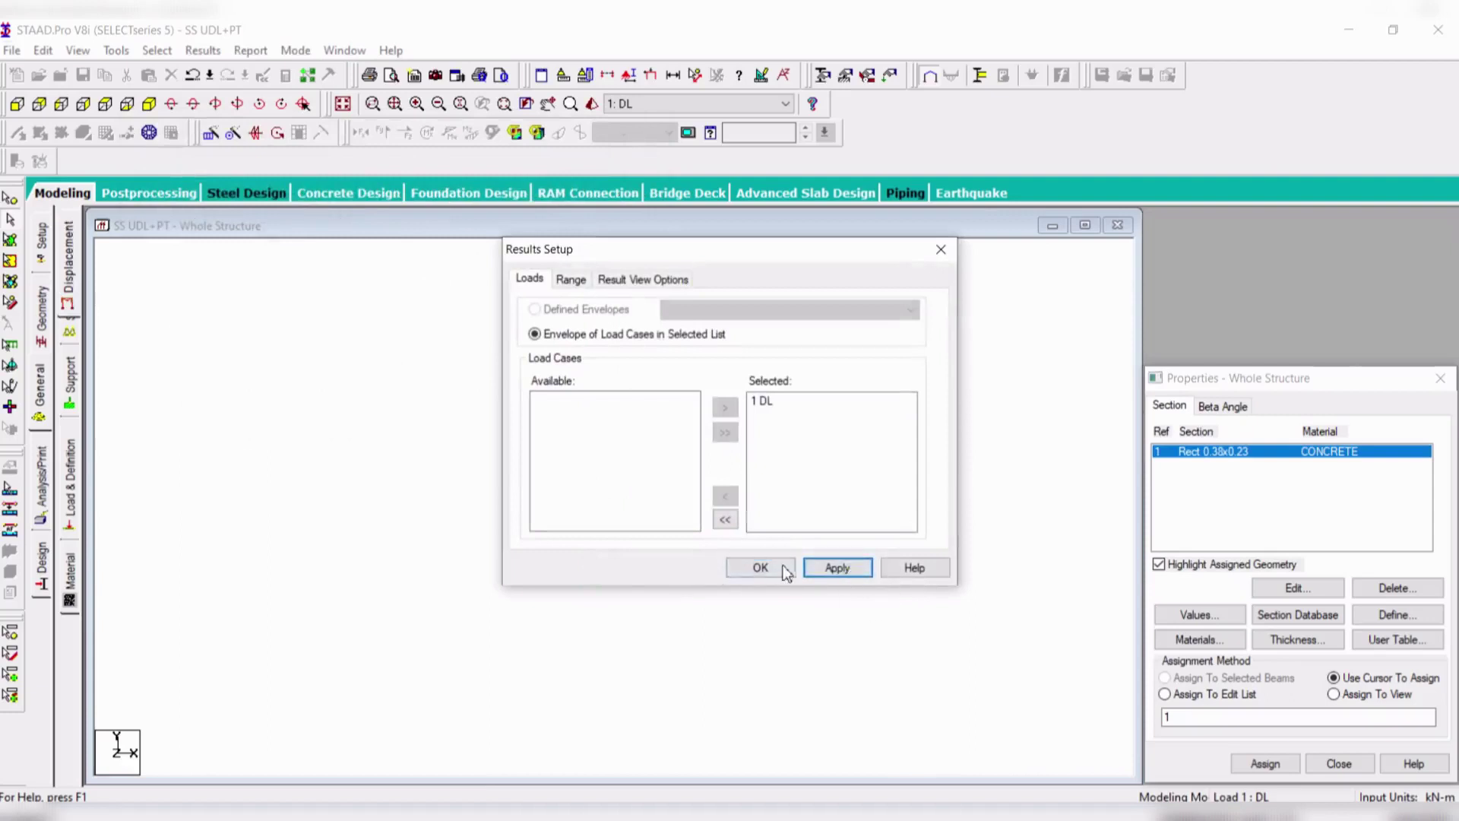
pyautogui.click(786, 571)
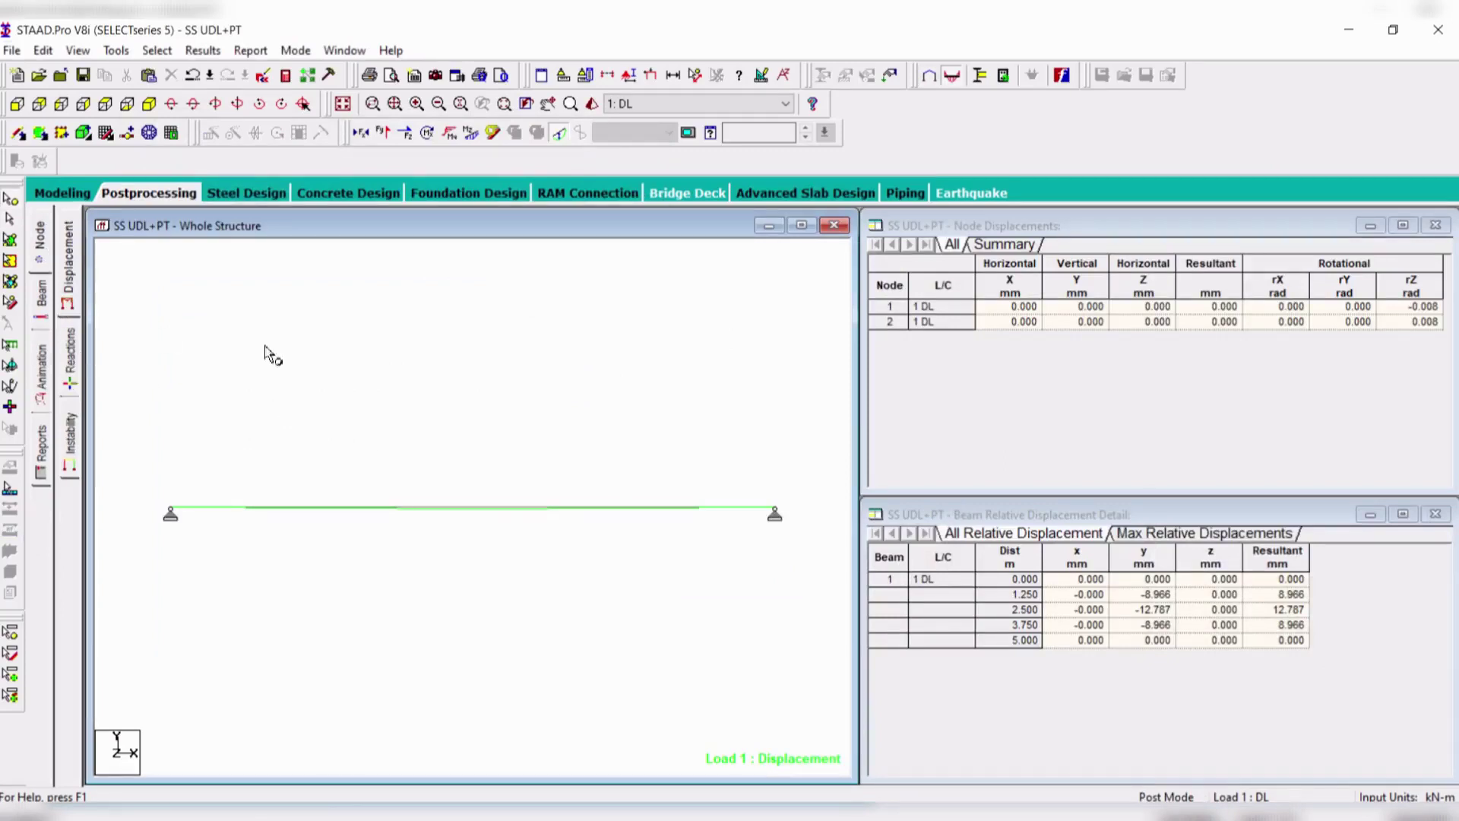
# - Show the beam force results and display the Shear Y diagram in place of the Bending Z diagram
pyautogui.click(42, 251)
pyautogui.click(42, 313)
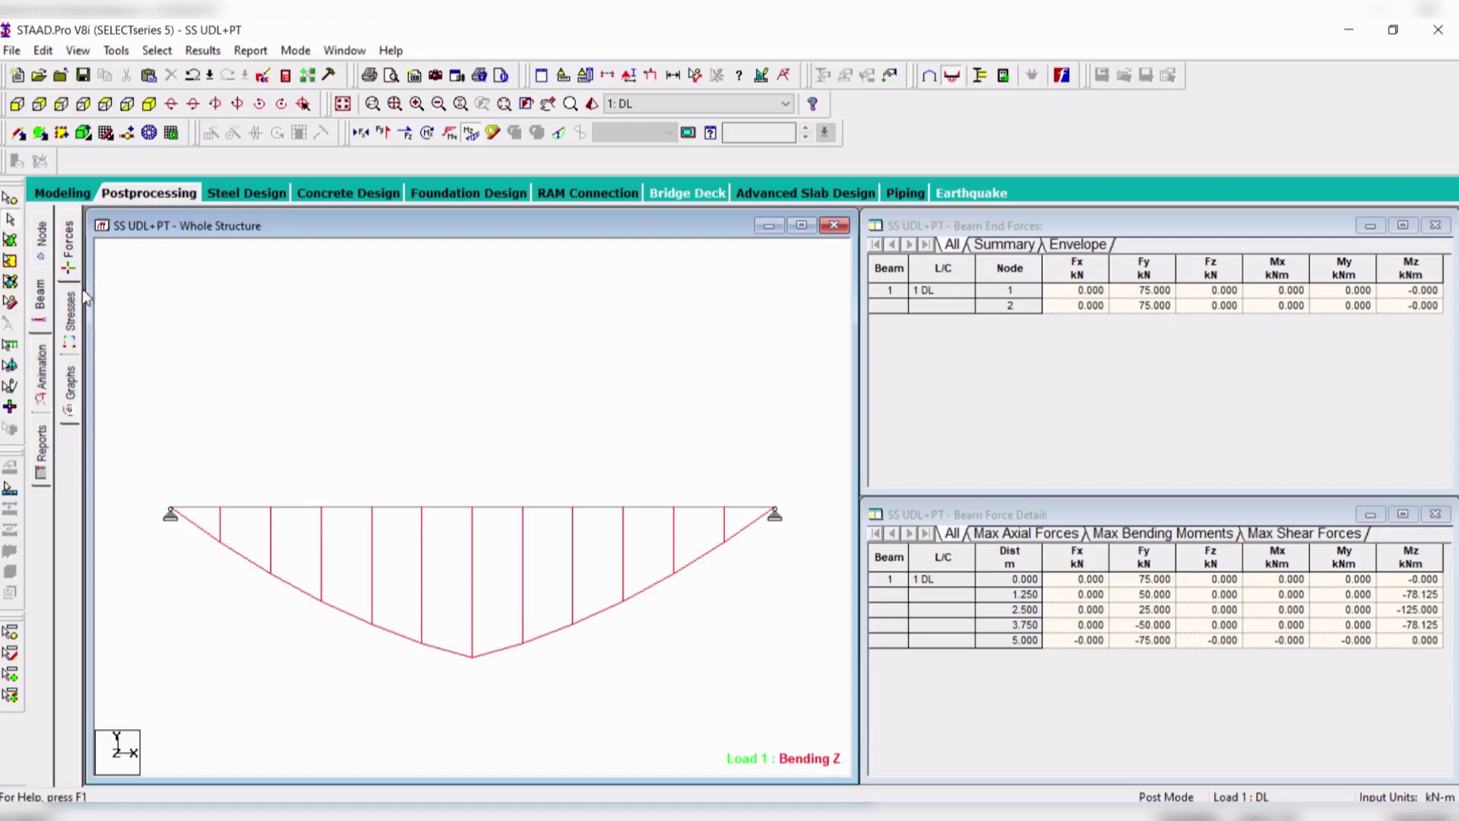
pyautogui.click(471, 137)
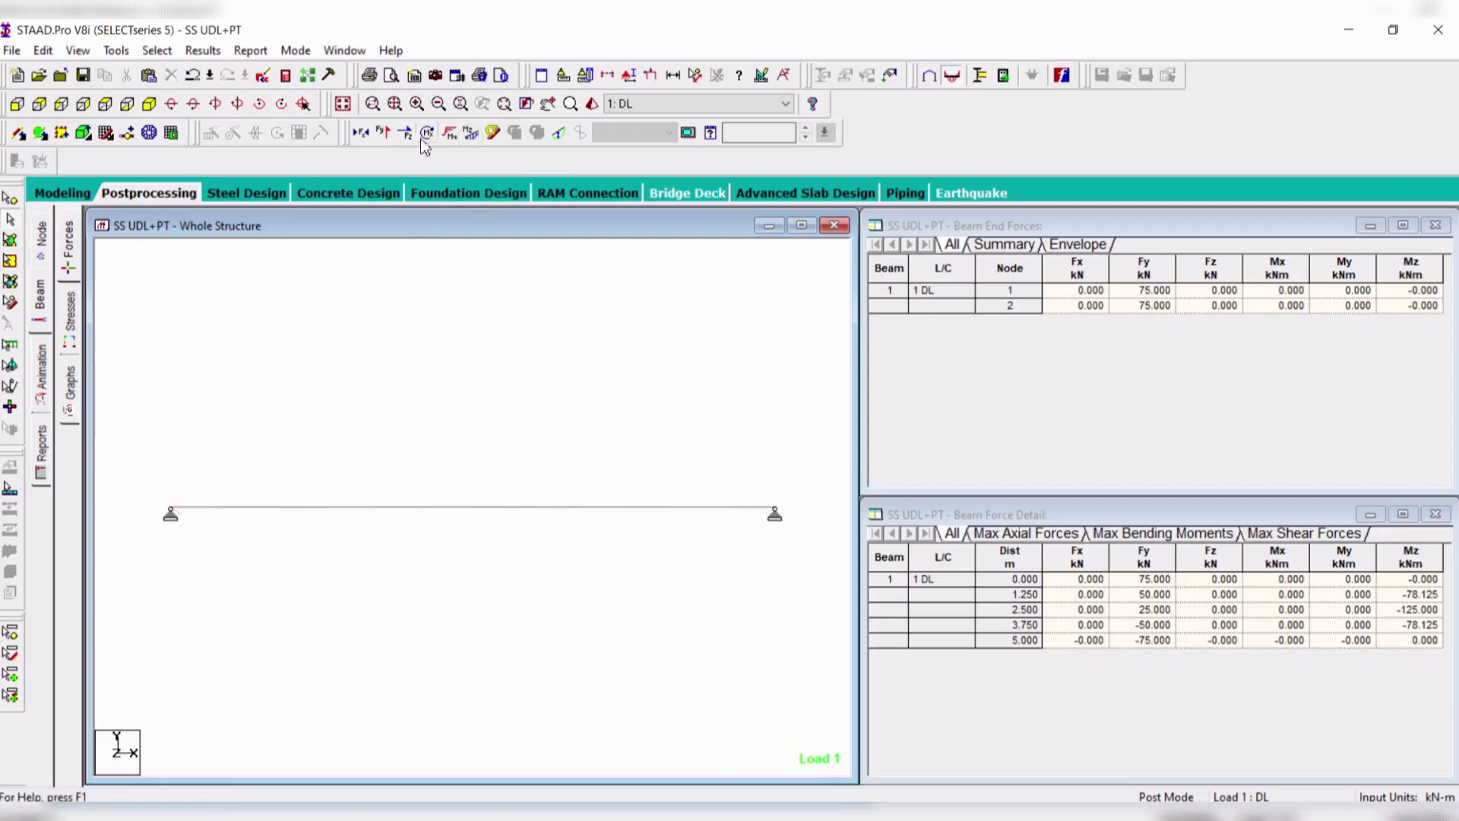
pyautogui.click(383, 137)
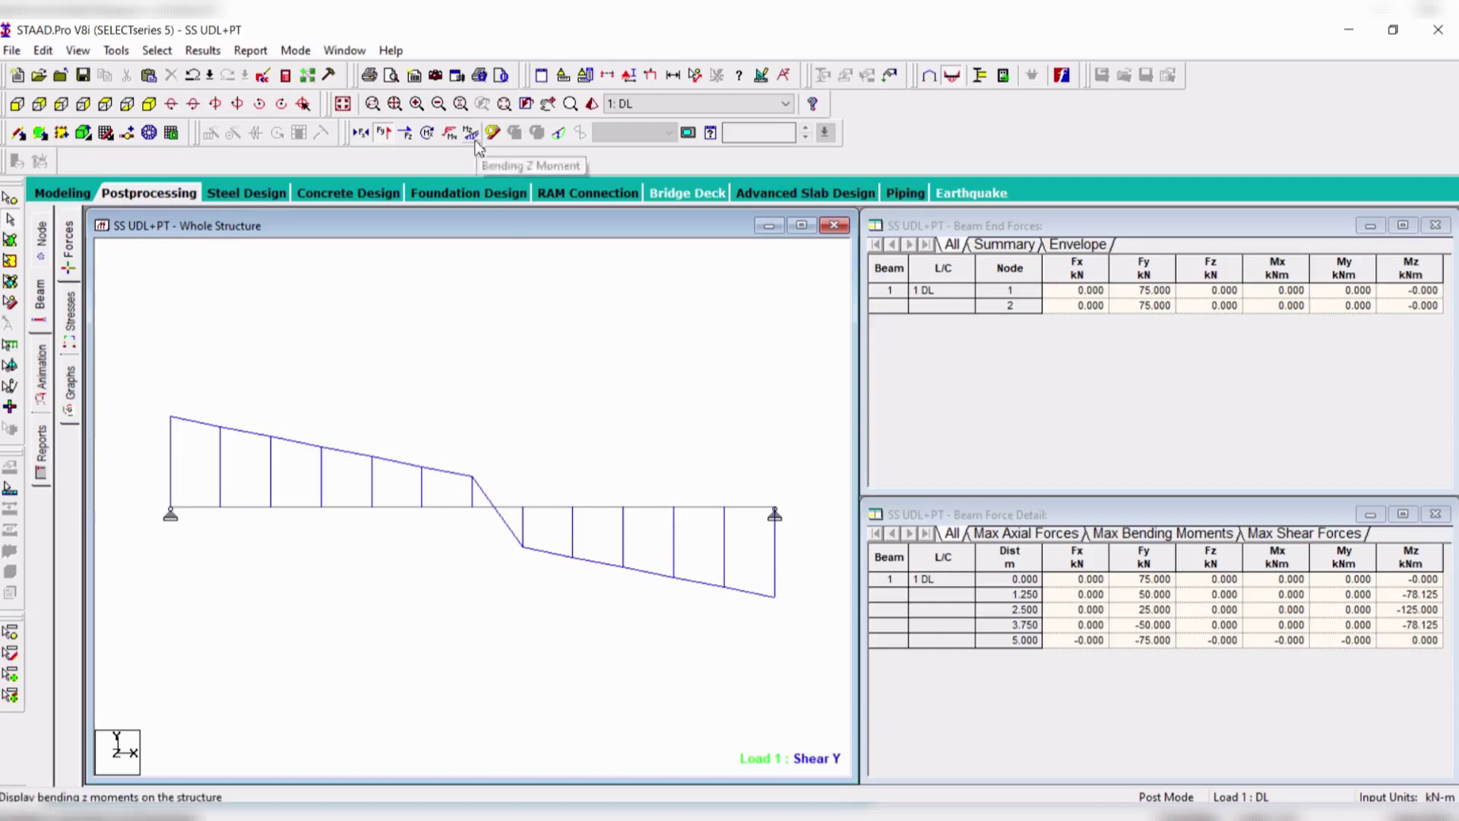
# - Annotate the beam results with ends, maximum and mid point values for both bending and shear
pyautogui.click(203, 51)
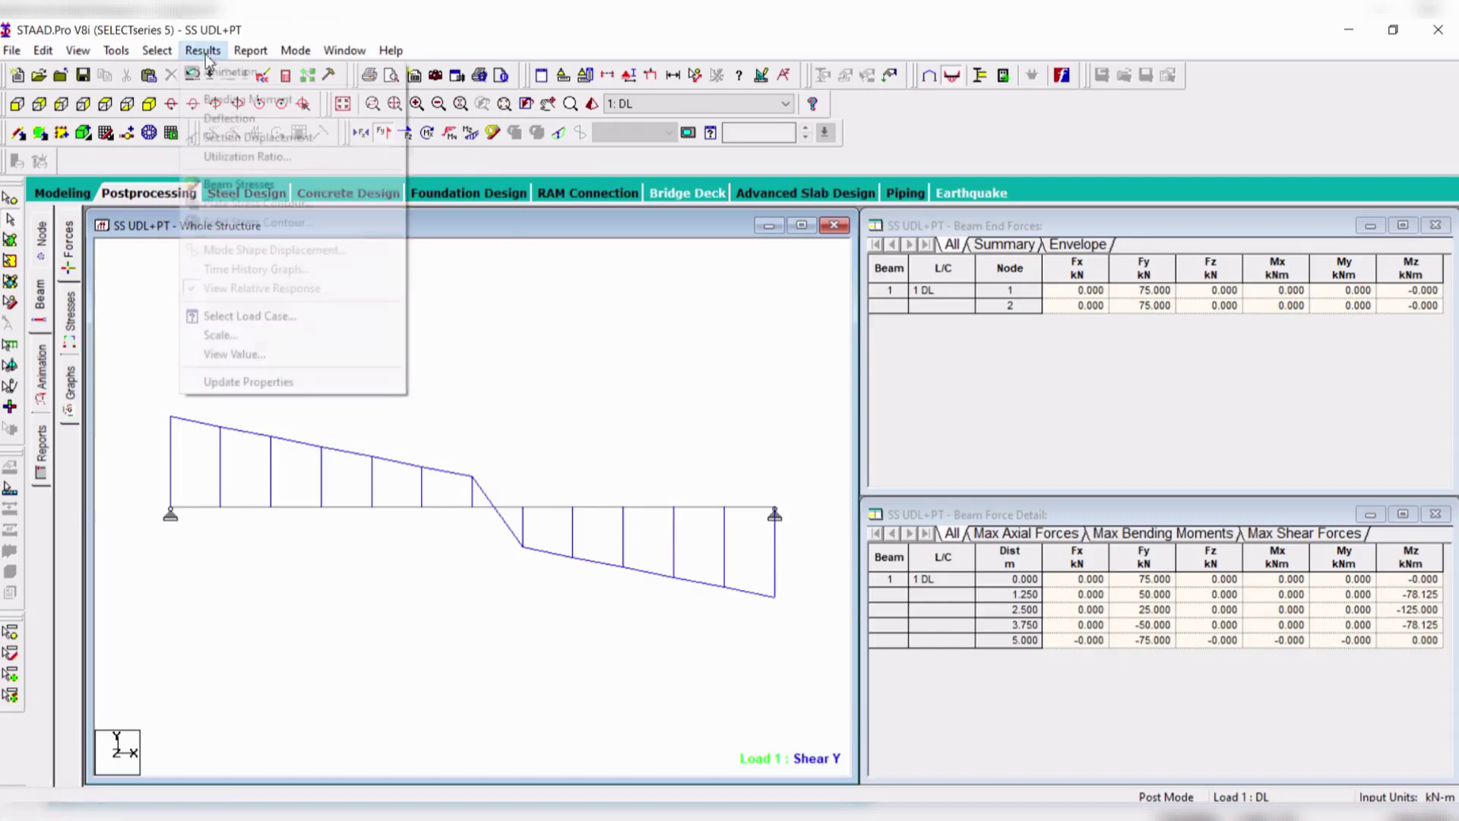
pyautogui.click(224, 356)
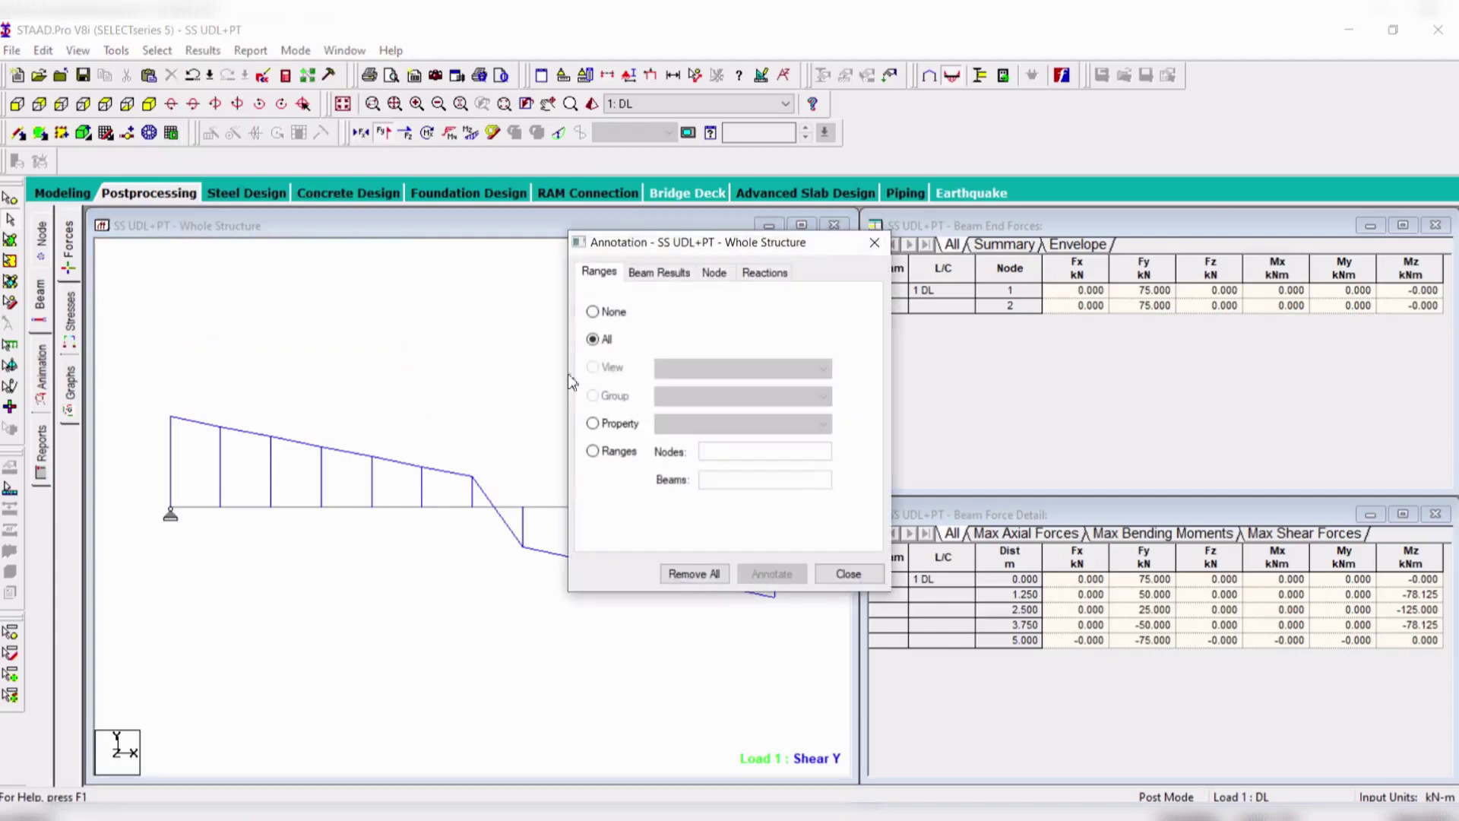
pyautogui.click(661, 274)
pyautogui.click(604, 318)
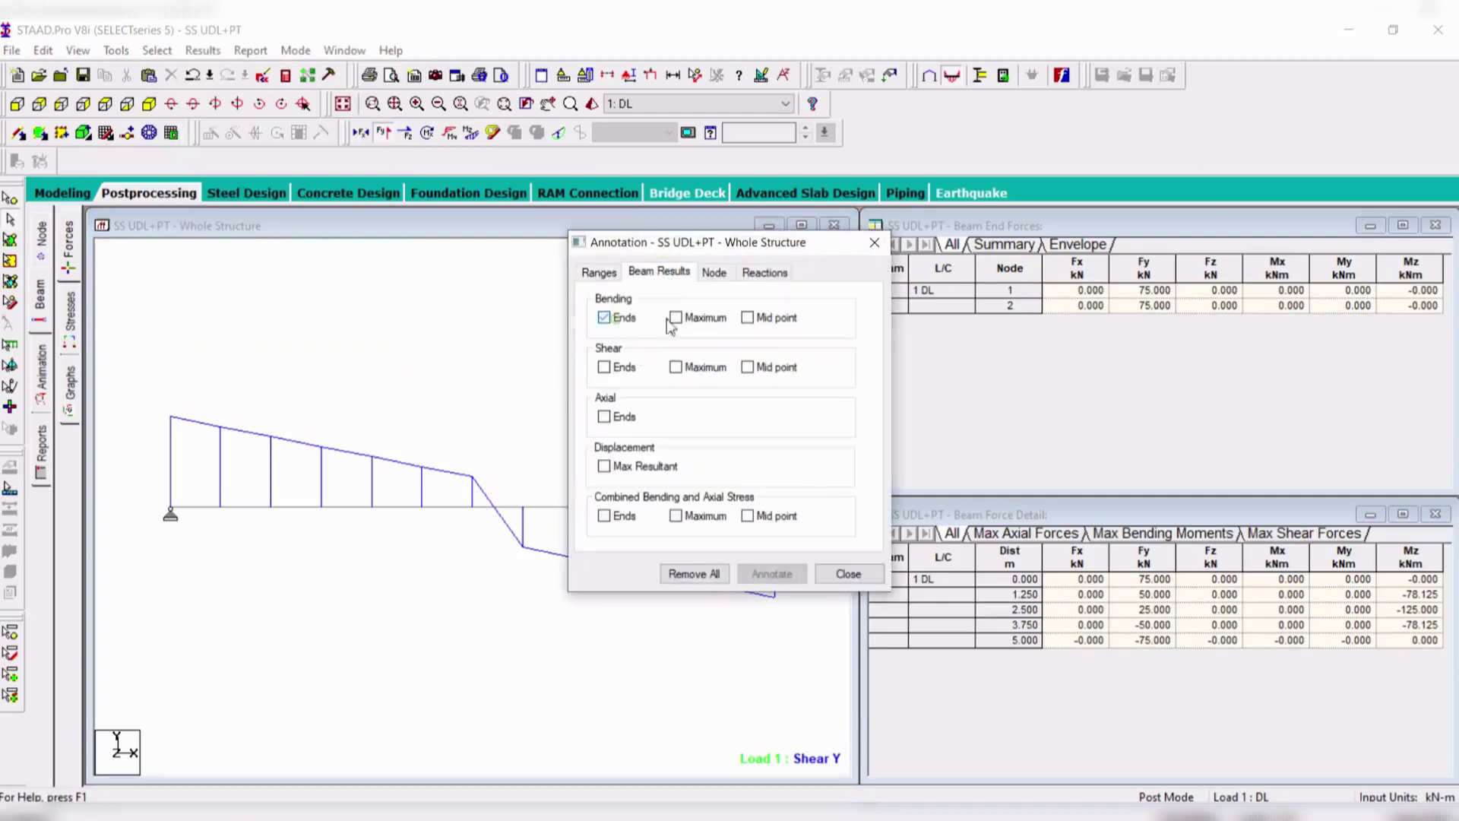
pyautogui.click(676, 317)
pyautogui.click(747, 318)
pyautogui.click(604, 367)
pyautogui.click(676, 367)
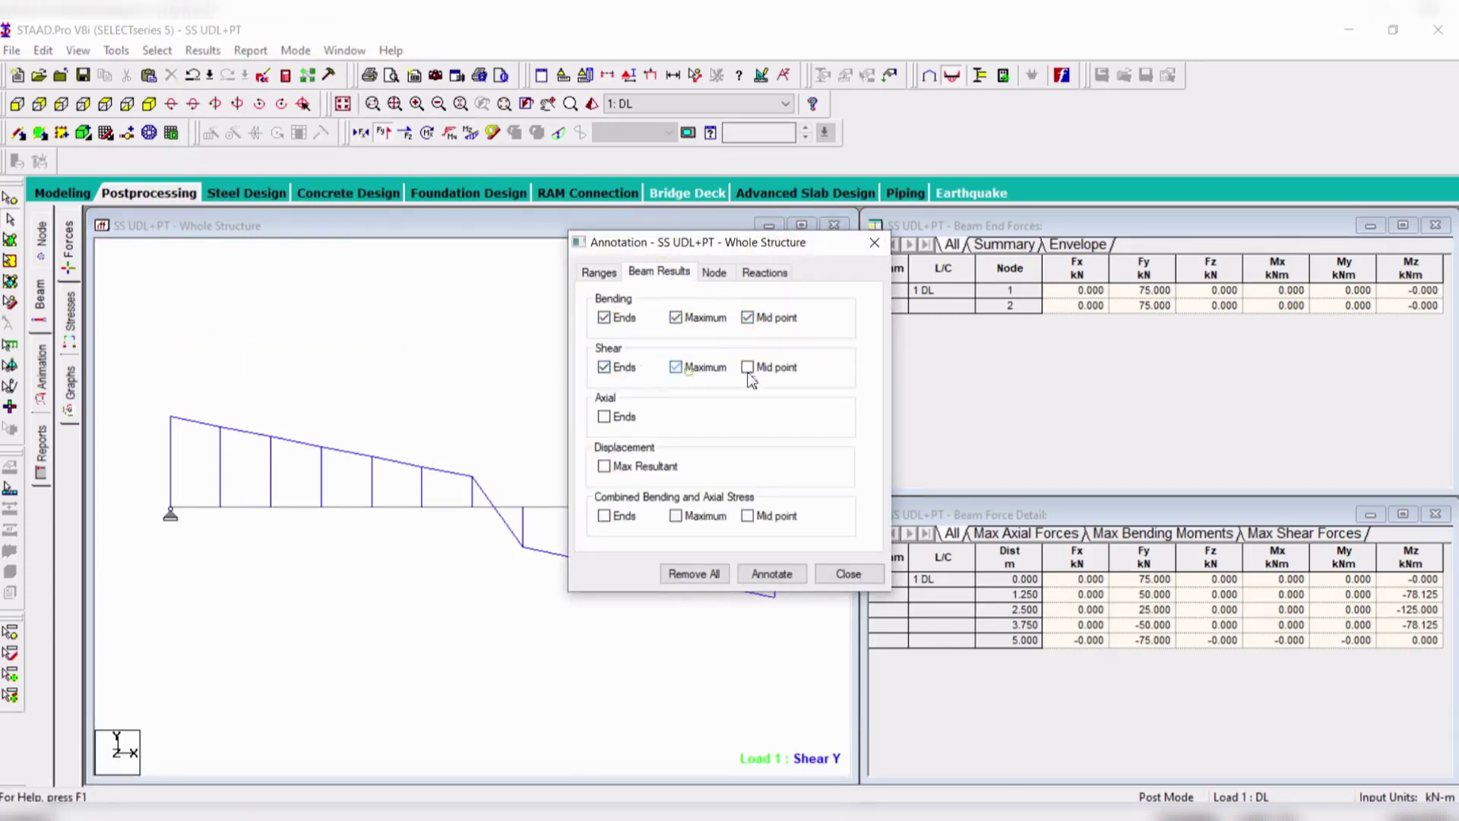
pyautogui.click(747, 367)
pyautogui.click(768, 573)
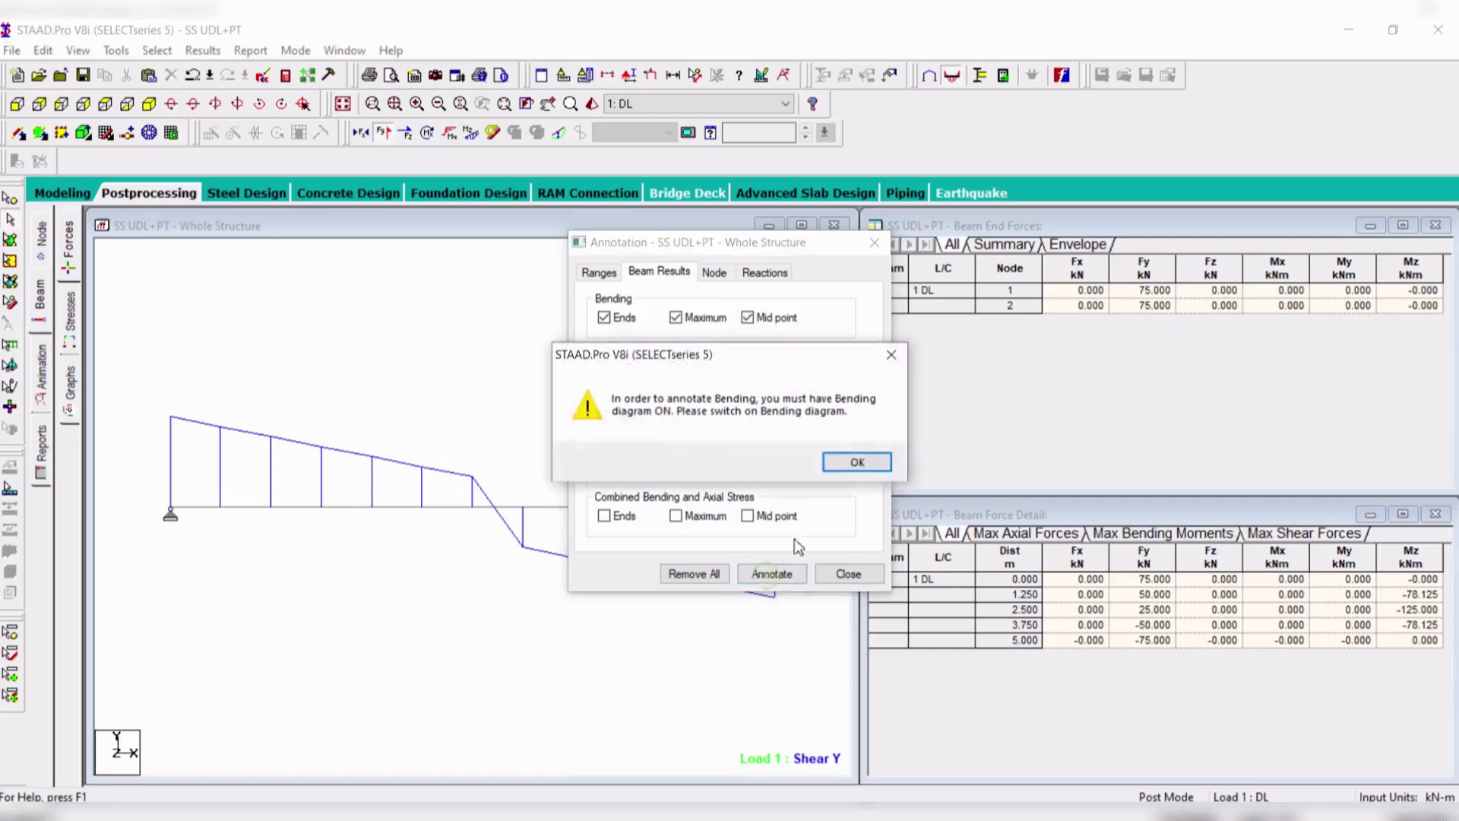
pyautogui.click(857, 461)
pyautogui.click(843, 573)
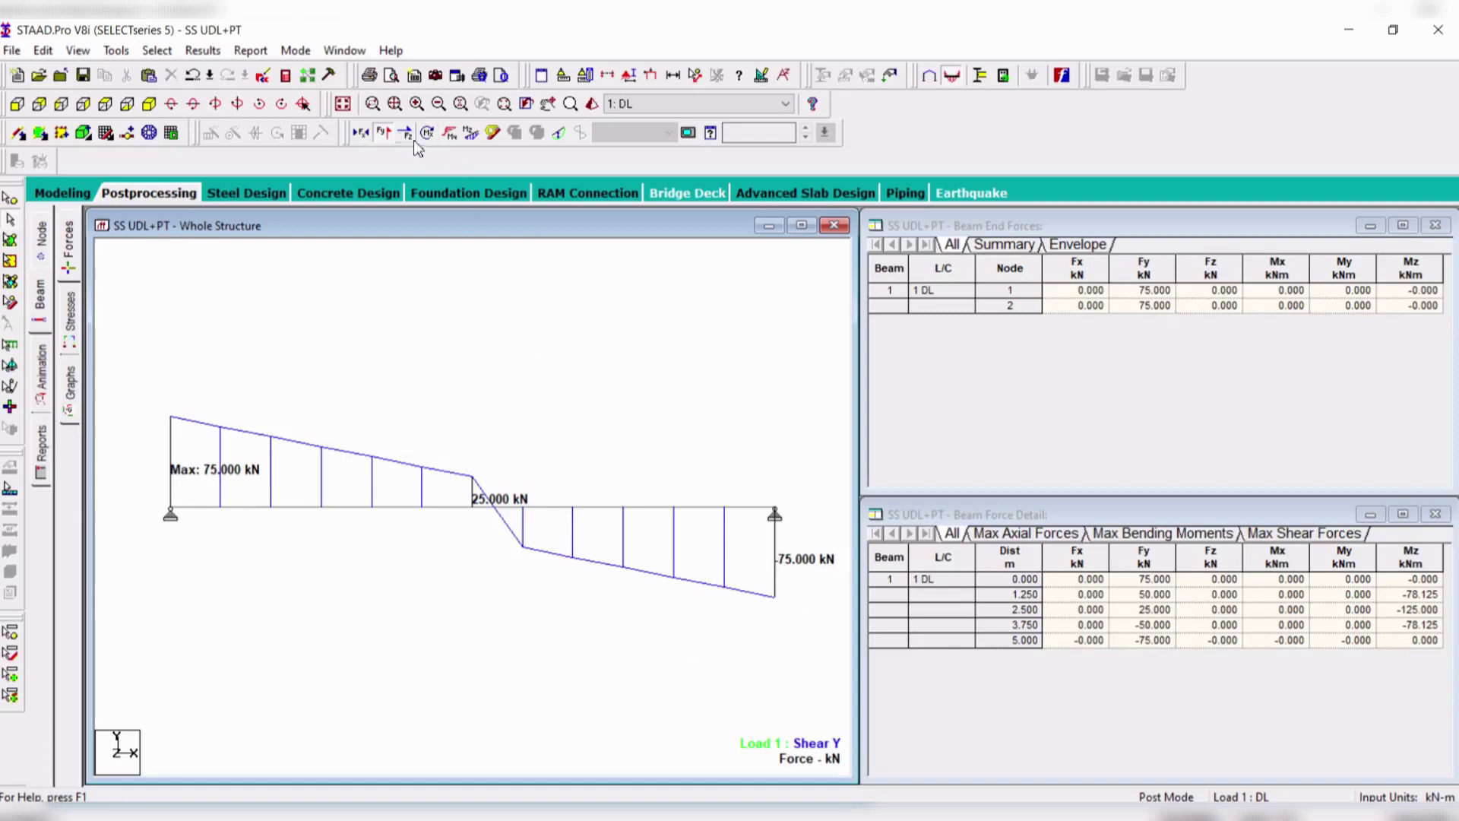
# - Display the annotated Bending Z diagram and review the beam's maximum axial force and maximum bending moment tables
pyautogui.click(450, 133)
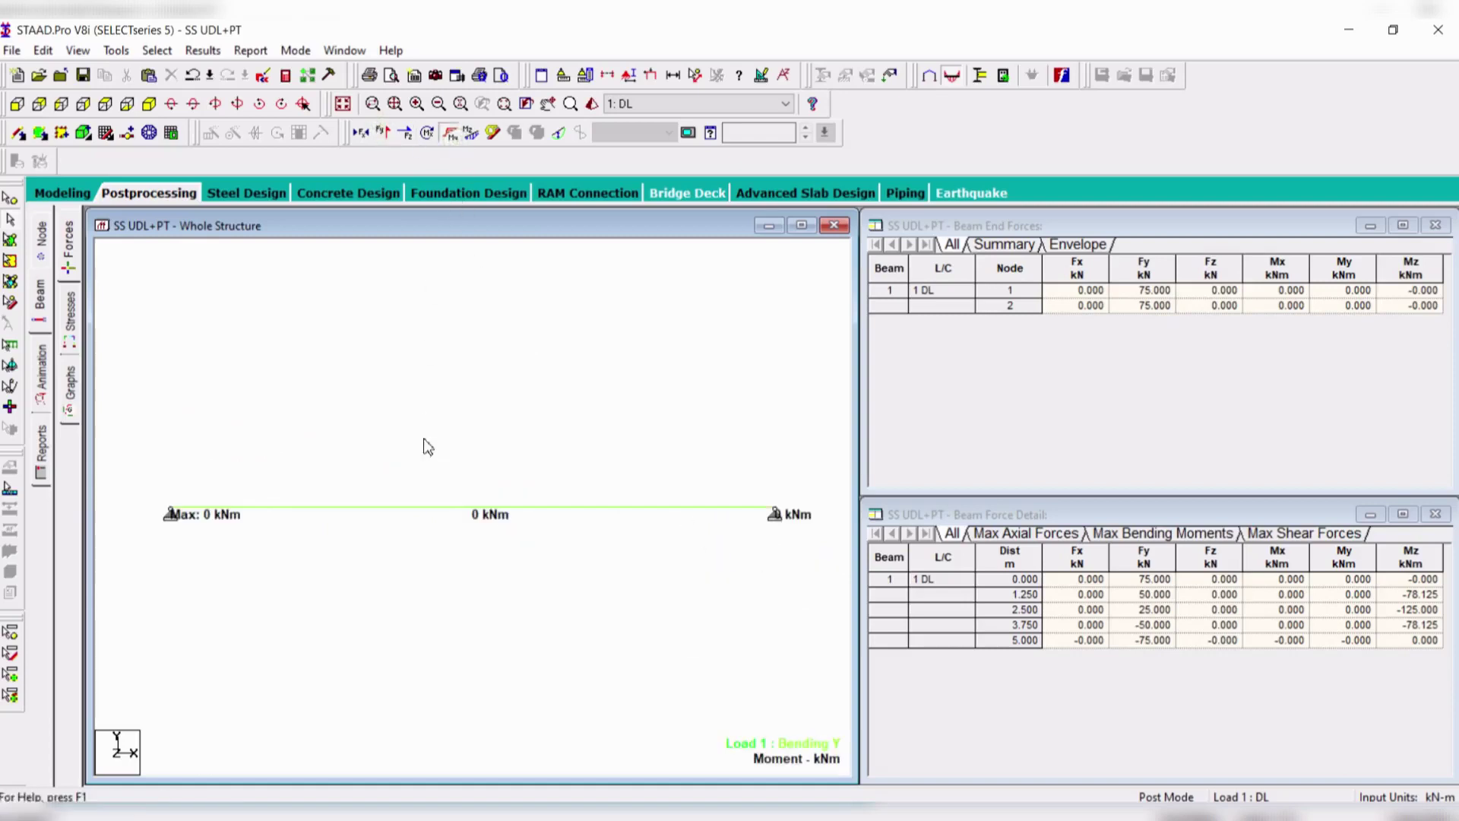
pyautogui.click(471, 134)
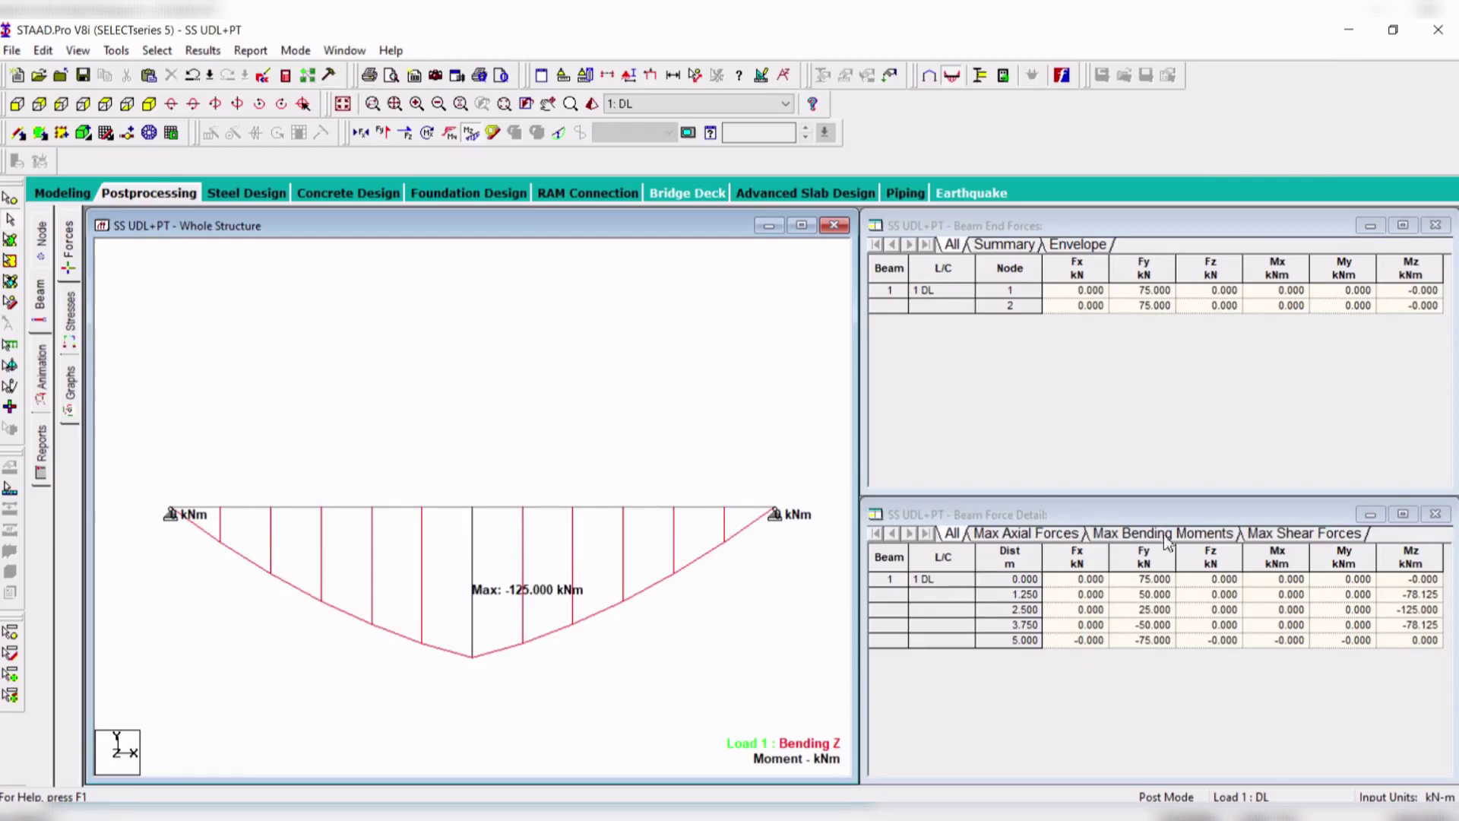
pyautogui.click(1058, 534)
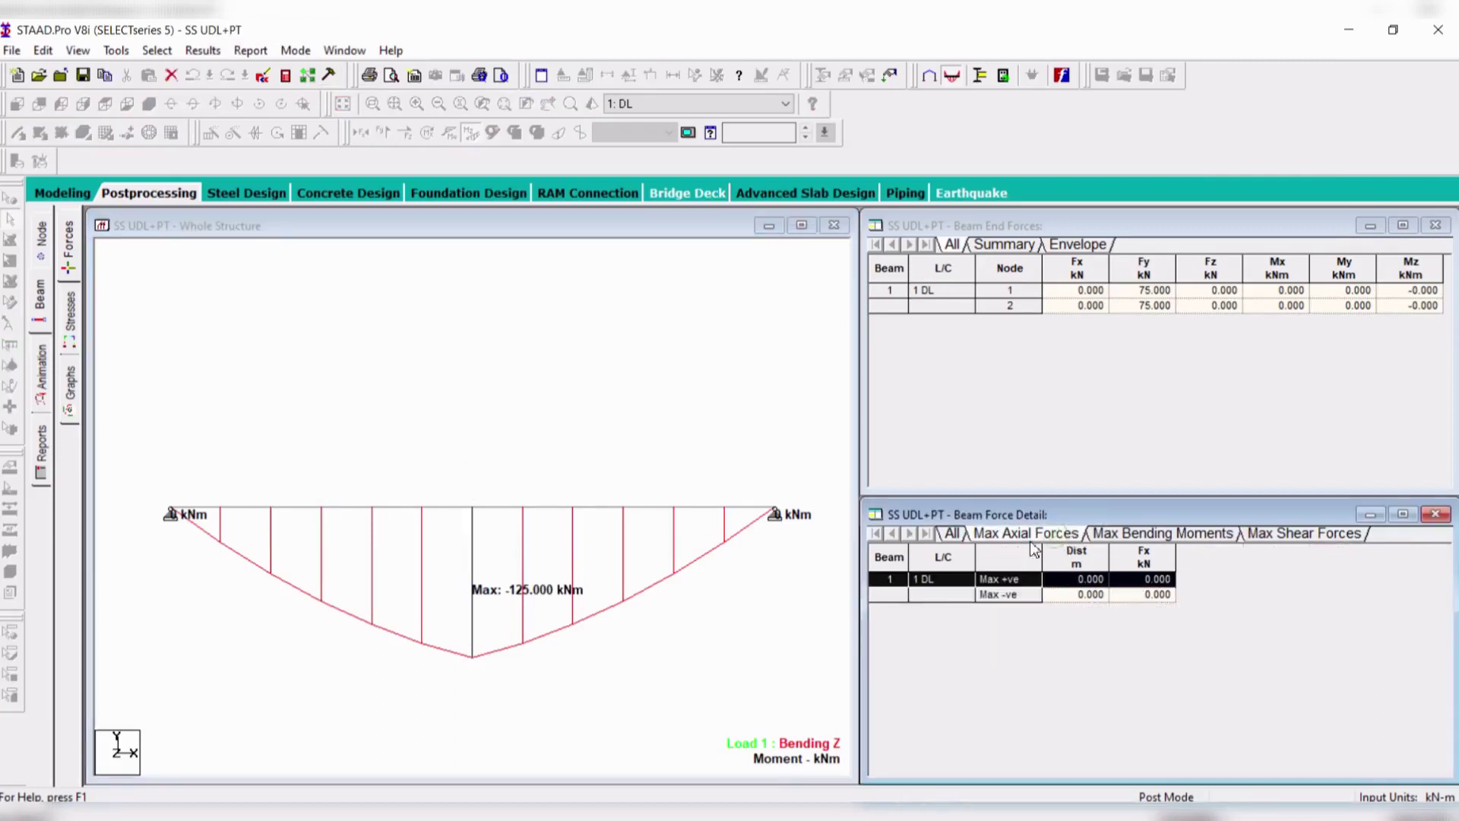
pyautogui.click(1123, 536)
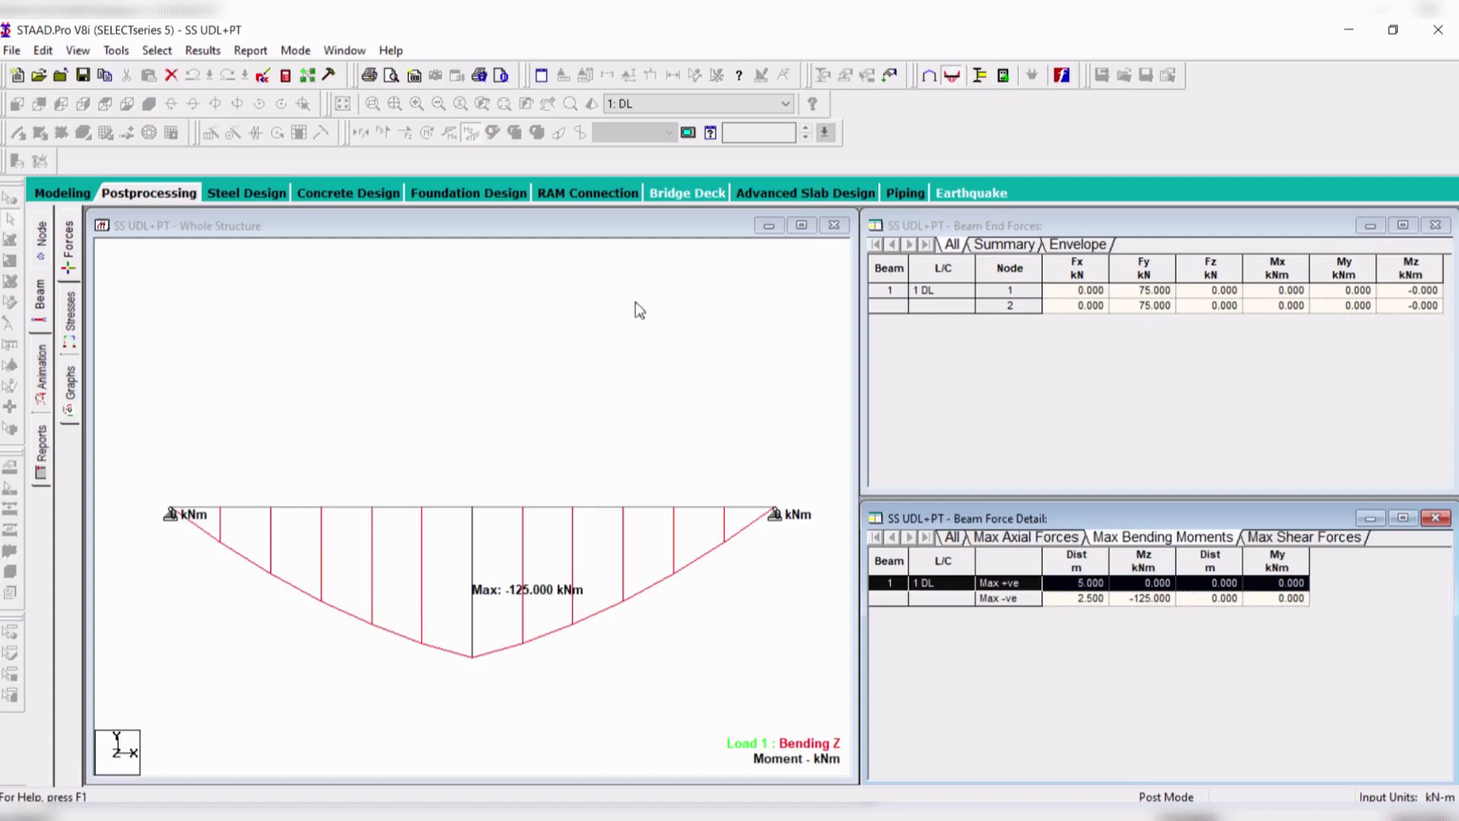
pyautogui.click(686, 233)
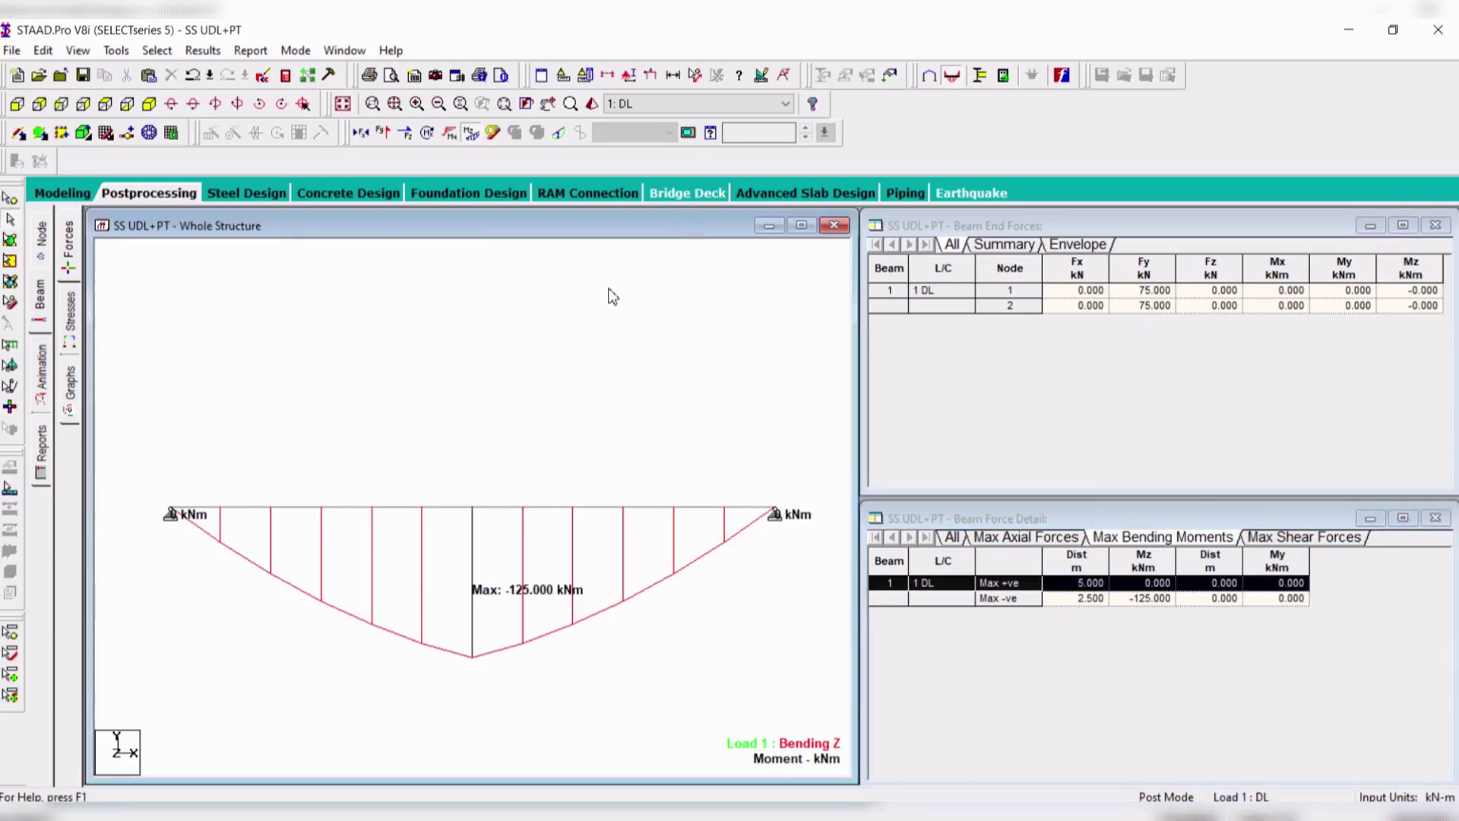